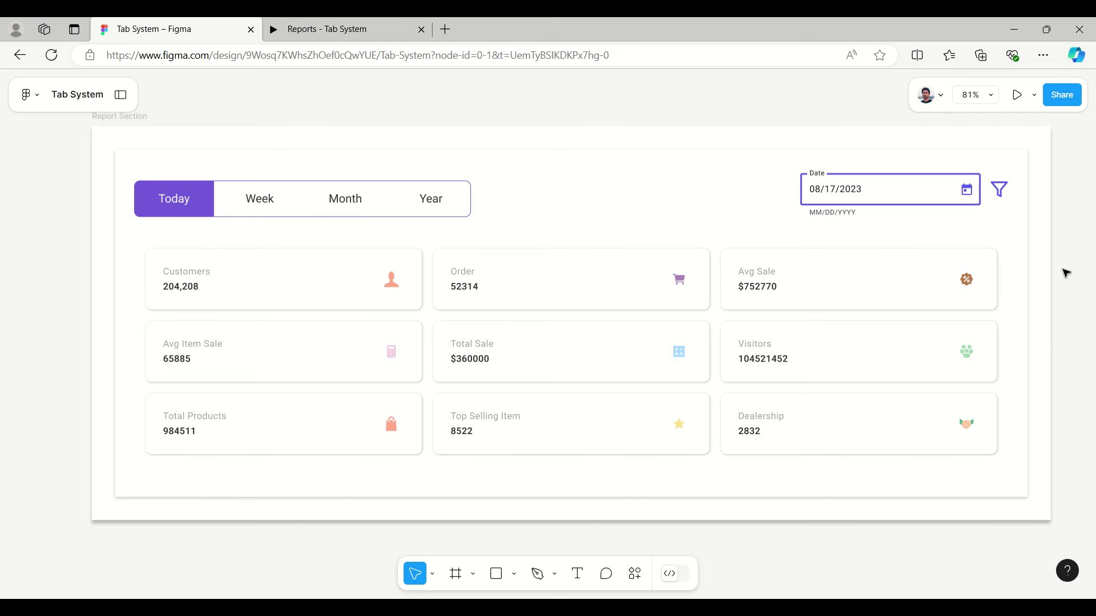
Switch to the running Reports prototype and try its Week, Month and Year tabs.
left_click(352, 34)
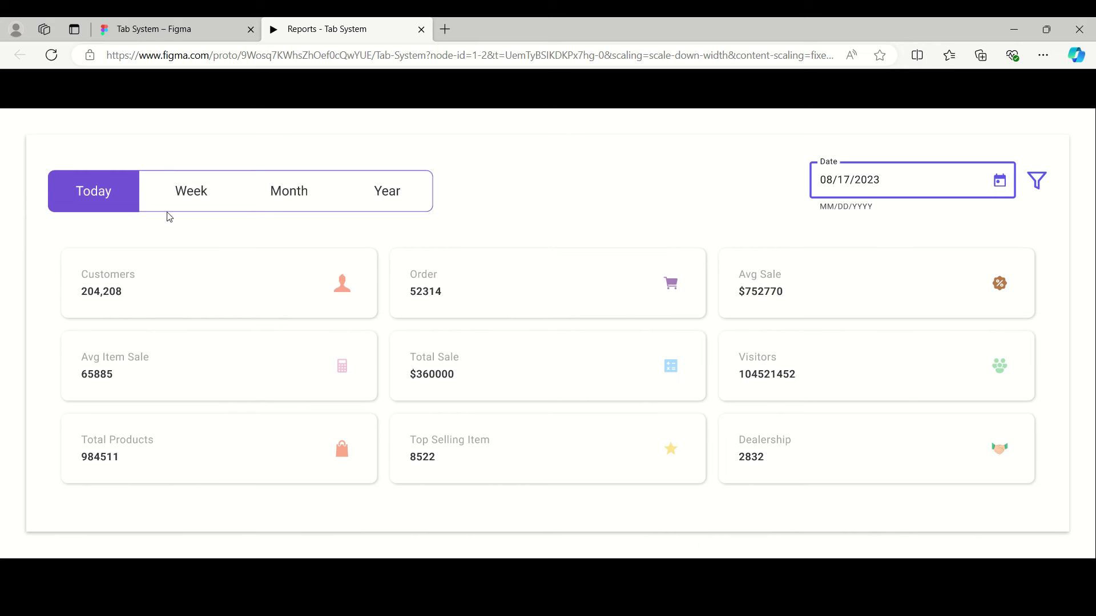
left_click(194, 195)
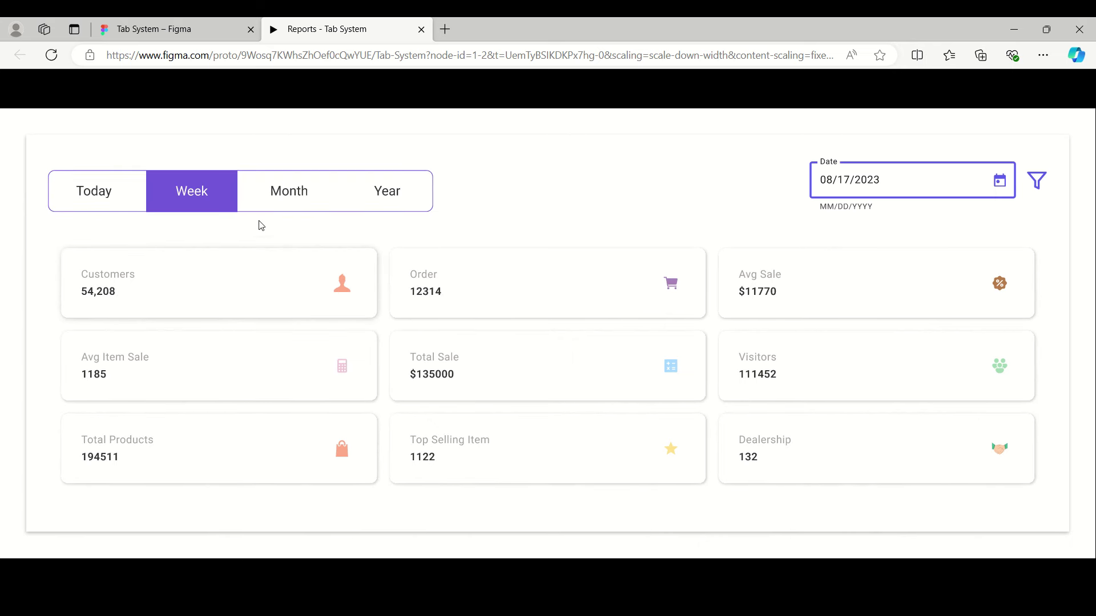
left_click(300, 201)
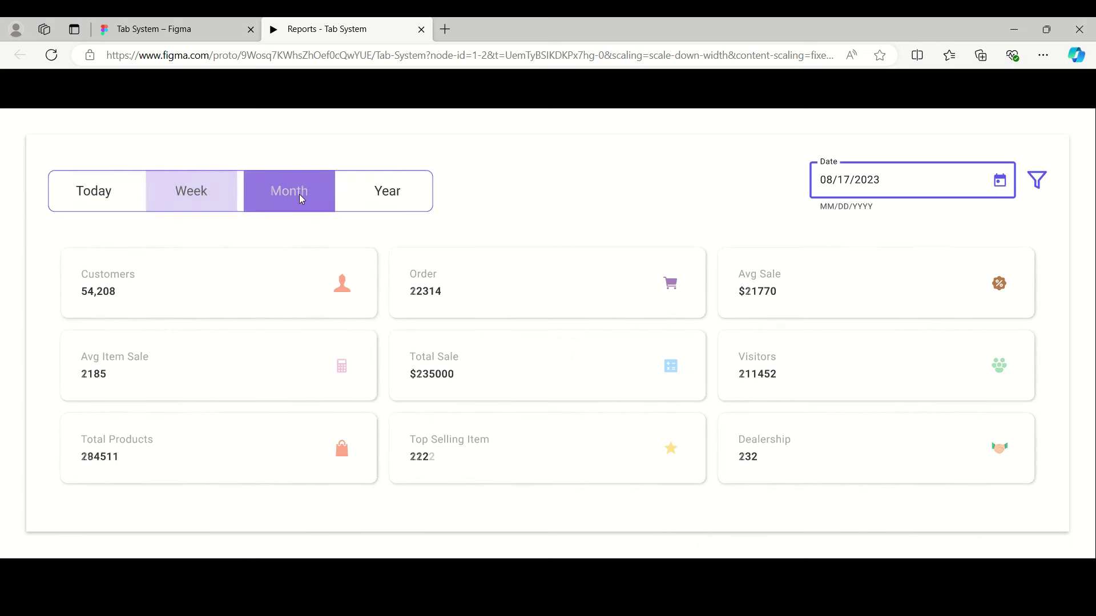
left_click(394, 199)
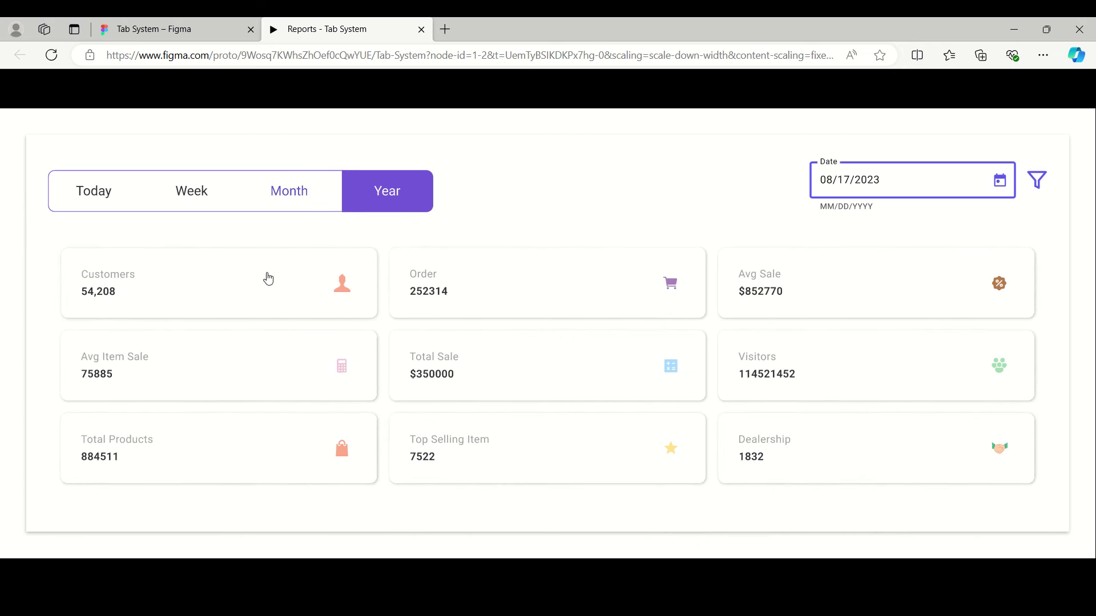
Test the prototype's date field by opening and closing its calendar, and try the filter icon beside it.
left_click(915, 183)
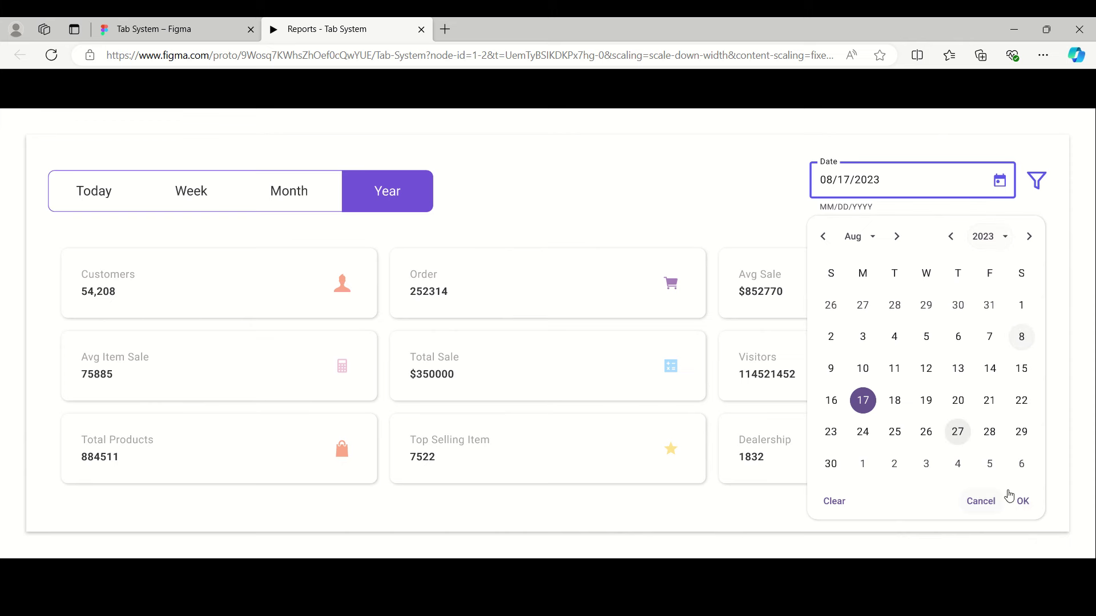
left_click(912, 189)
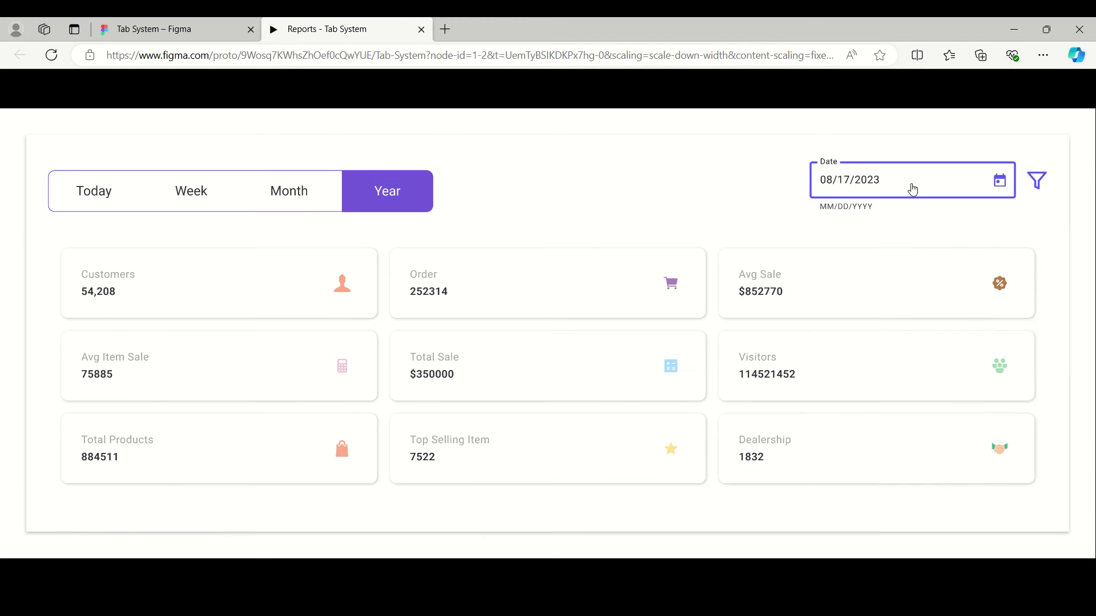
left_click(1036, 183)
left_click(1036, 188)
Return to the Tab System design file and show the full editing interface around the Report Section frame.
left_click(157, 34)
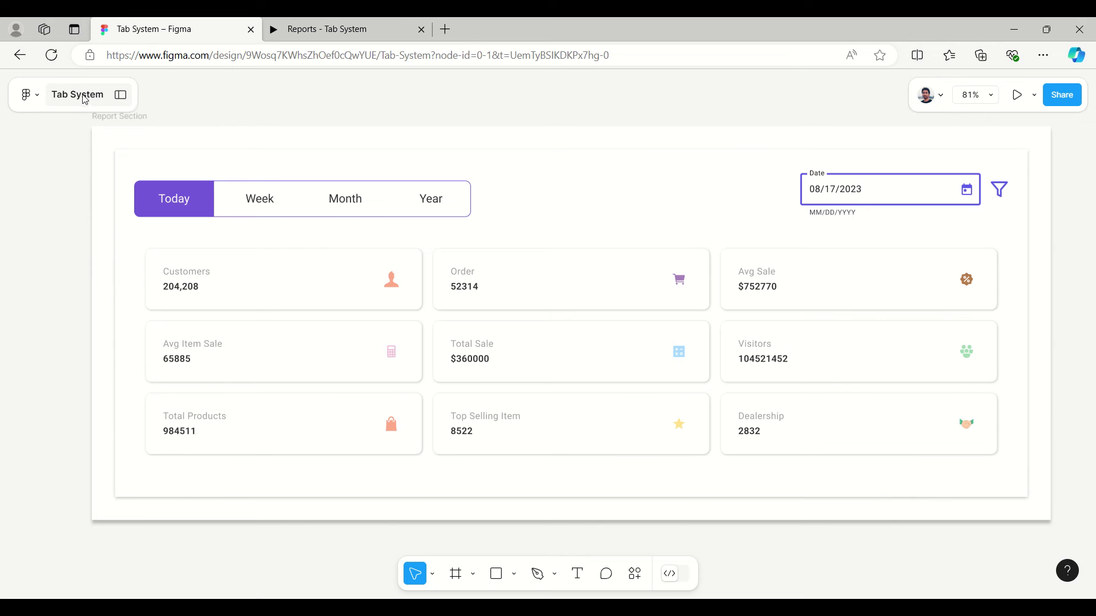
key("shift+backslash")
left_click(411, 168)
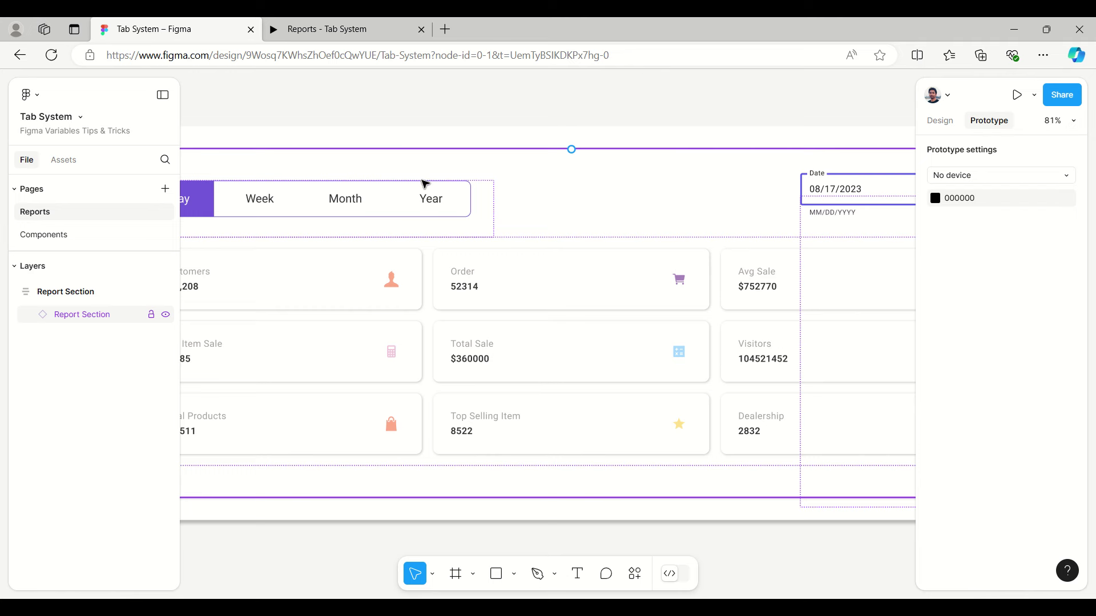
scroll(488, 185, "up", 2)
scroll(488, 184, "down", 5)
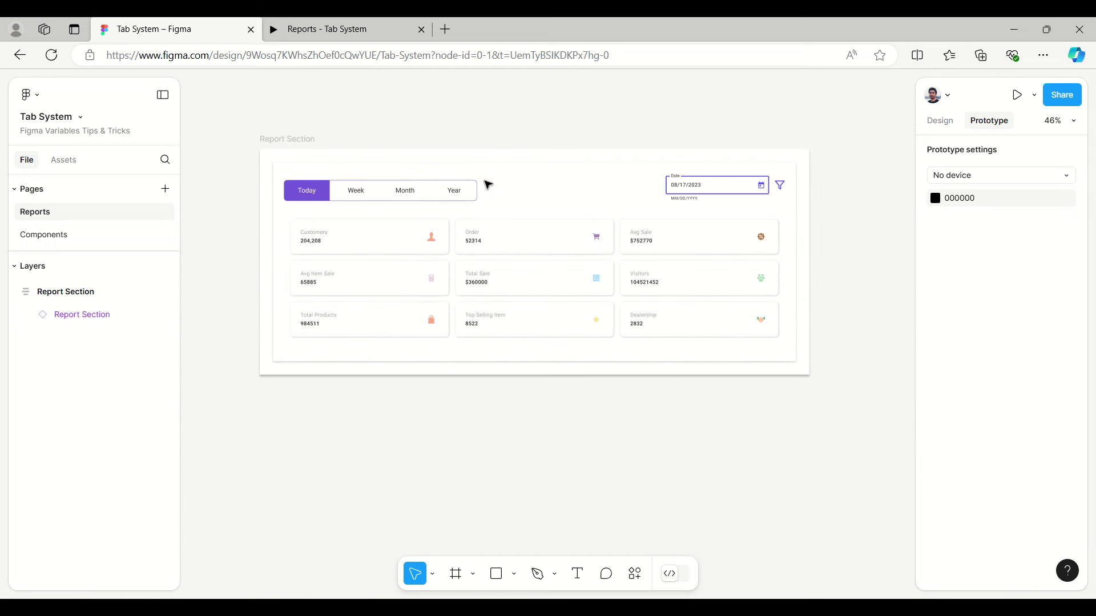
scroll(488, 184, "up", 3)
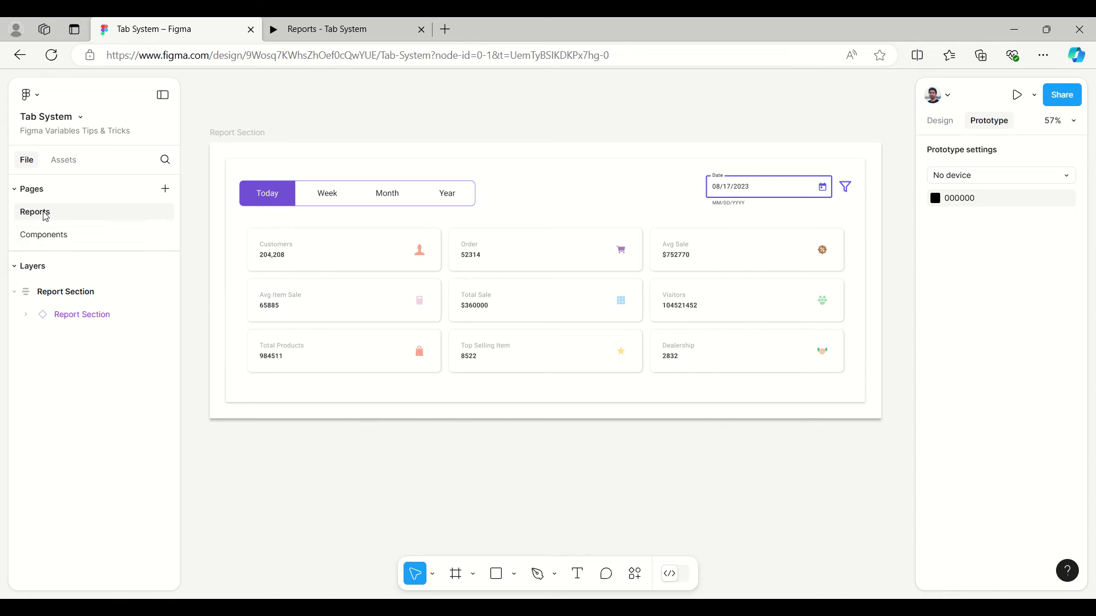
Look over the component sets on the Components page and compare them with the Reports page.
left_click(42, 239)
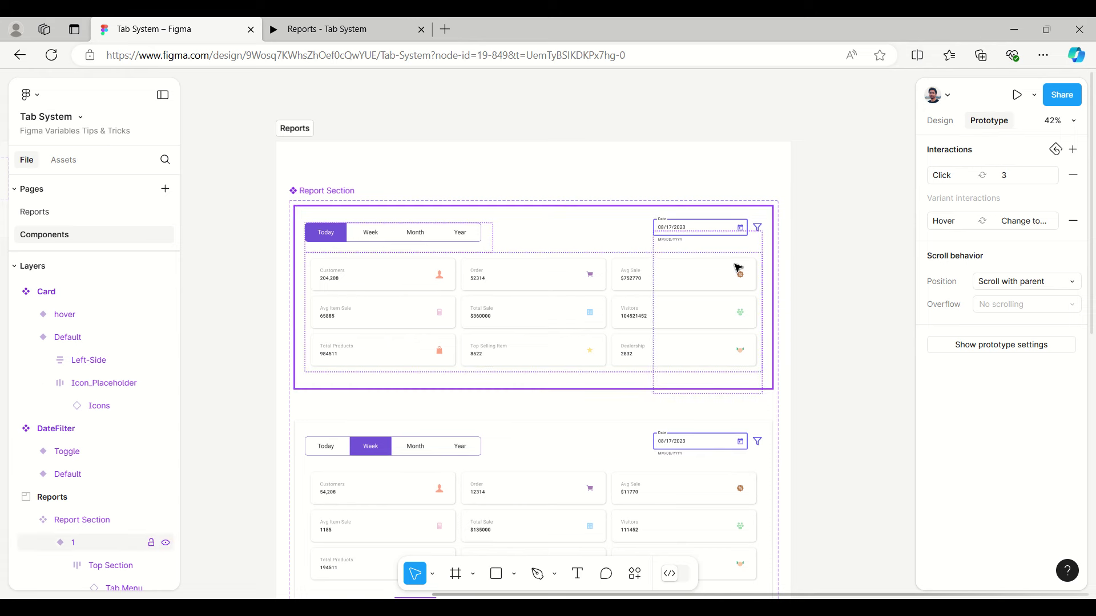
scroll(738, 268, "down", 5)
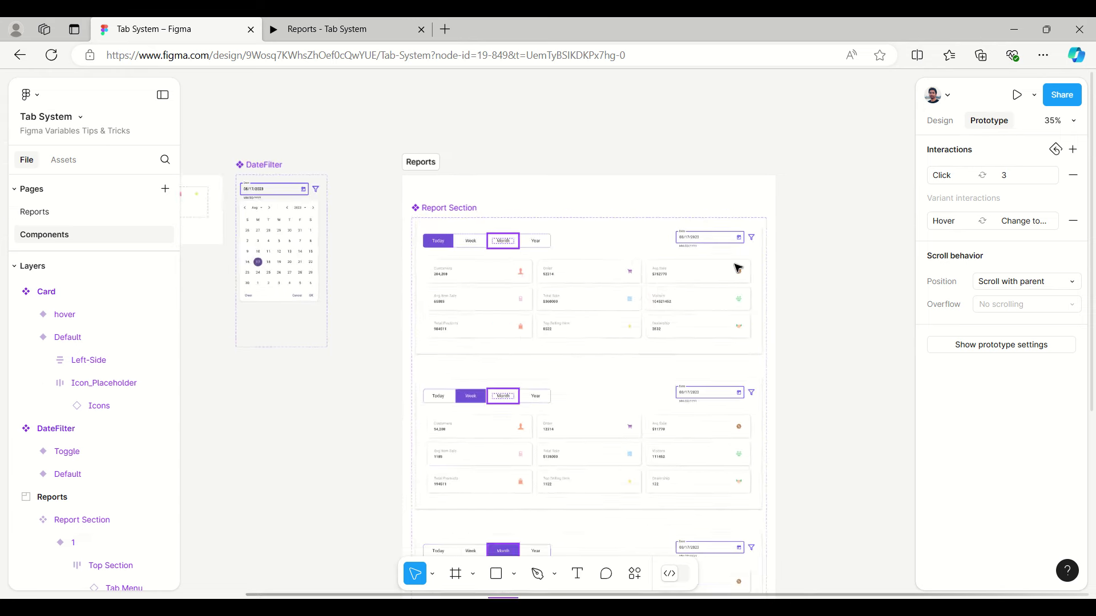
scroll(736, 267, "down", 3)
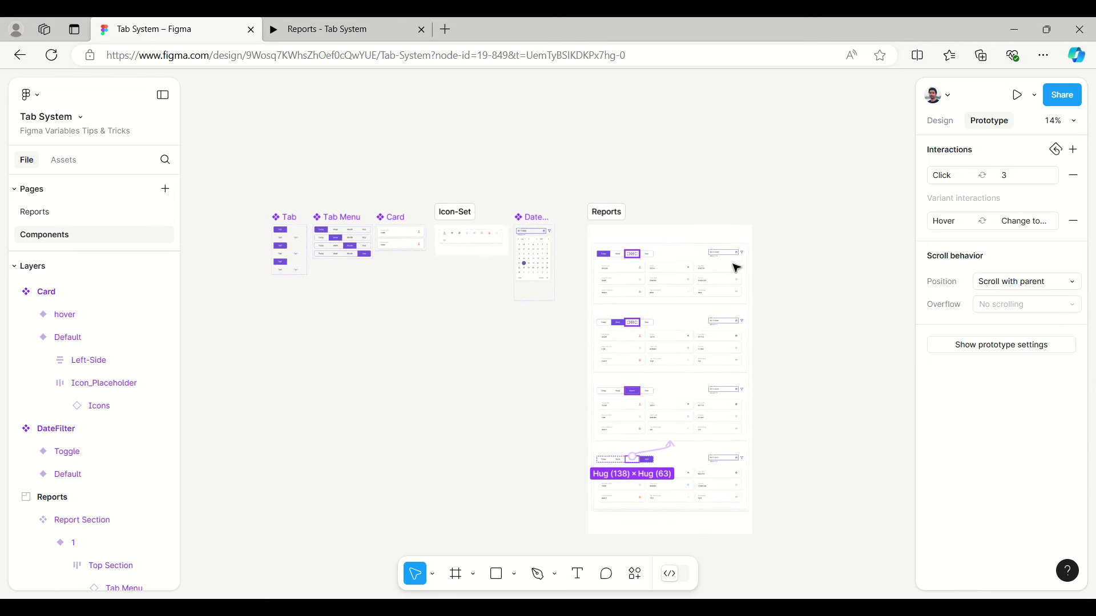
left_click(48, 217)
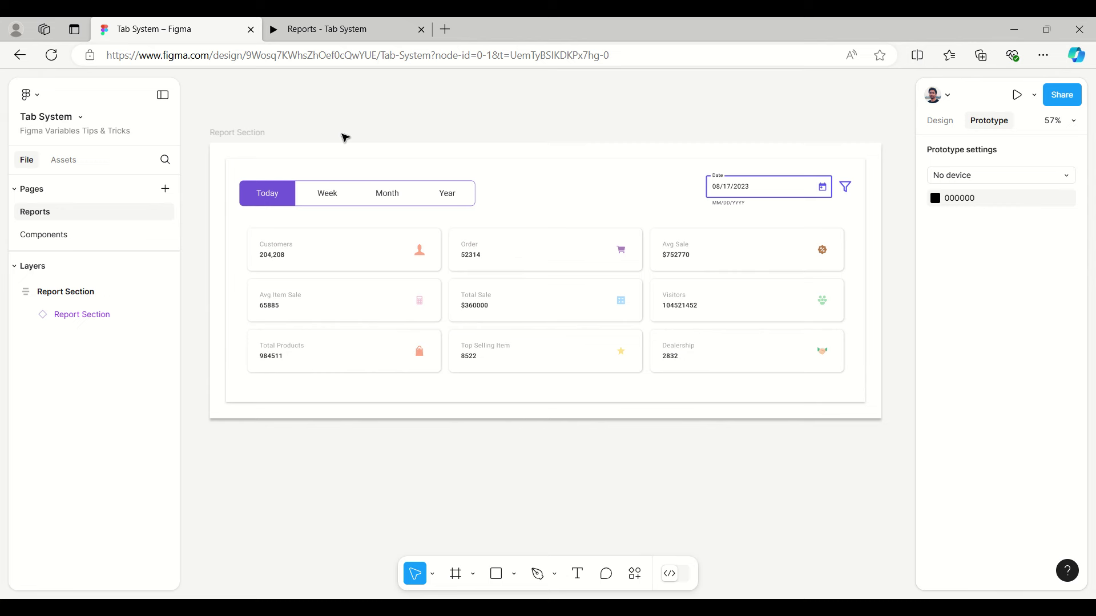
left_click(53, 244)
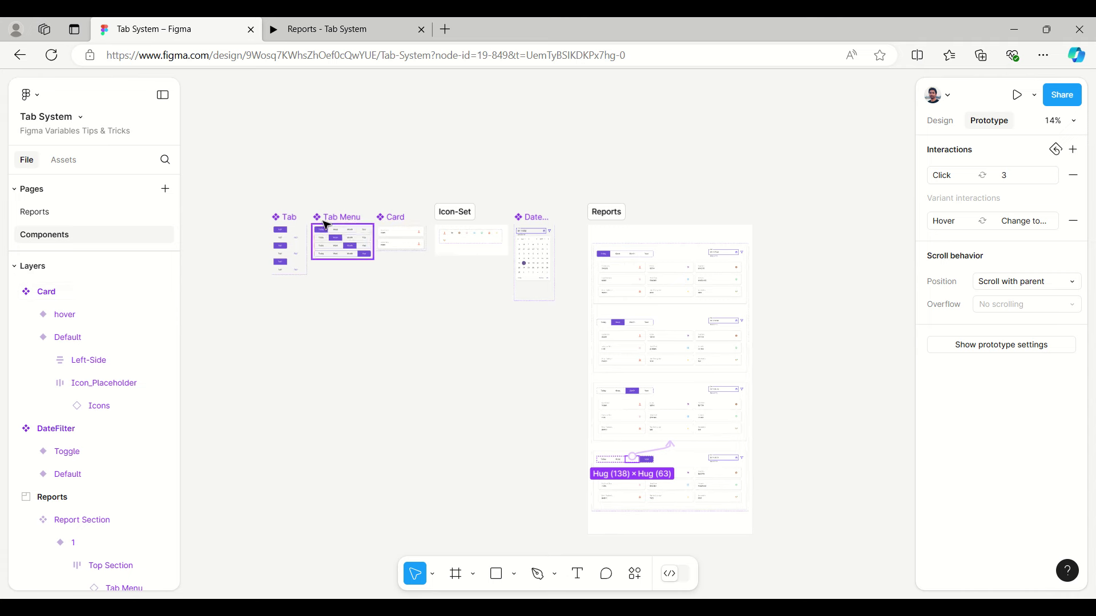
Select the FirstActive variant in the Tab component set and examine its design properties.
scroll(326, 225, "down", 1)
scroll(326, 226, "up", 5)
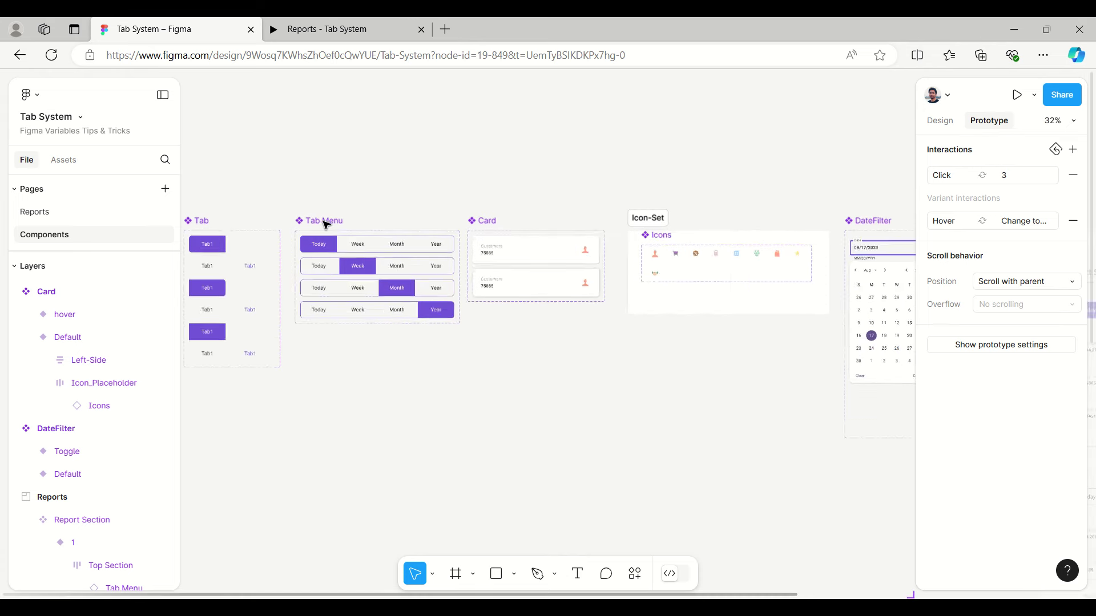
left_click(533, 170)
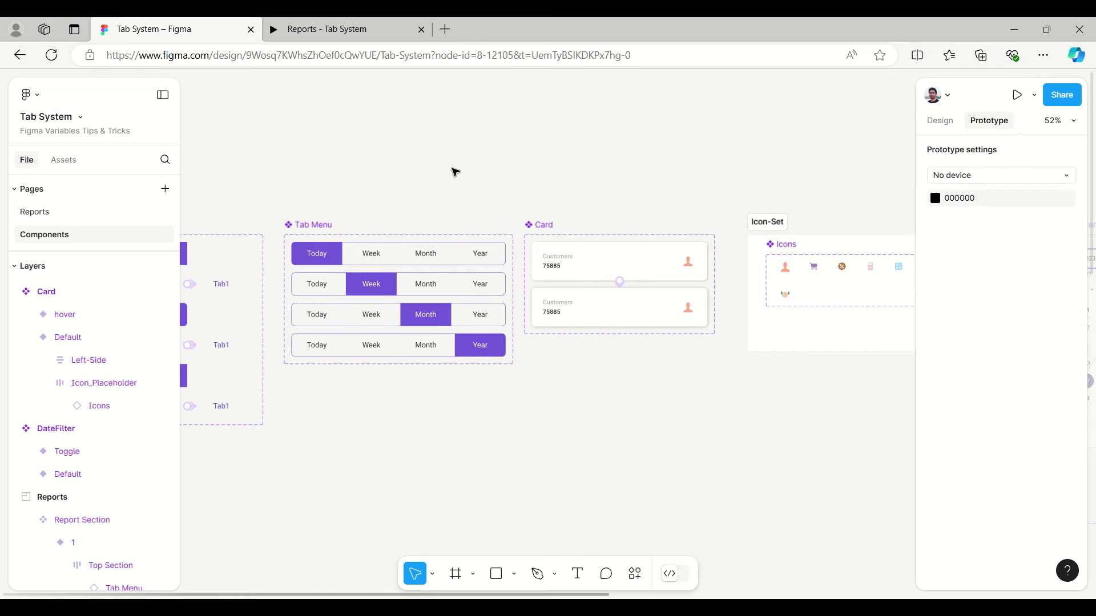
left_click_drag(454, 174, 656, 173)
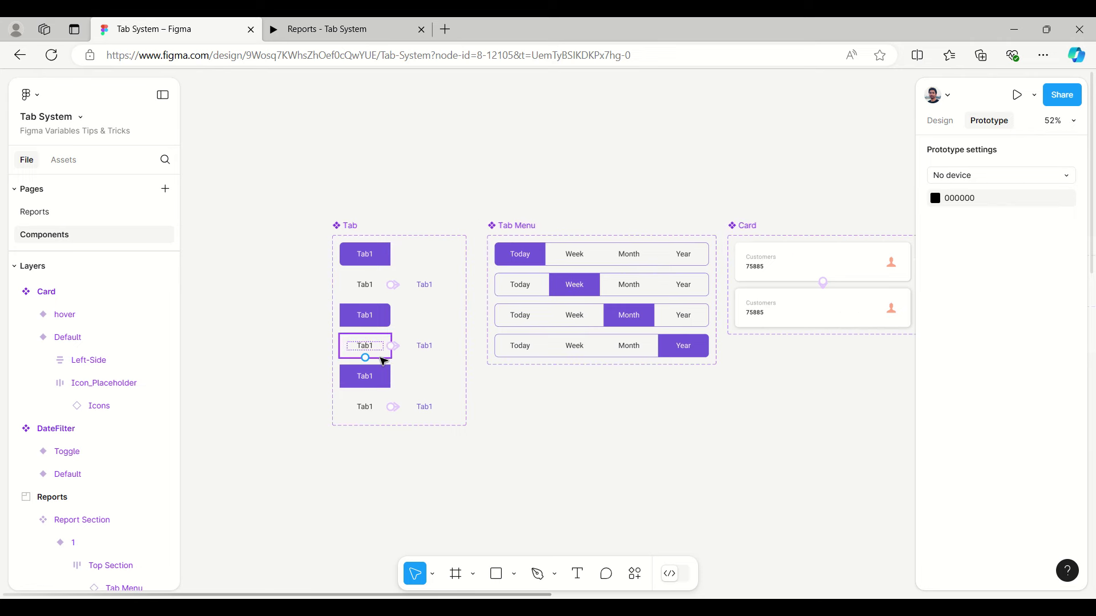
scroll(410, 372, "down", 2)
scroll(411, 372, "up", 5)
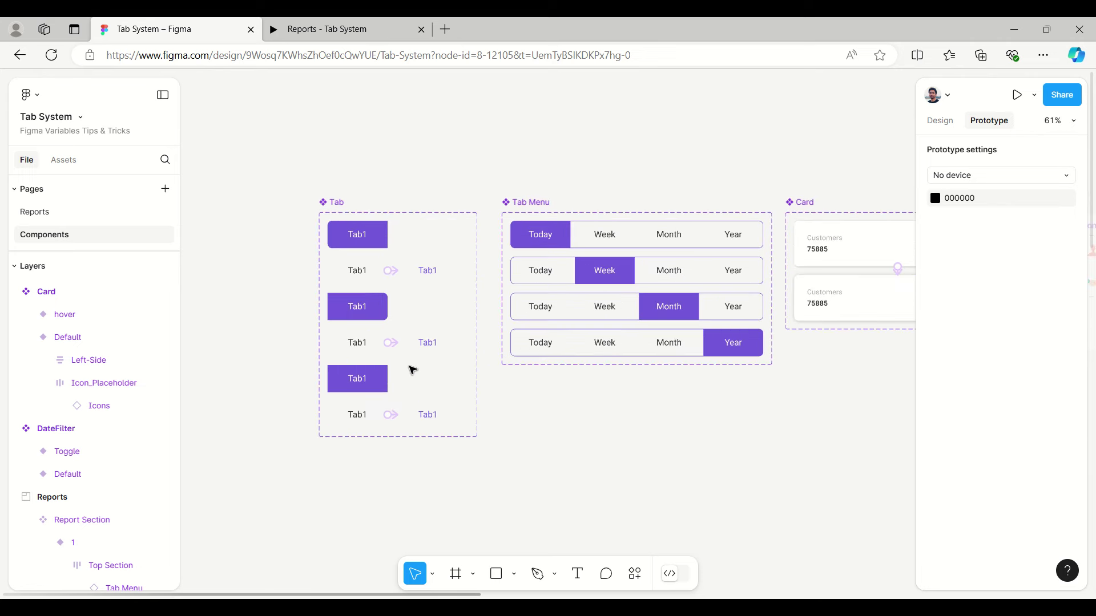
left_click(326, 134)
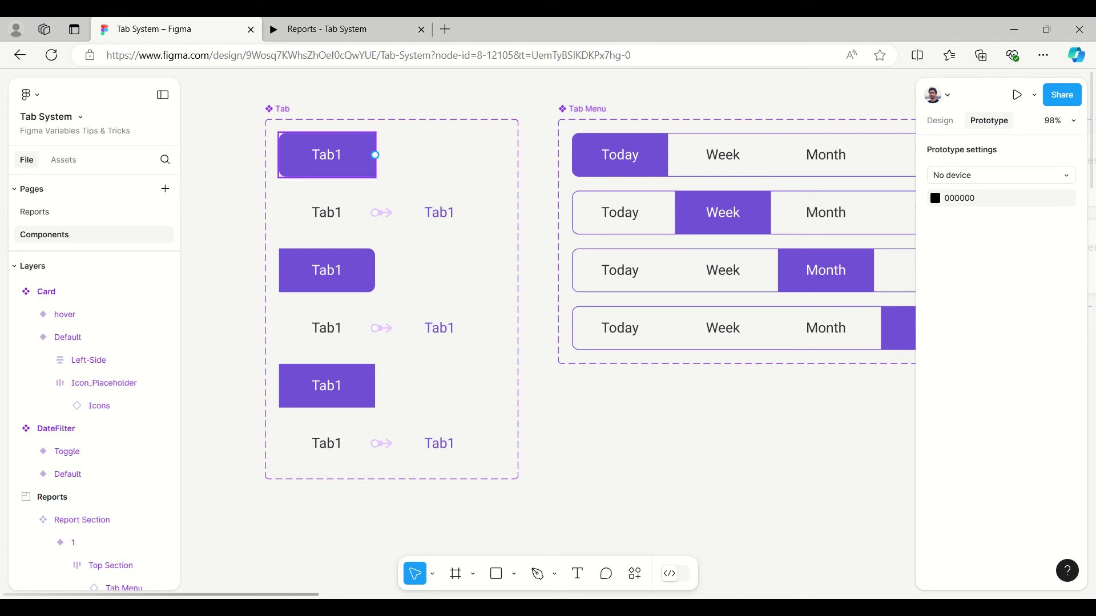
left_click(331, 156)
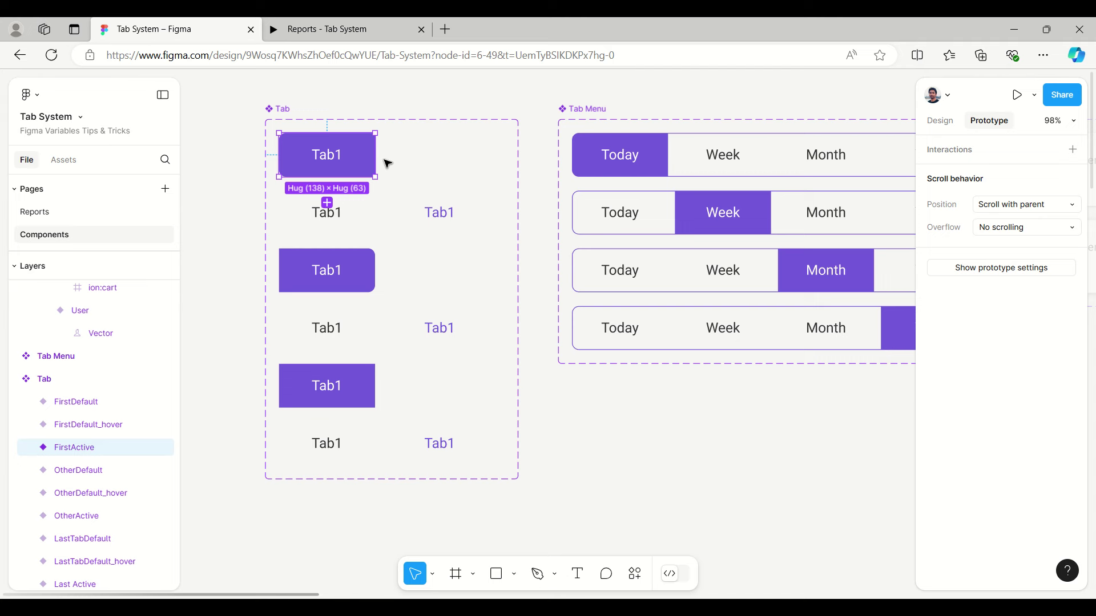
left_click(941, 121)
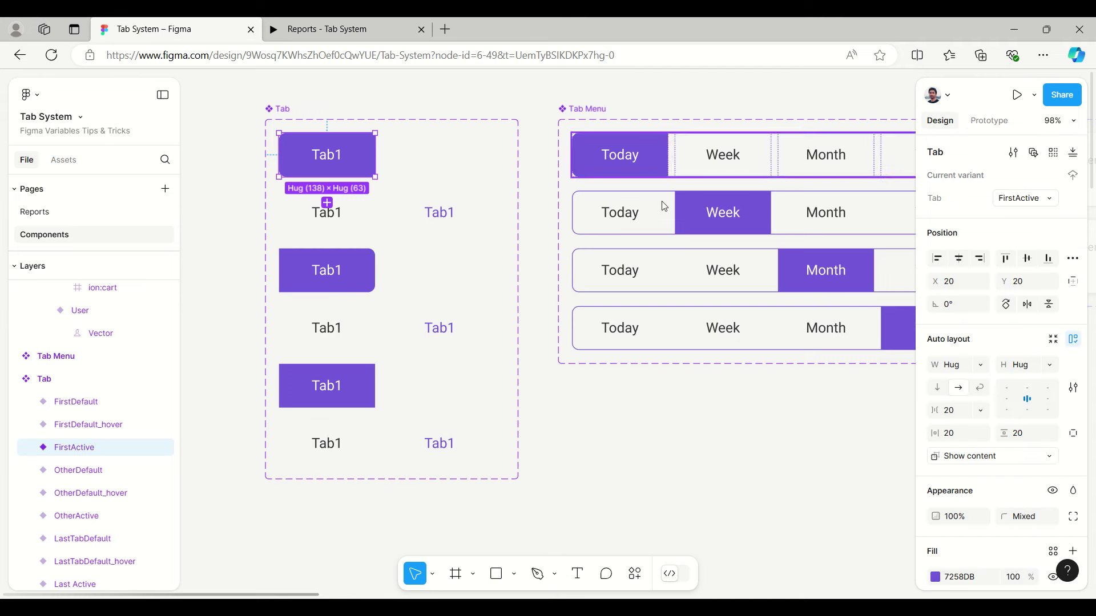
Inspect the prototype interactions of the FirstDefault, Last Active and LastTabDefault tab variants, and select the Tab Menu component set.
left_click(348, 231)
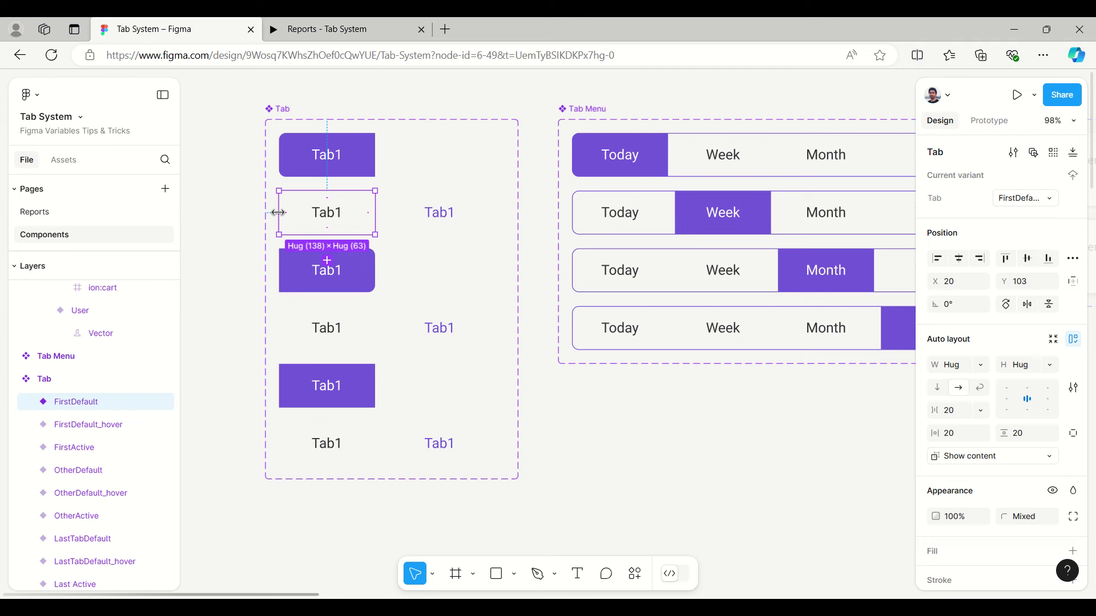
left_click(980, 124)
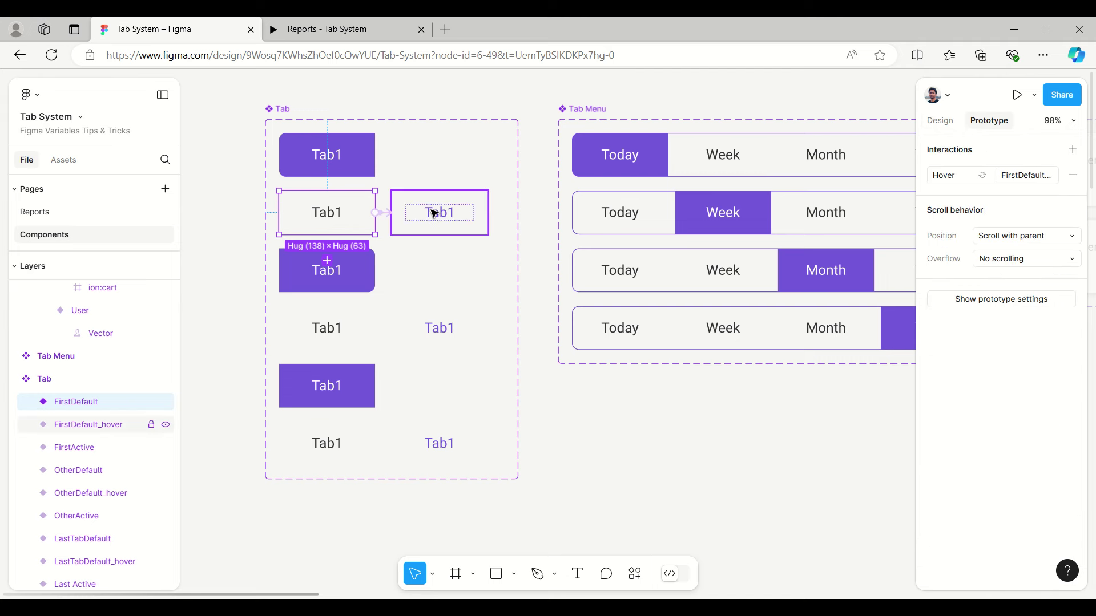
left_click(345, 289)
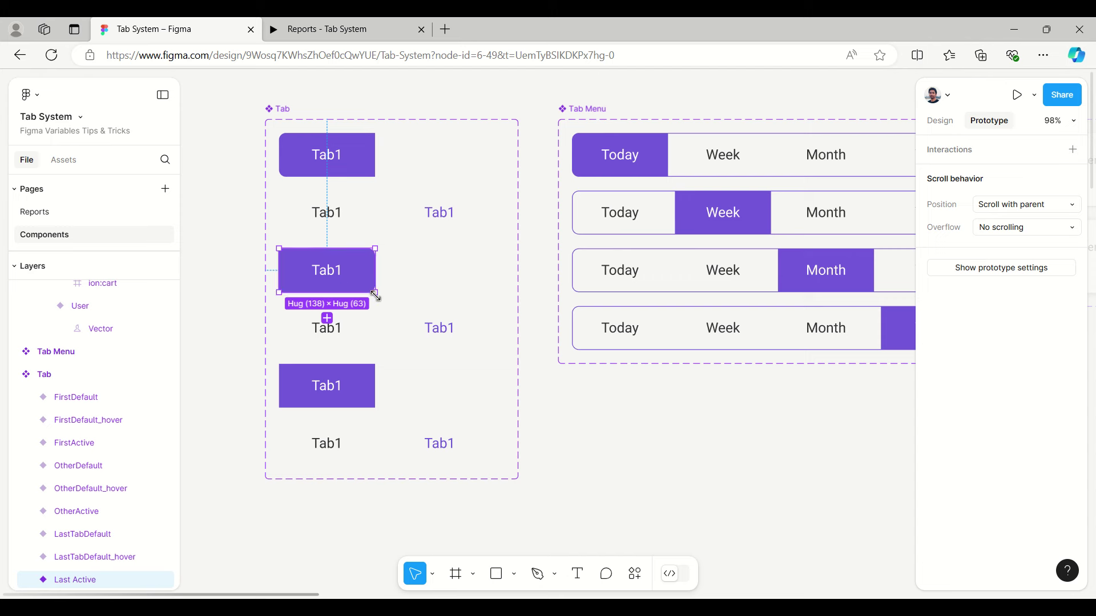
left_click(361, 338)
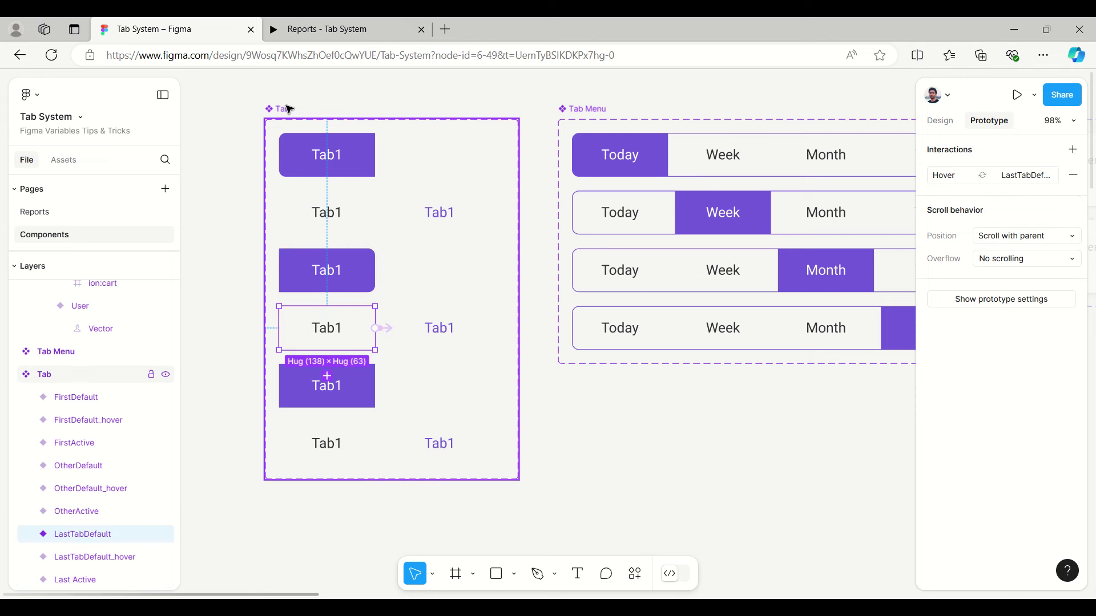
scroll(208, 213, "down", 5)
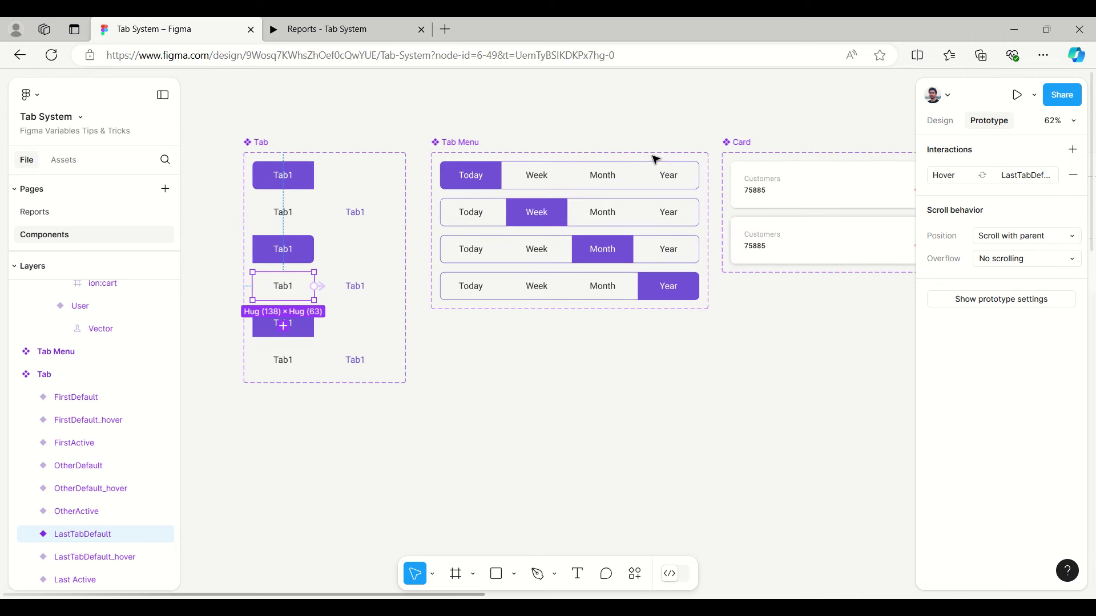
left_click(456, 144)
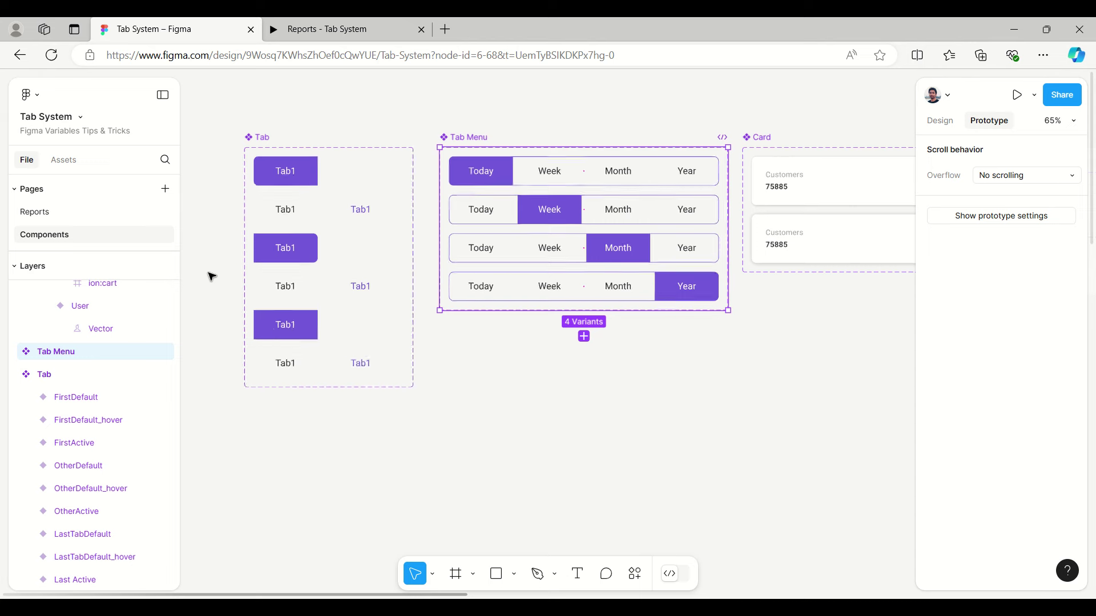
Select the Card component set and display its design properties.
scroll(211, 277, "down", 3, "ctrl")
scroll(891, 158, "up", 4)
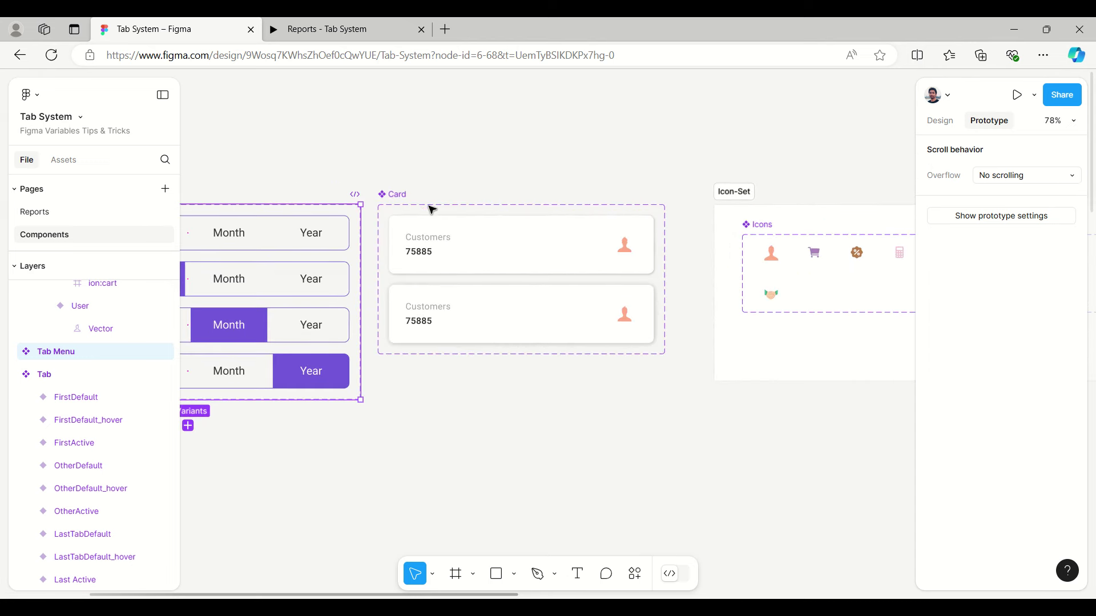
left_click(406, 199)
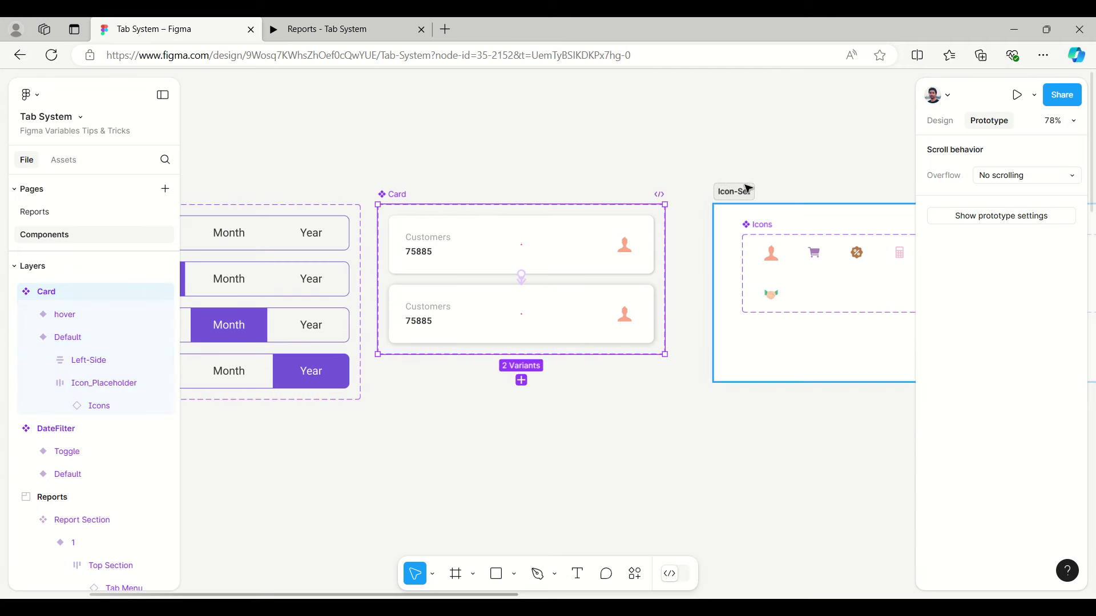
left_click(552, 216)
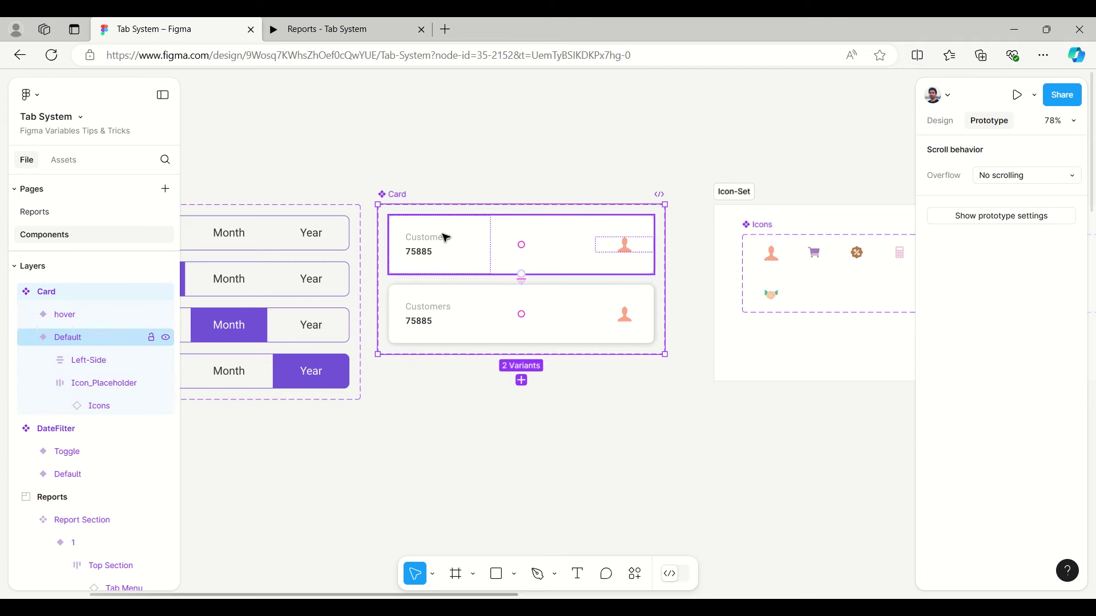
key("Escape")
left_click(940, 120)
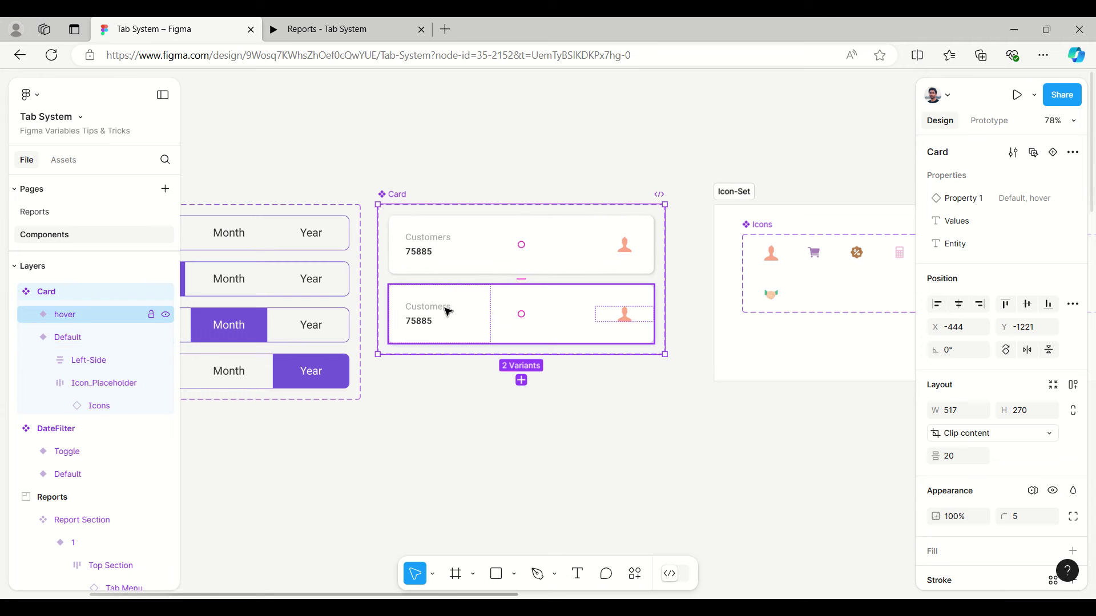
Inspect the Card's Default variant and the properties of its nested Icons instance.
left_click(626, 252)
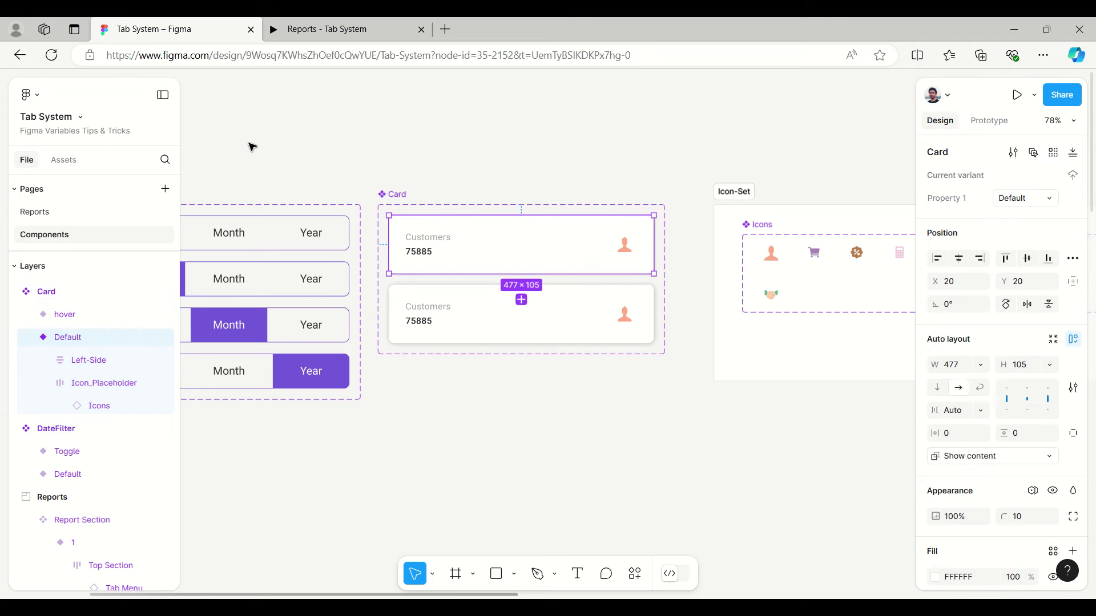
scroll(219, 142, "down", 3)
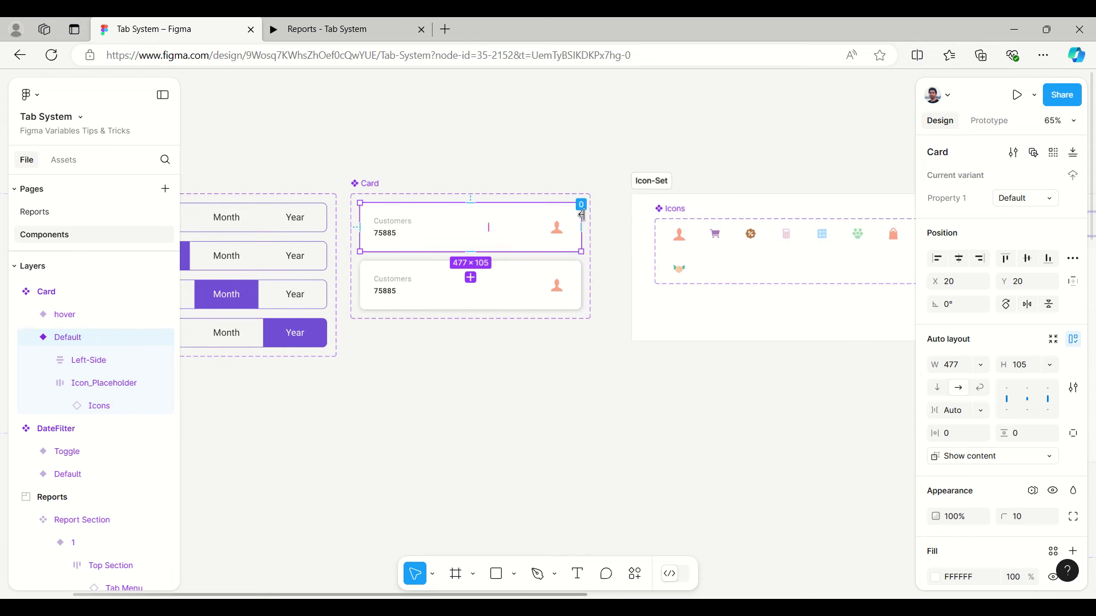
left_click_drag(685, 234, 561, 233)
left_click(560, 232)
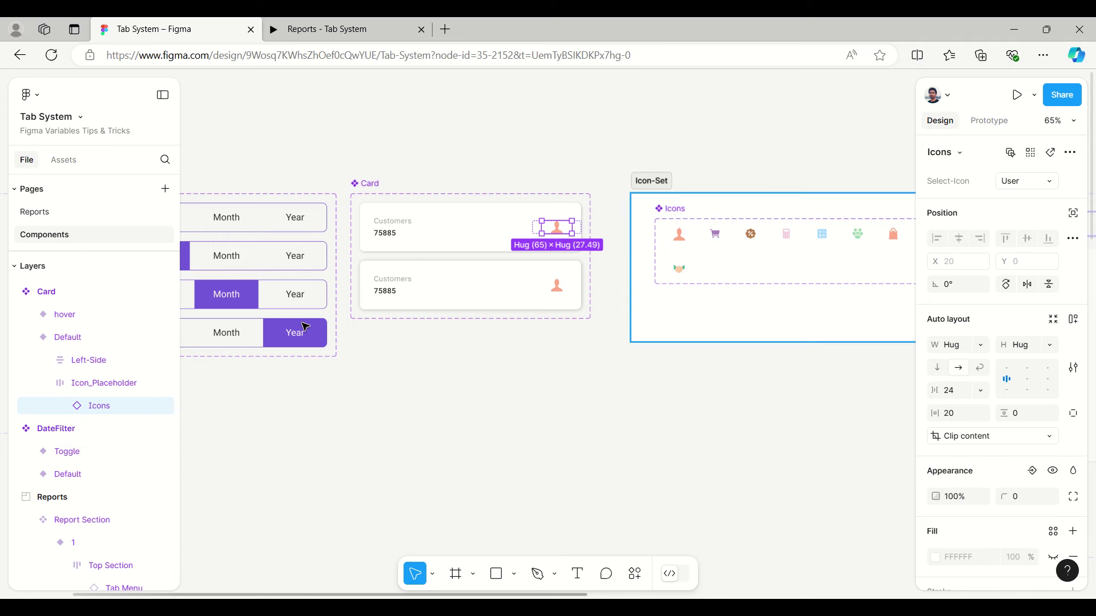
Try the Star icon on the Card's nested Icons instance, restore it to User, and clear the selection.
left_click(1042, 182)
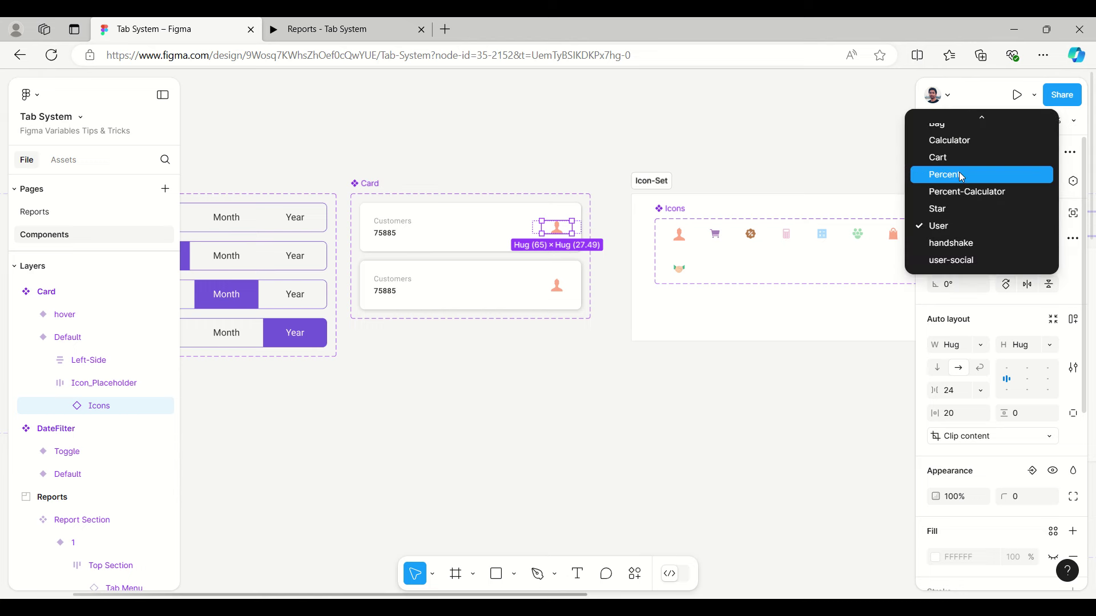
left_click(946, 209)
left_click(1043, 183)
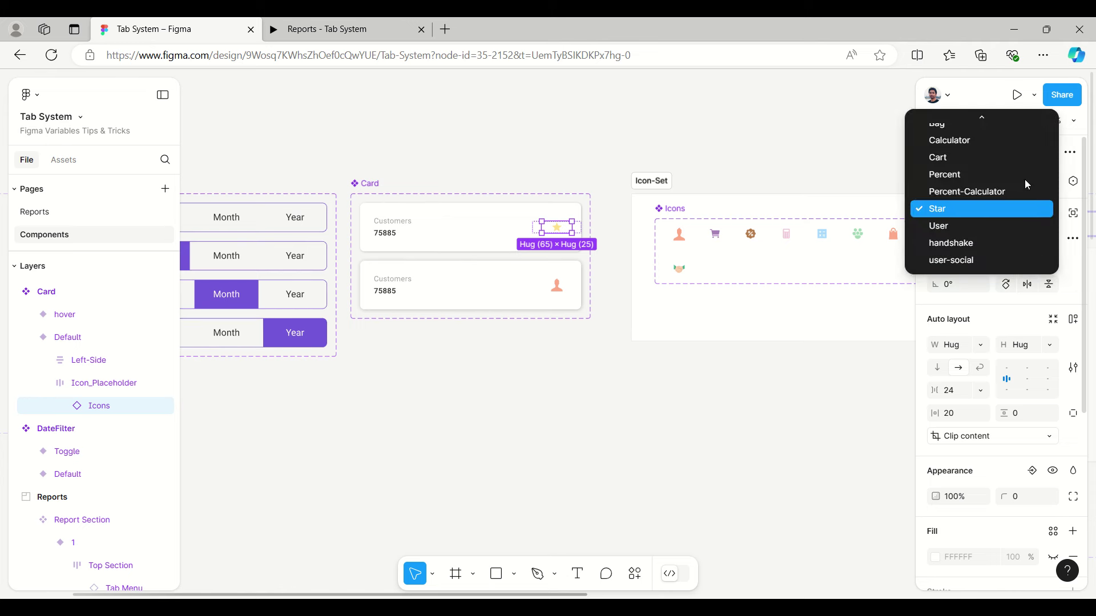
left_click(993, 234)
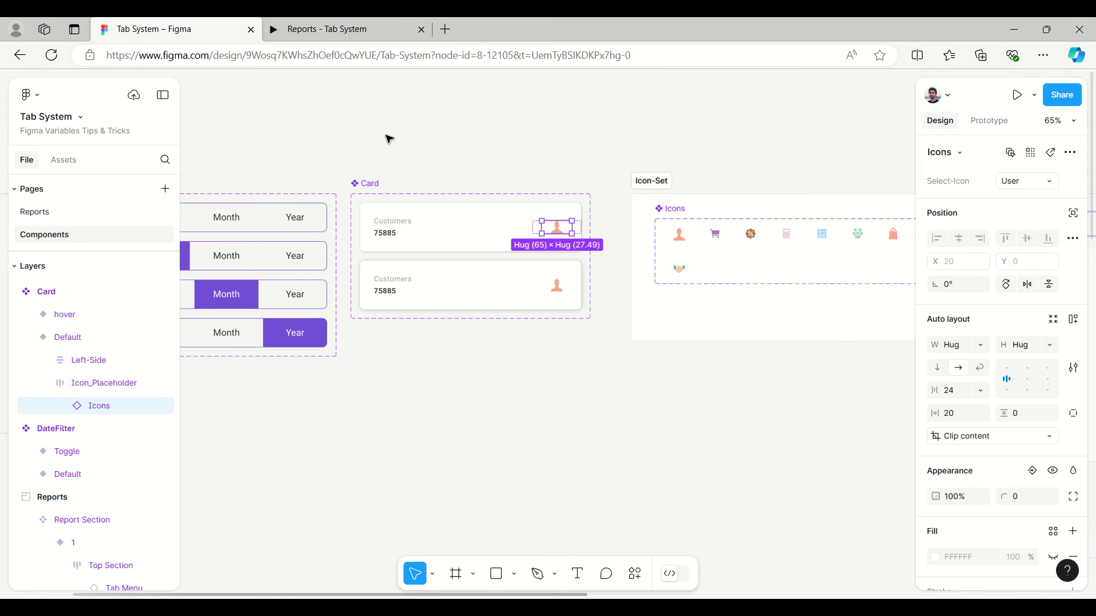
left_click(293, 154)
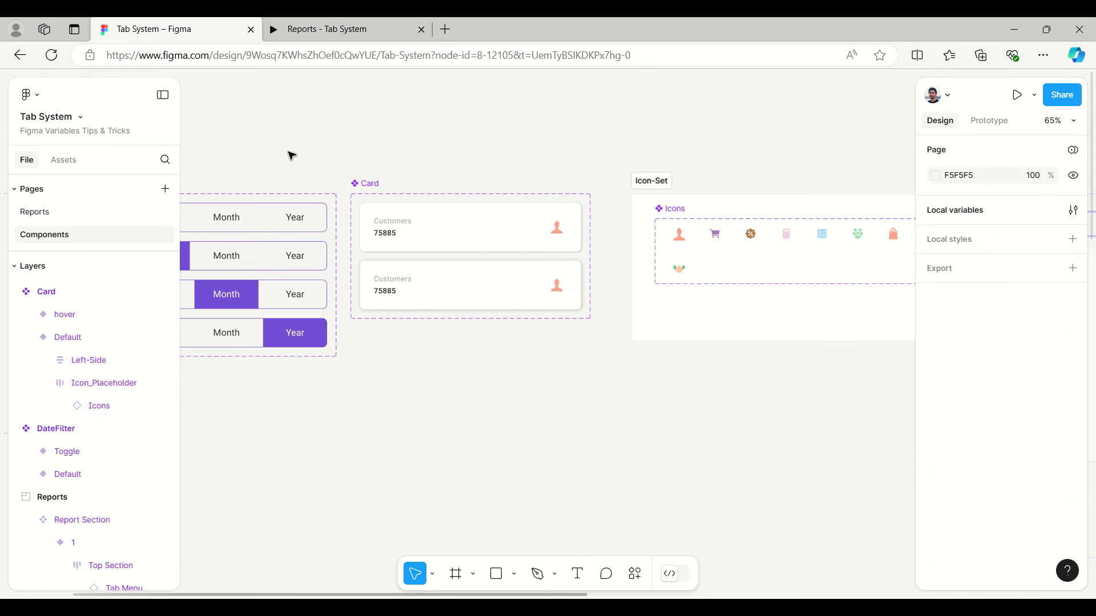
Select the Icons component set in the Icon-Set frame and inspect the design properties of its User variant.
scroll(291, 155, "down", 3)
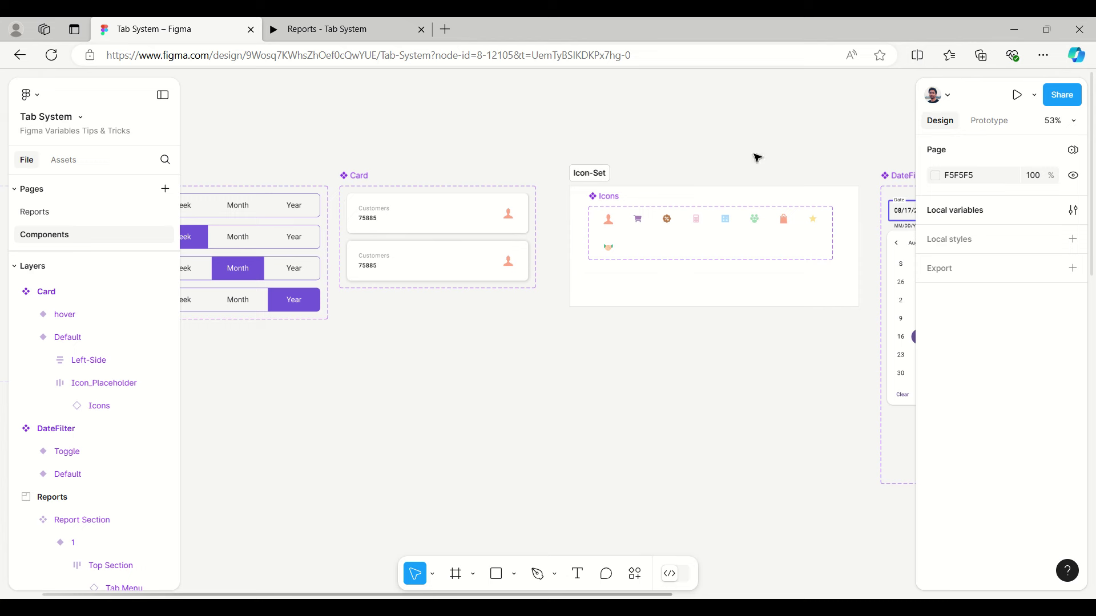
scroll(875, 166, "up", 3)
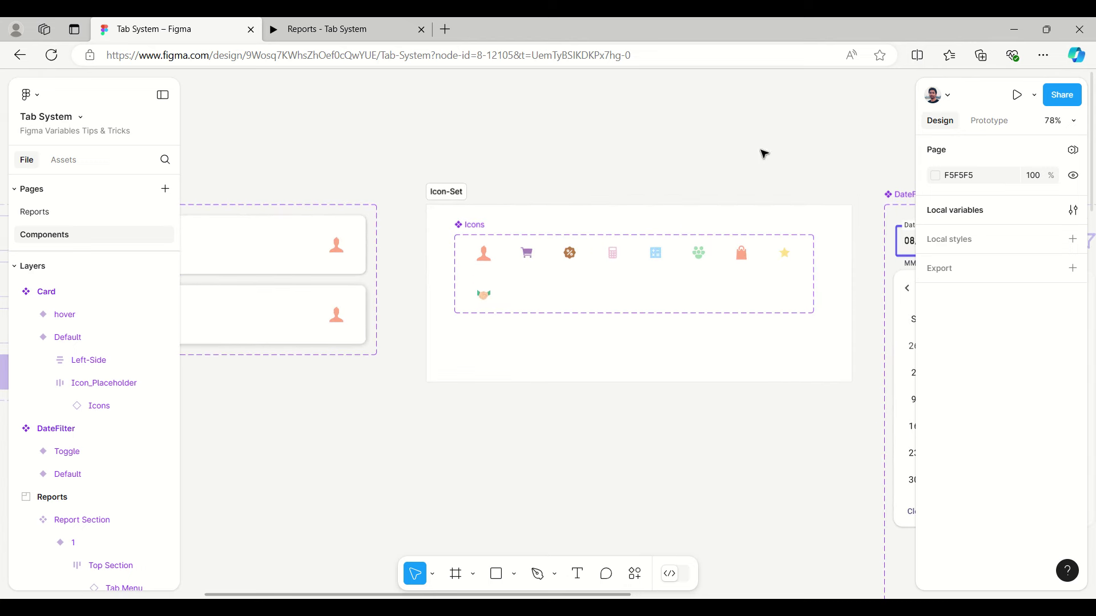
scroll(517, 186, "down", 1)
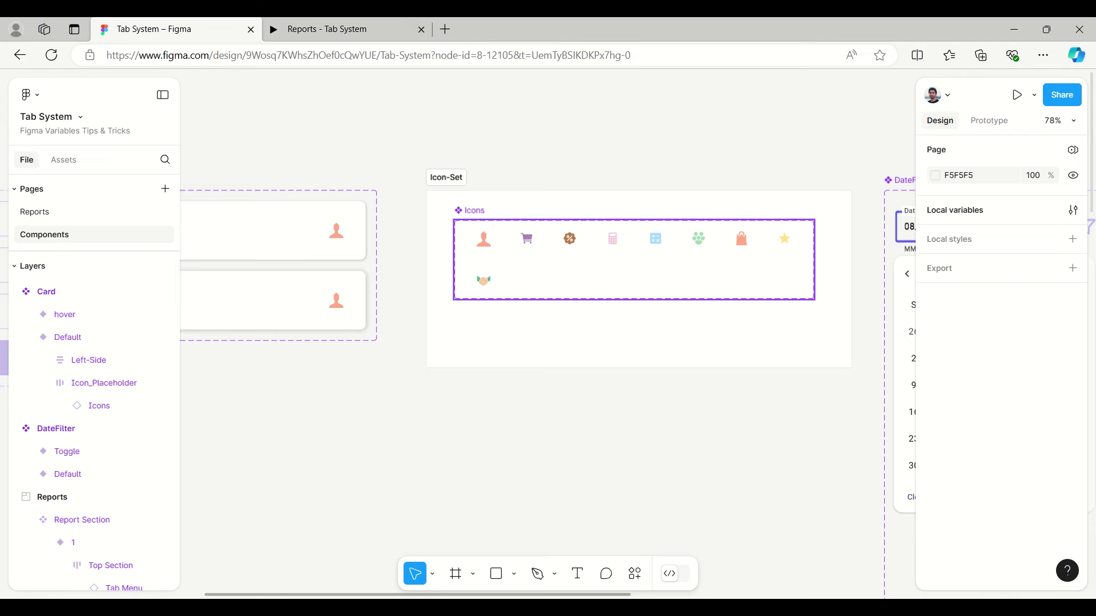
left_click(490, 223)
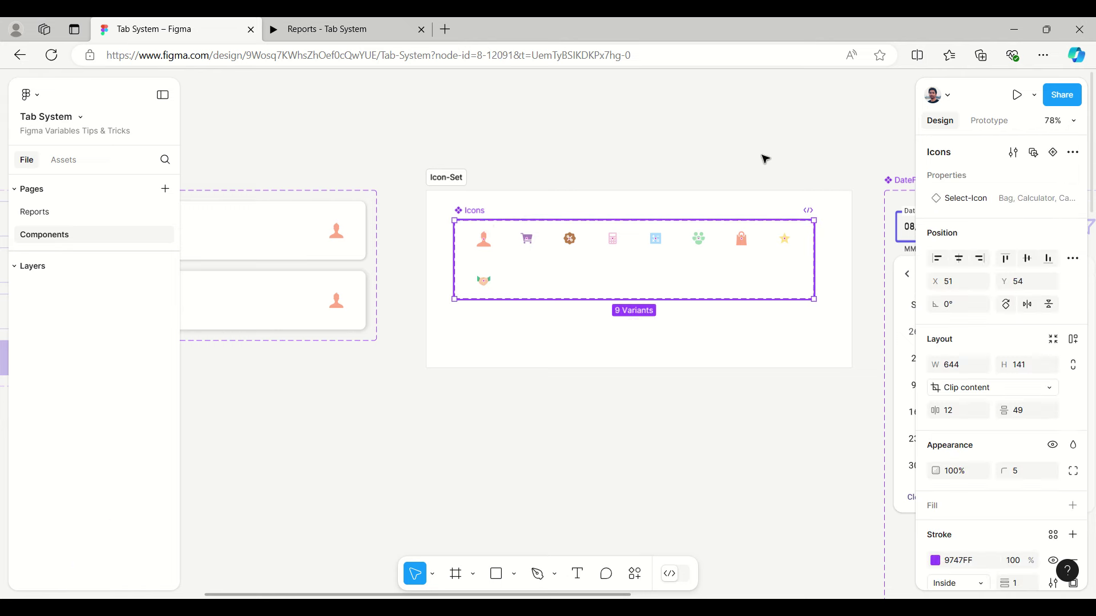
left_click(1073, 152)
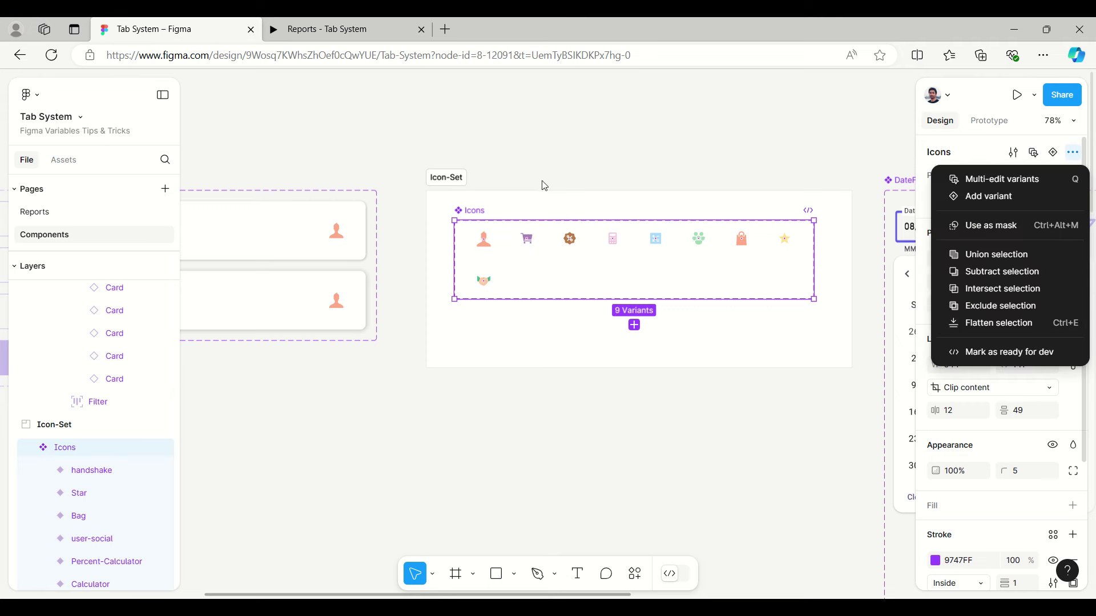
left_click(483, 215)
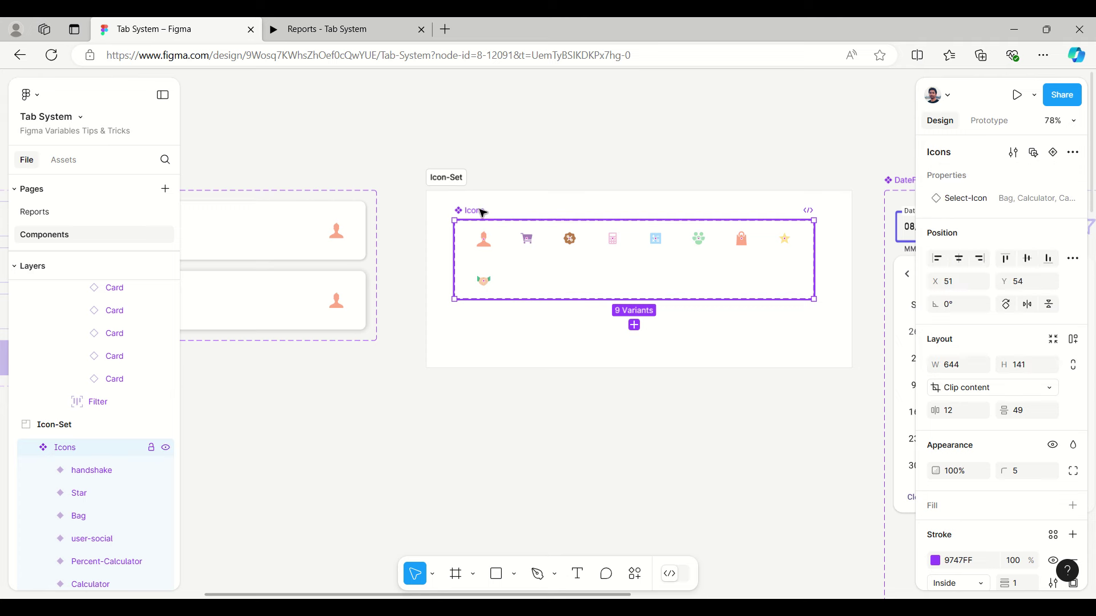
left_click(486, 251)
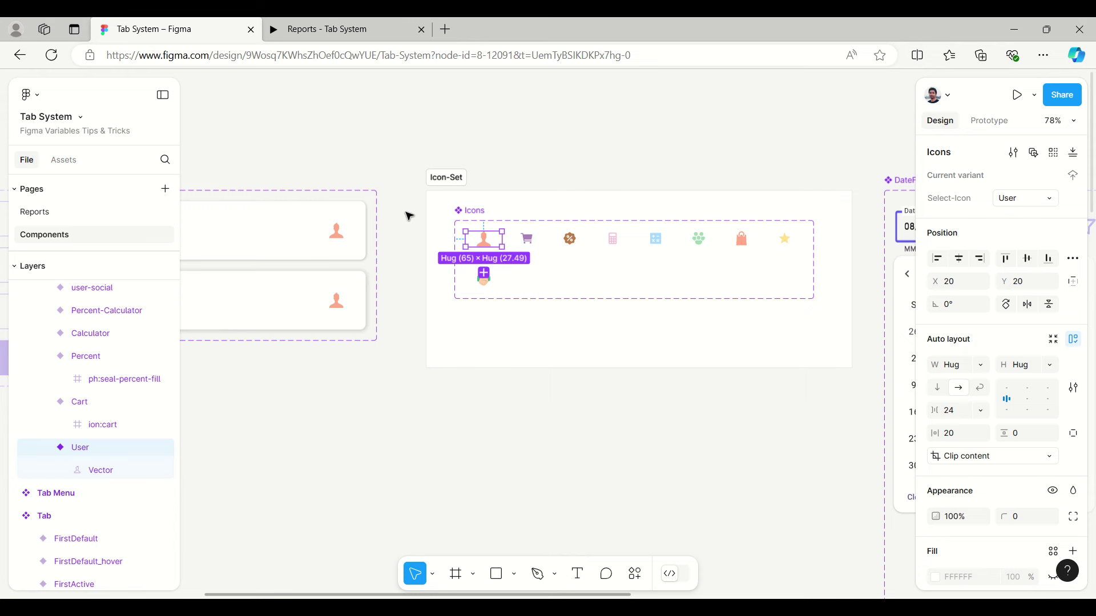
Select the DateFilter component set and display its design properties.
scroll(388, 204, "down", 5)
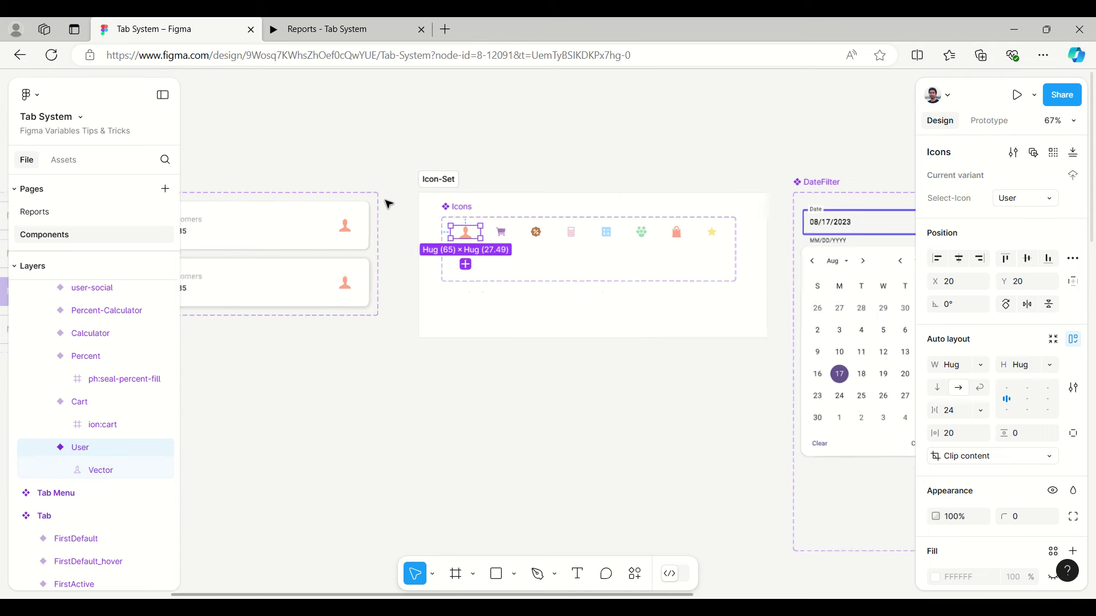
scroll(817, 204, "up", 5)
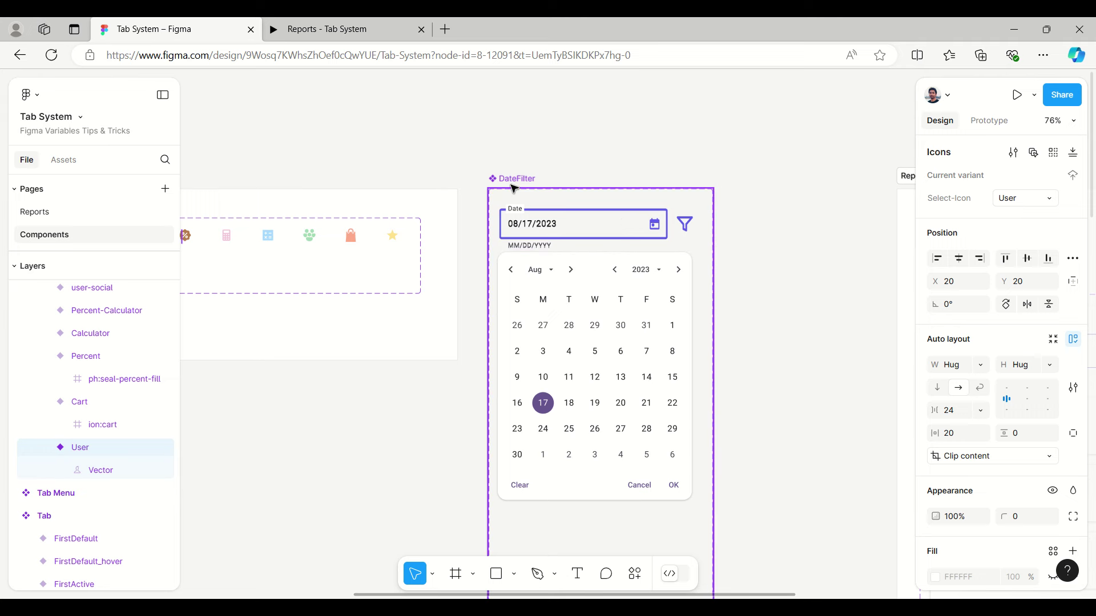
left_click(513, 188)
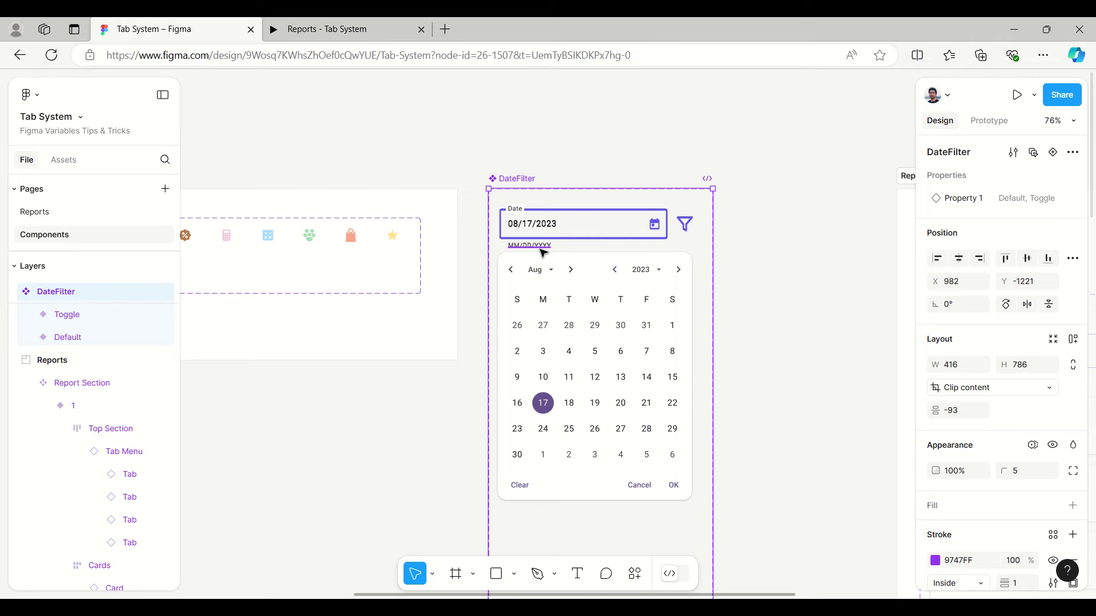
Examine the Report Section component set in the Reports frame and inspect the properties of its variants 1 and 2.
scroll(543, 253, "down", 10, "ctrl")
scroll(543, 253, "down", 2, "ctrl")
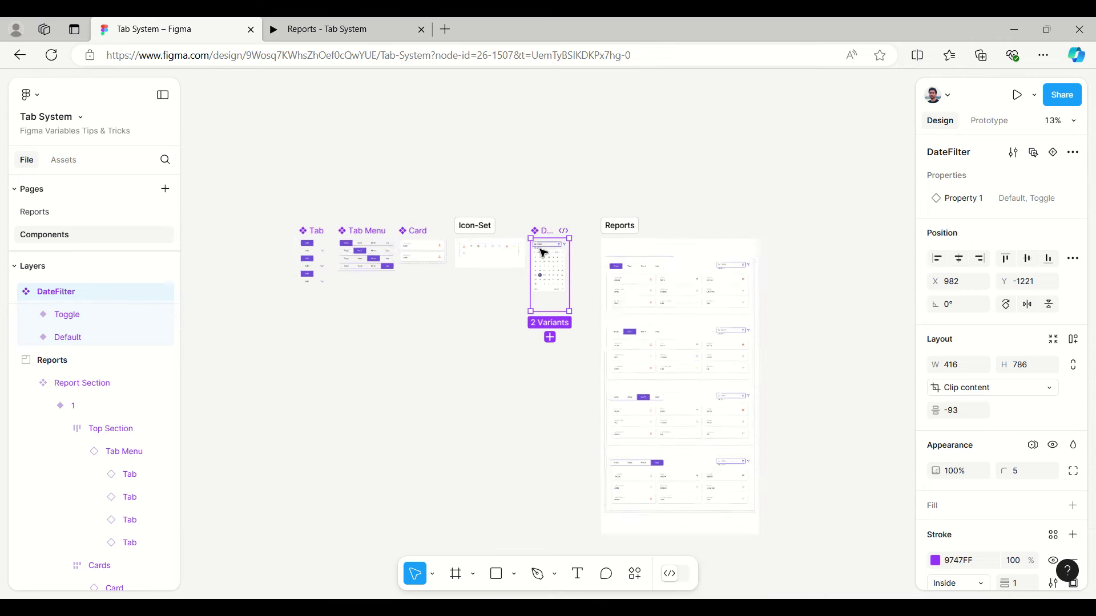
scroll(725, 319, "right", 3)
scroll(725, 319, "down", 1)
scroll(725, 317, "up", 6, "ctrl")
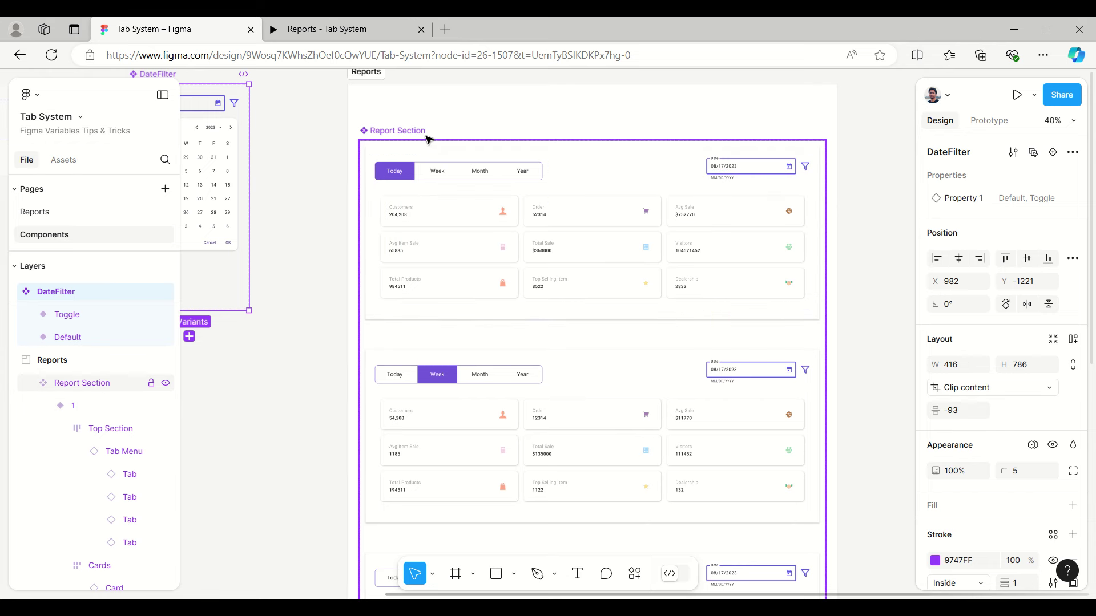
scroll(429, 139, "down", 3, "ctrl")
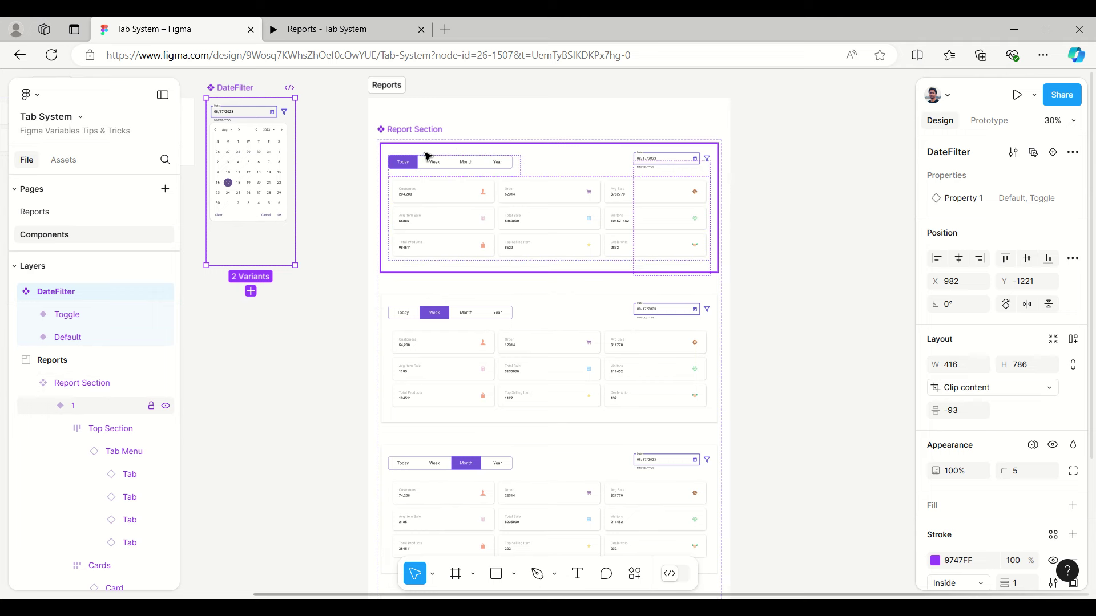
left_click(427, 157)
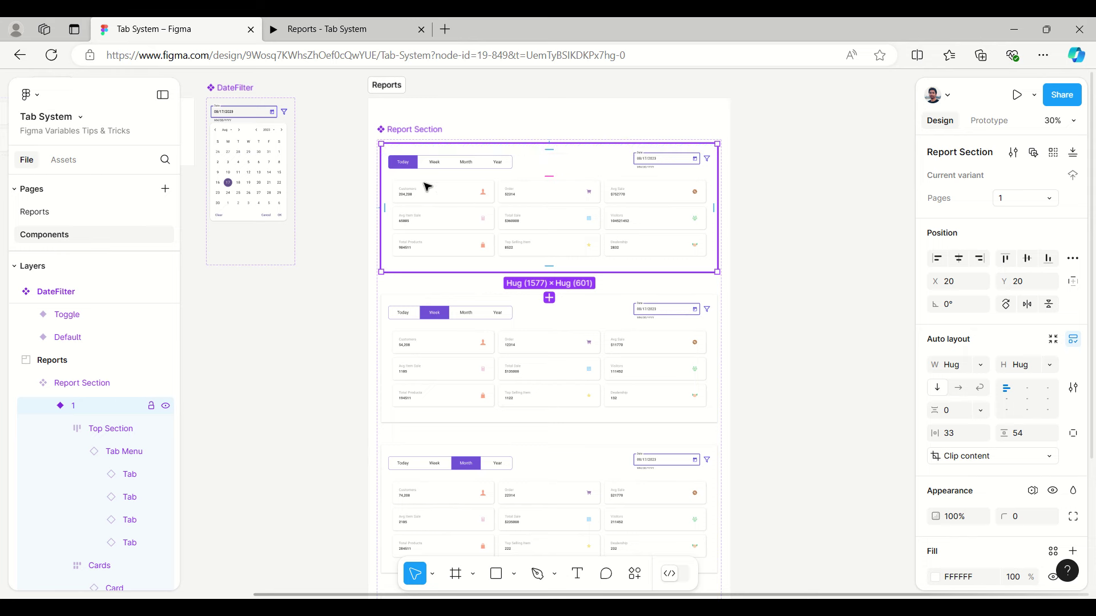
scroll(427, 187, "down", 1)
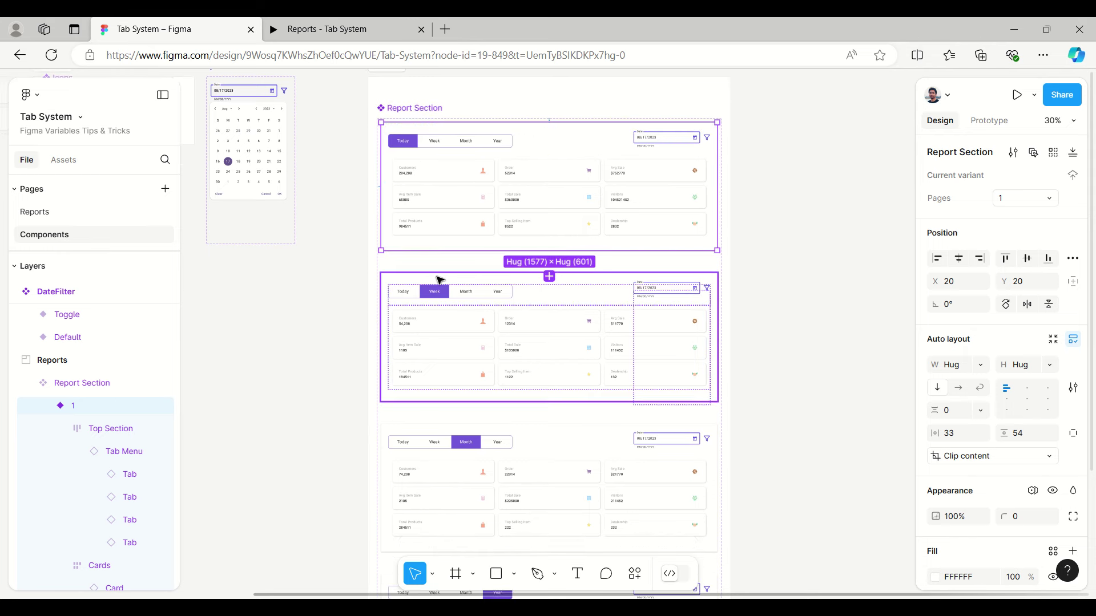
left_click(439, 279)
scroll(440, 279, "down", 4)
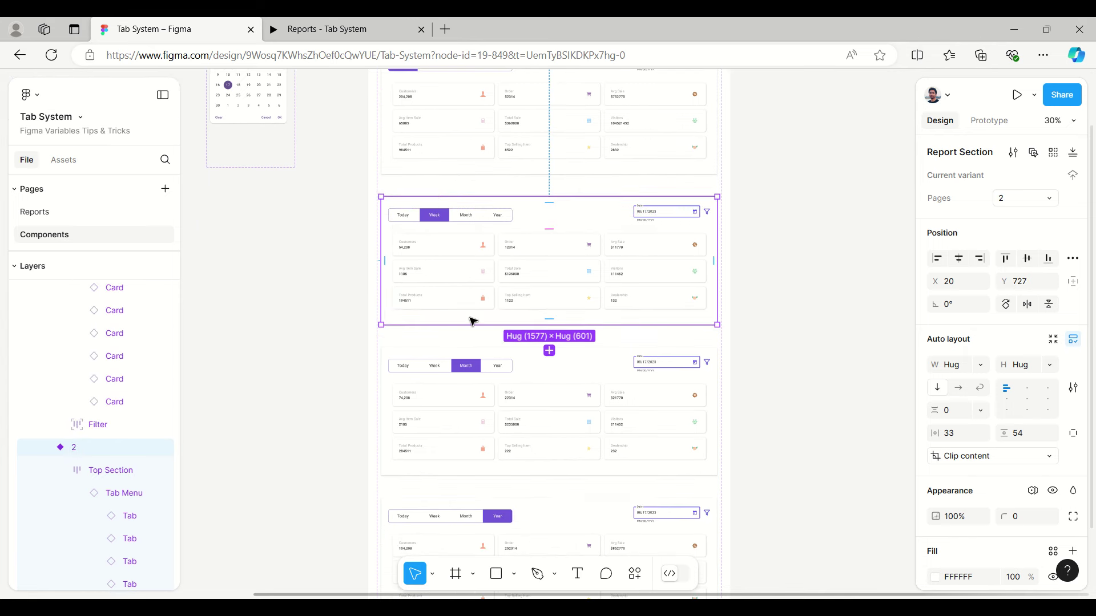
scroll(474, 340, "up", 7)
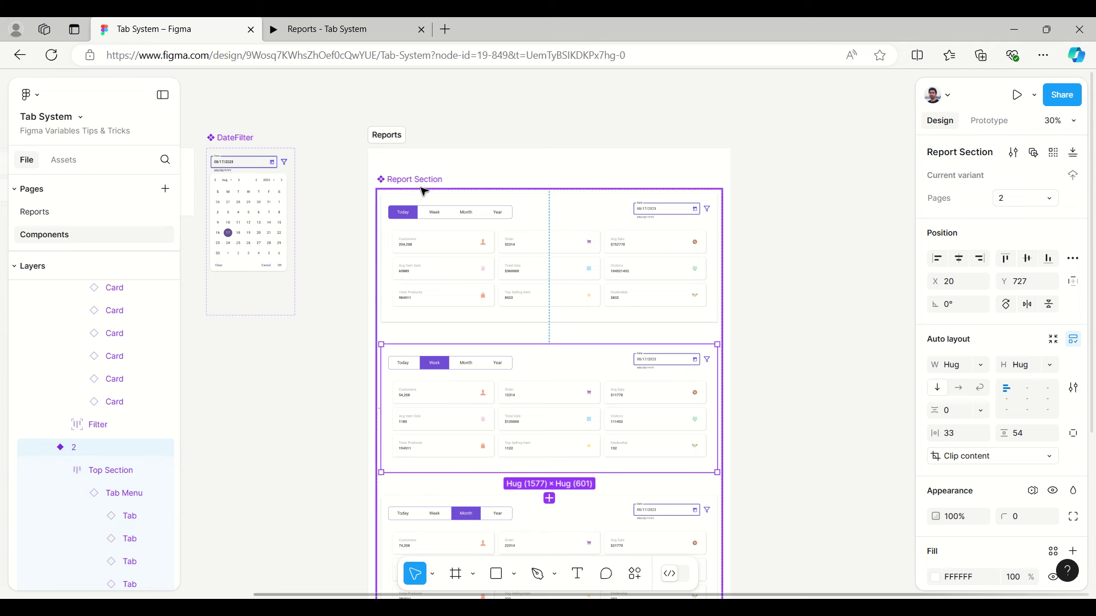
Display the prototype connections of the Report Section variants and review how the tabs link them.
left_click(988, 121)
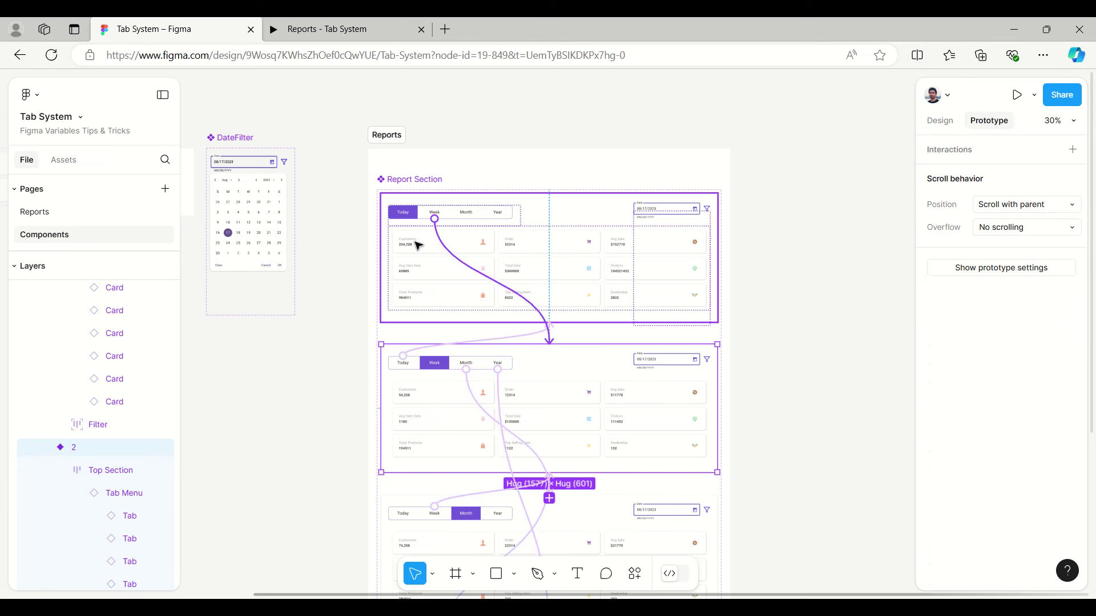
scroll(551, 269, "down", 1)
scroll(551, 269, "down", 10)
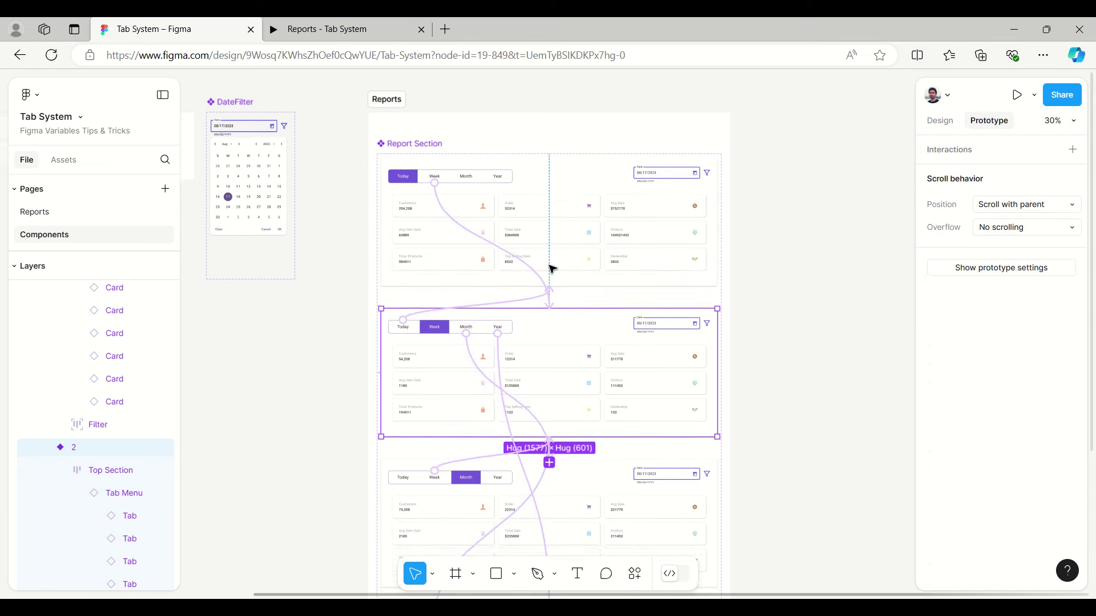
scroll(551, 269, "up", 12)
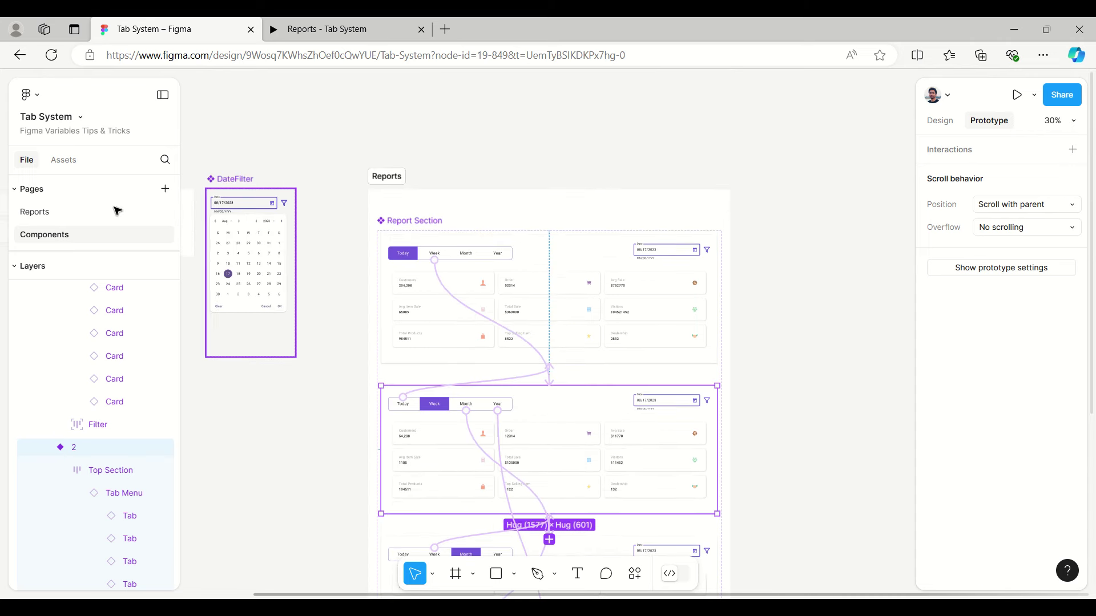
Delete the Report Section instance from its parent frame on the Reports page.
left_click(53, 217)
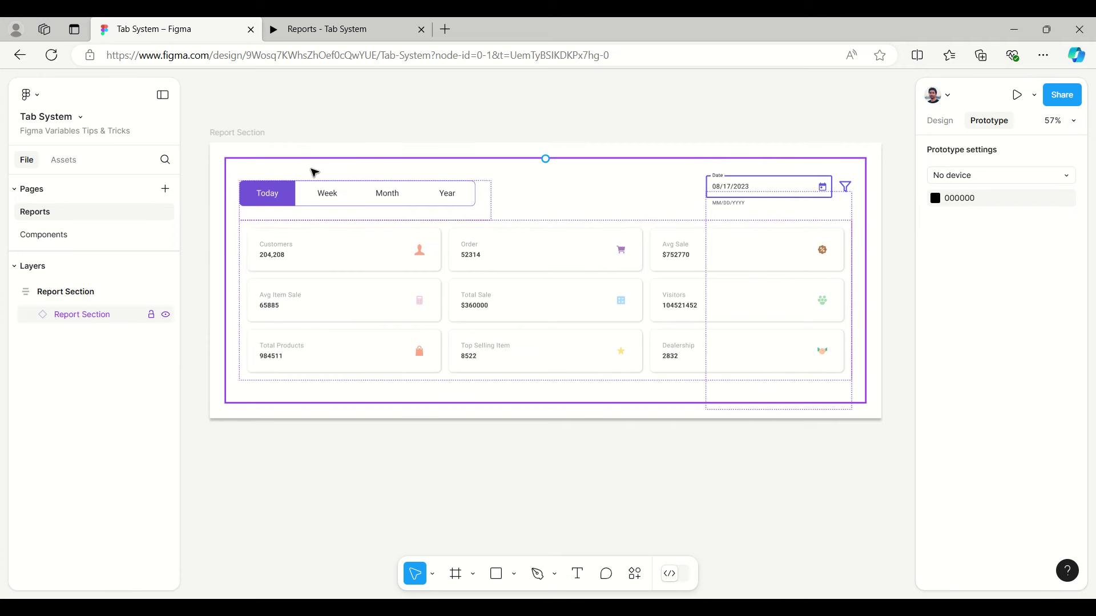
left_click(315, 172)
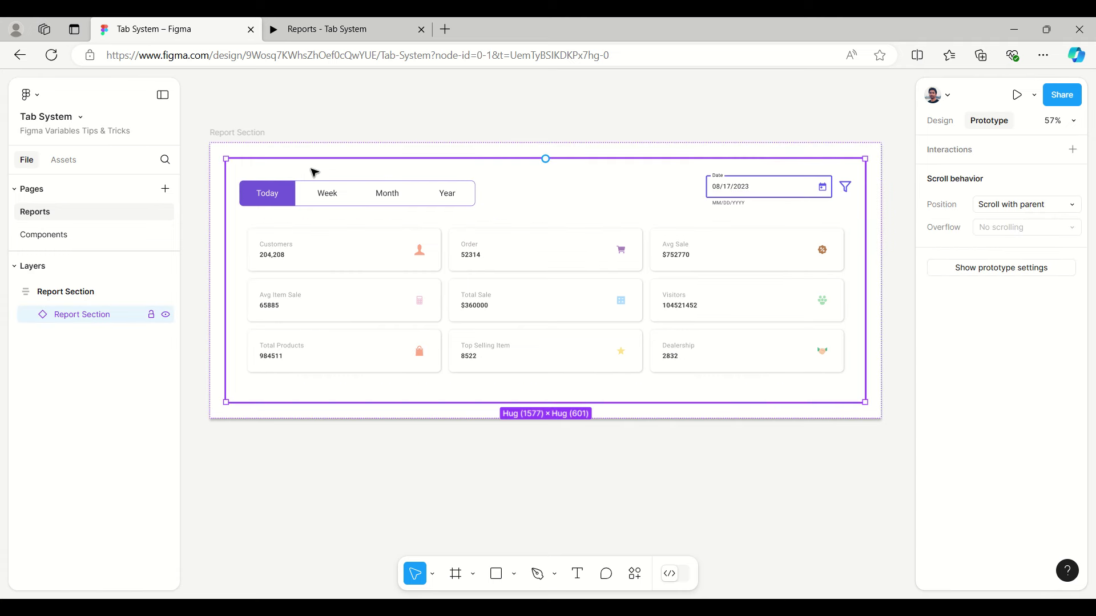
key("Delete")
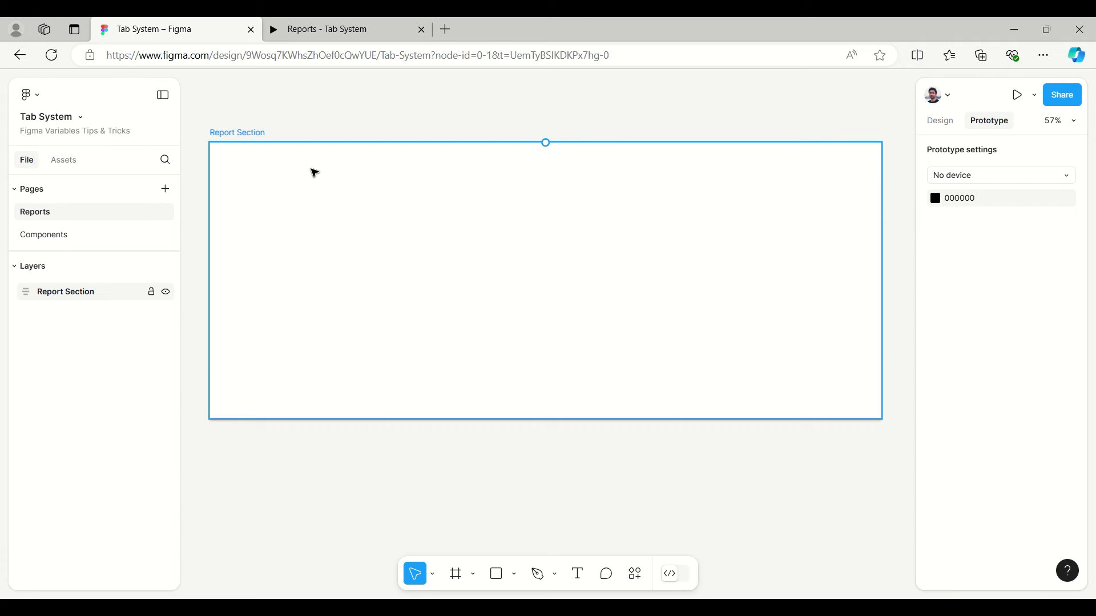
Open the details of the Report Section component in the local assets.
left_click(65, 163)
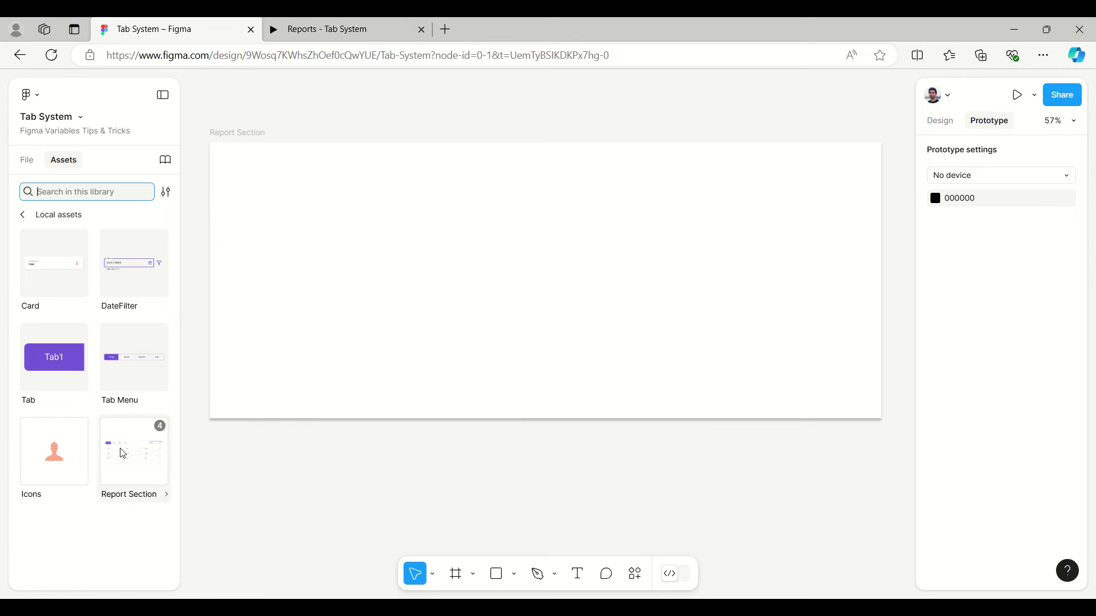
left_click(159, 501)
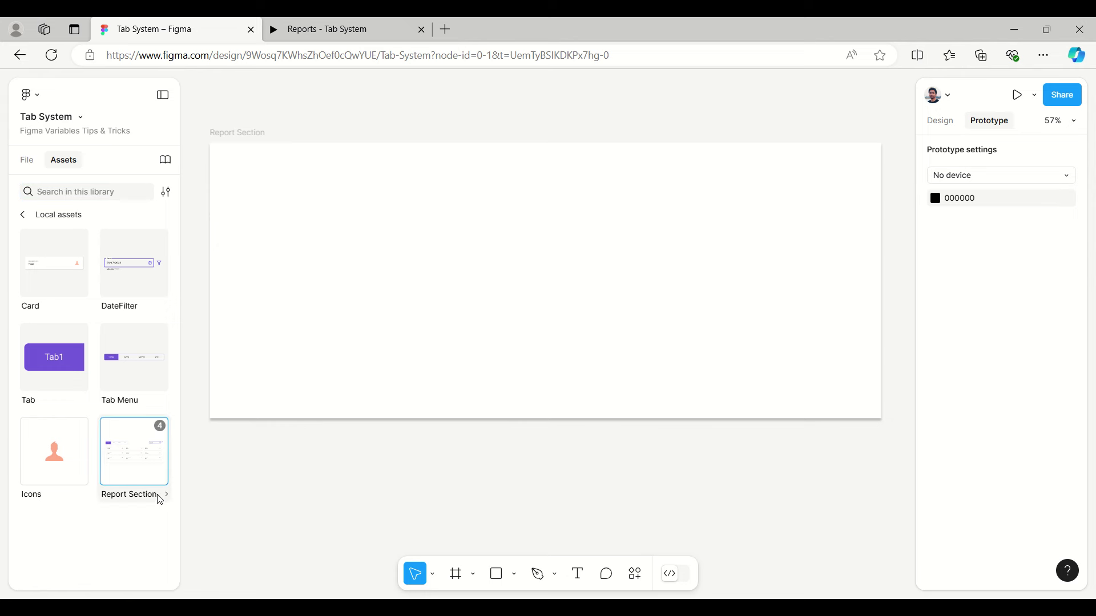
left_click(165, 494)
Preview the Report Section component with its Pages property set to 2 and 3.
left_click(373, 434)
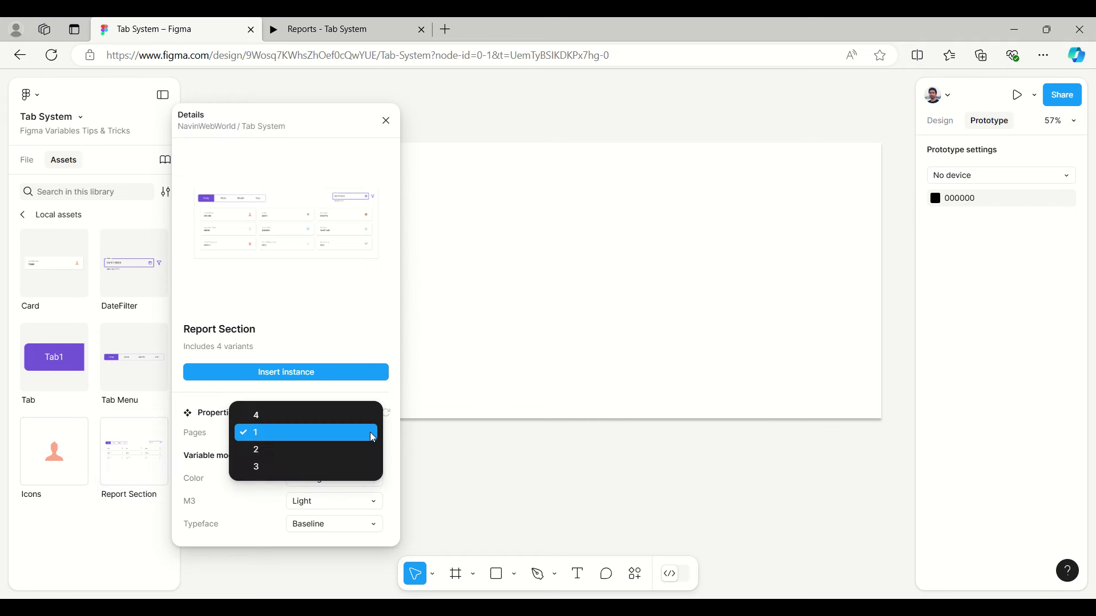
left_click(339, 449)
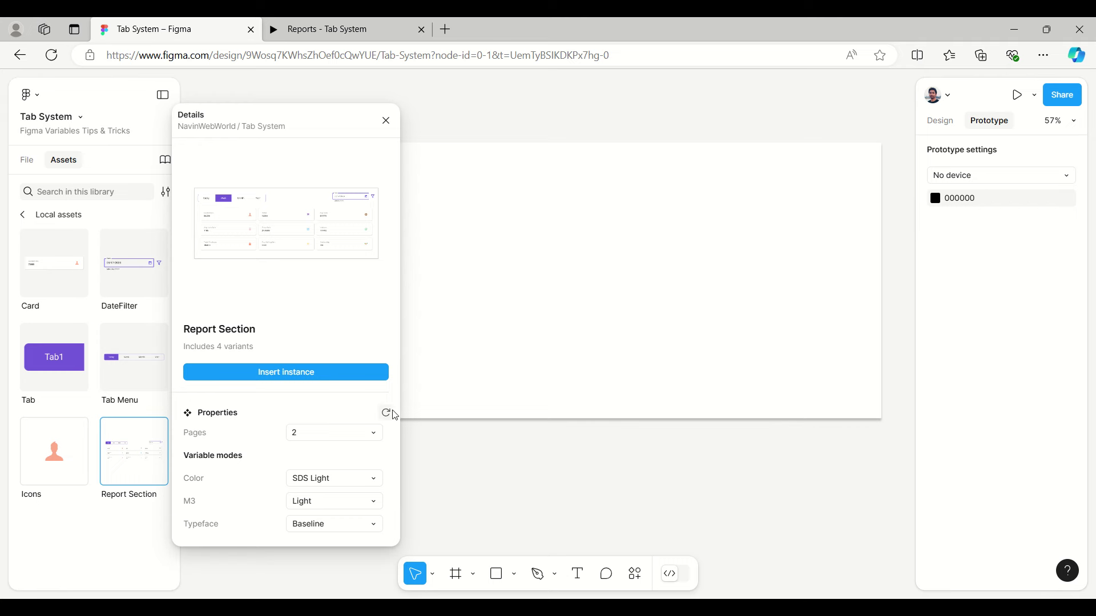
left_click(349, 435)
left_click(341, 451)
Set the Pages property to 4, place the Report Section instance inside the empty frame, and display its design properties.
left_click(344, 437)
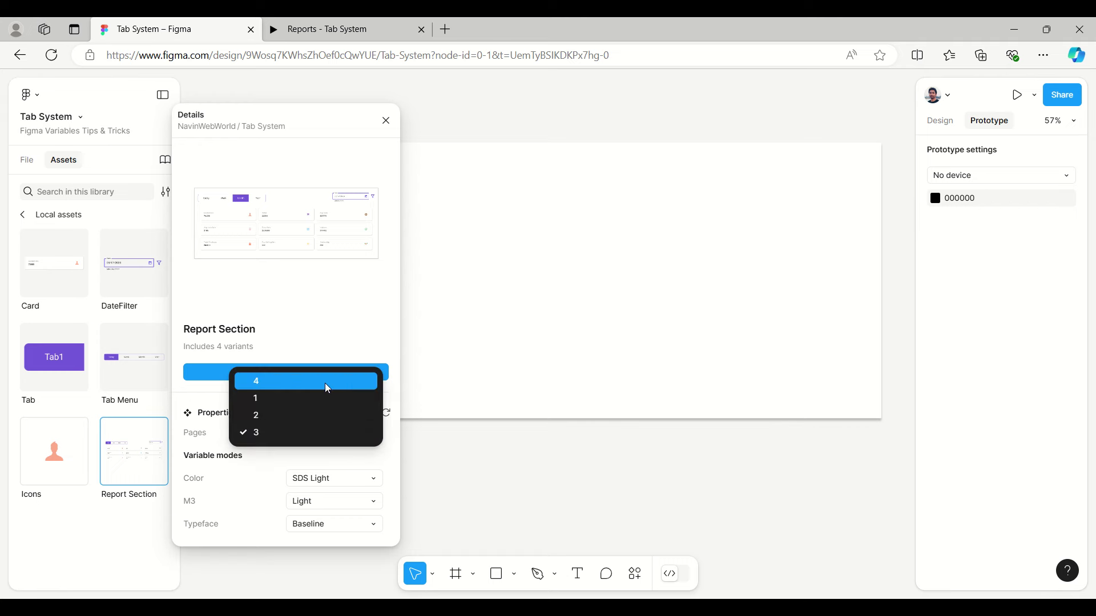
left_click(326, 383)
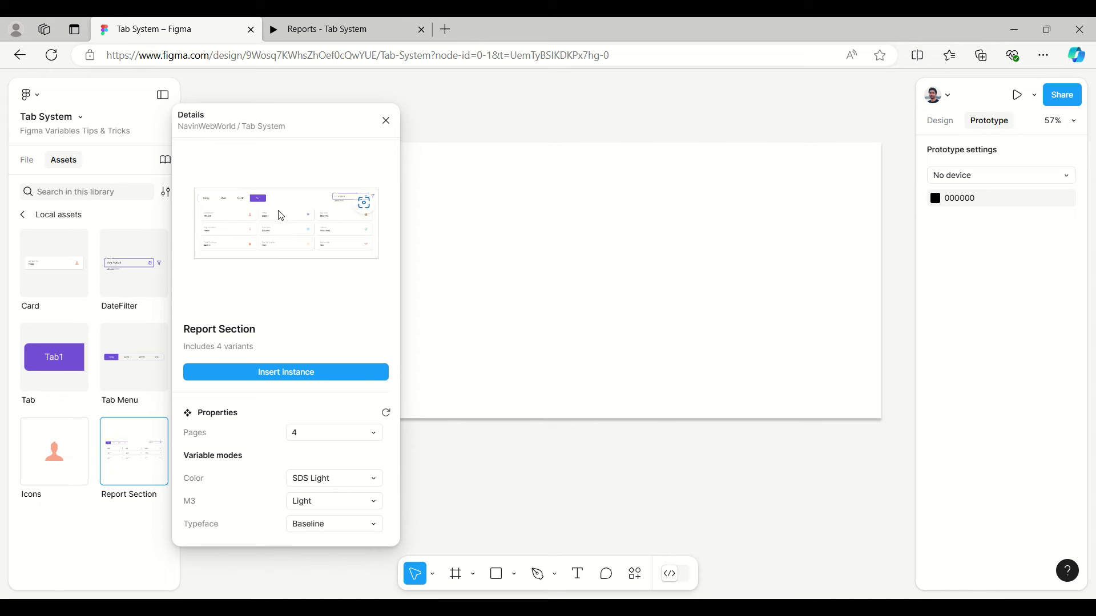
left_click_drag(281, 216, 525, 247)
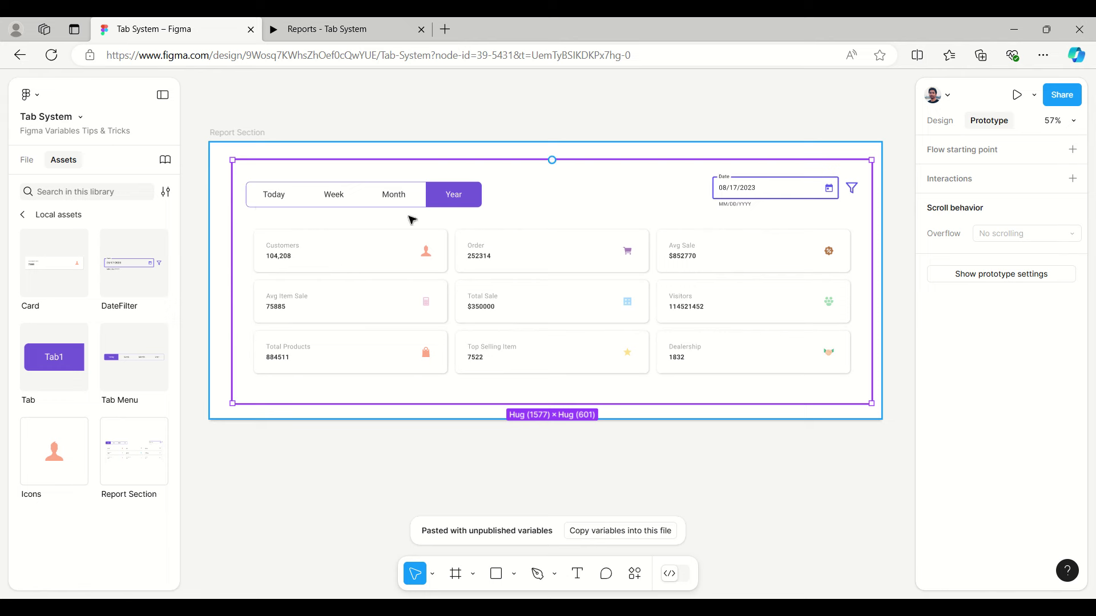
left_click(950, 121)
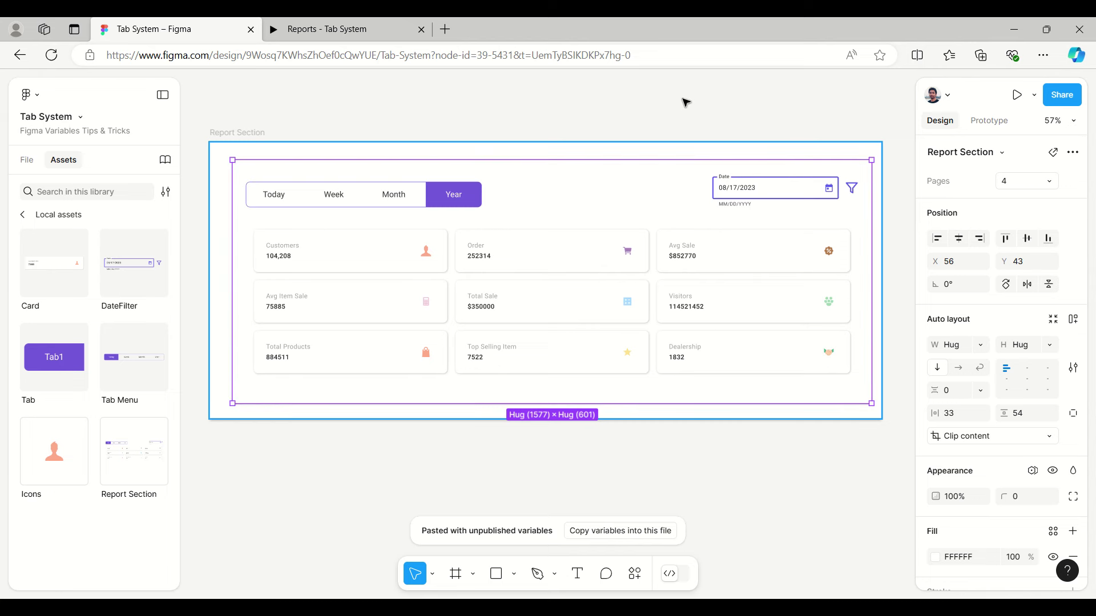
Align the Report Section instance at X 40, Y 40 over its intended parent frame and show the page's layers.
left_click(560, 119)
left_click_drag(406, 262, 411, 272)
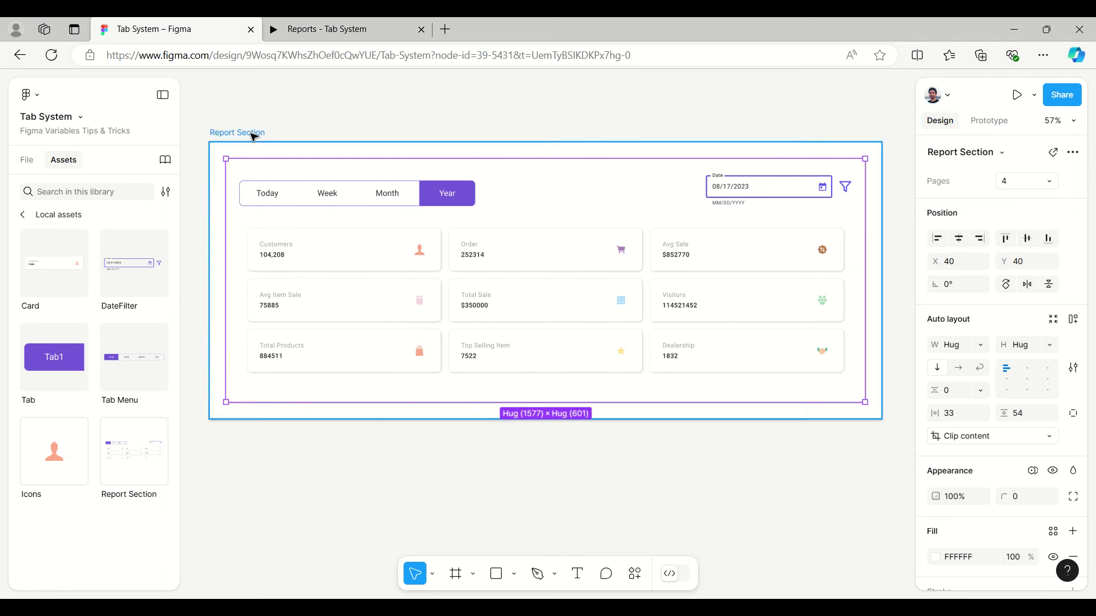
left_click(24, 164)
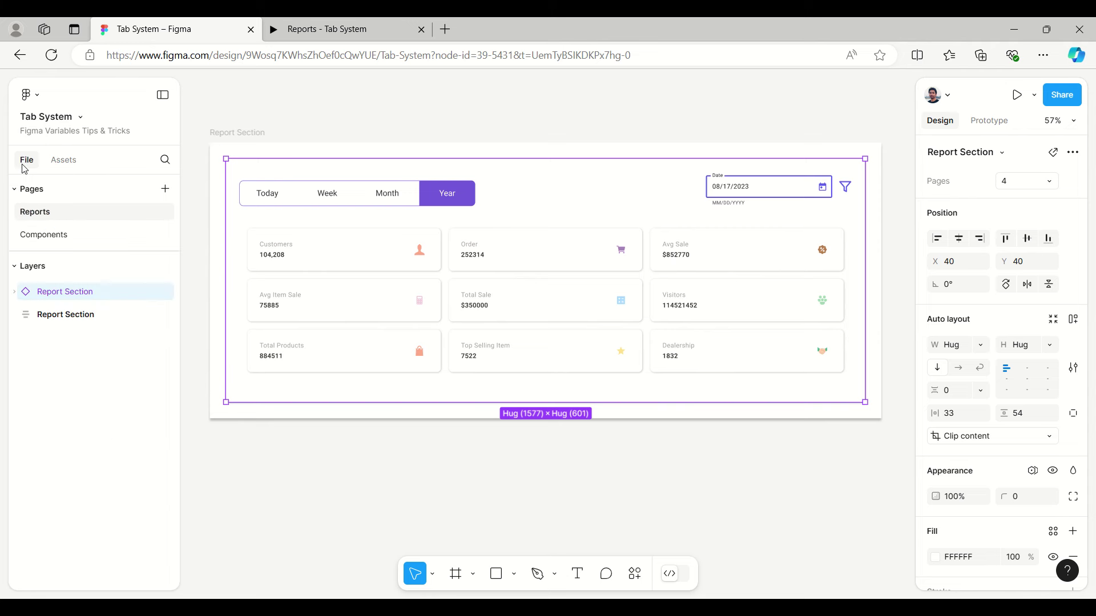
Open a prototype preview of the Report Section frame and return to the design file.
left_click(244, 134)
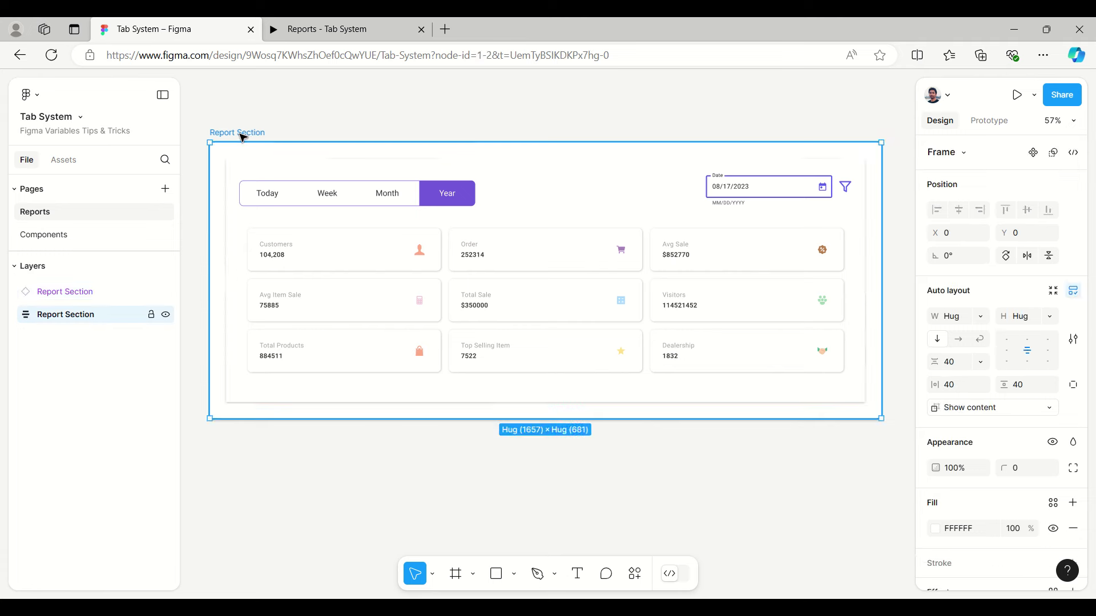
left_click(1036, 100)
left_click(981, 126)
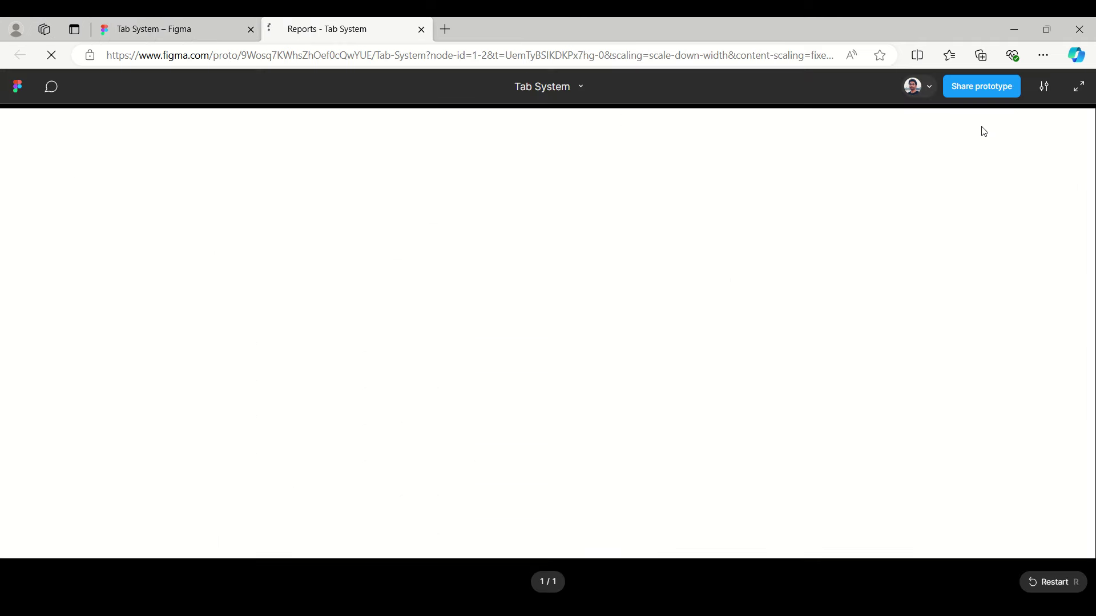
left_click(206, 37)
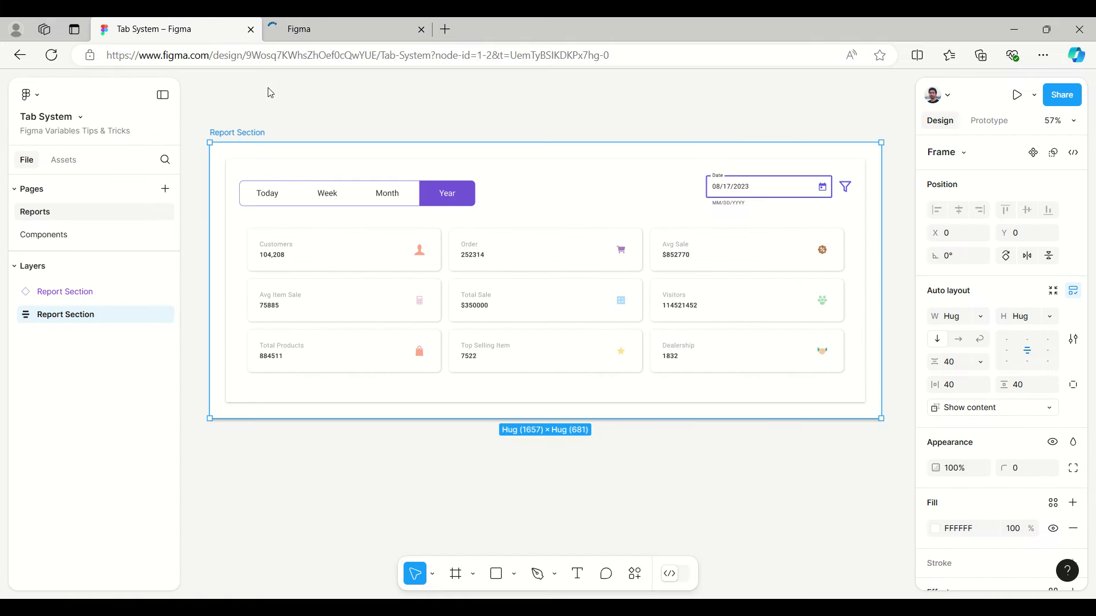
Nest the Report Section instance inside the Report Section frame in the layer hierarchy.
left_click(66, 292)
double_click(81, 324)
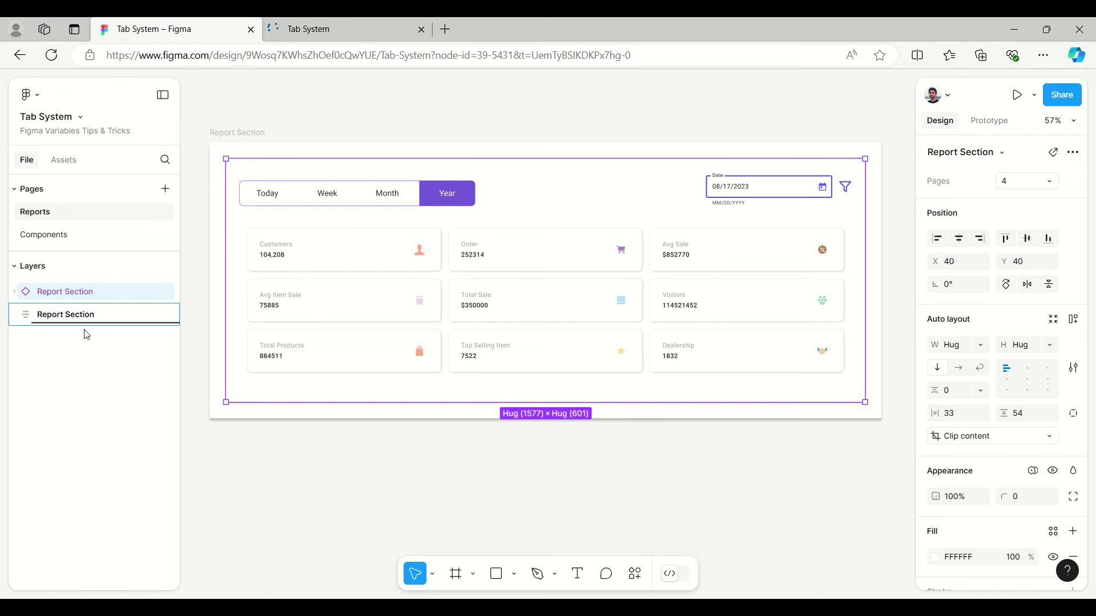
key("Return")
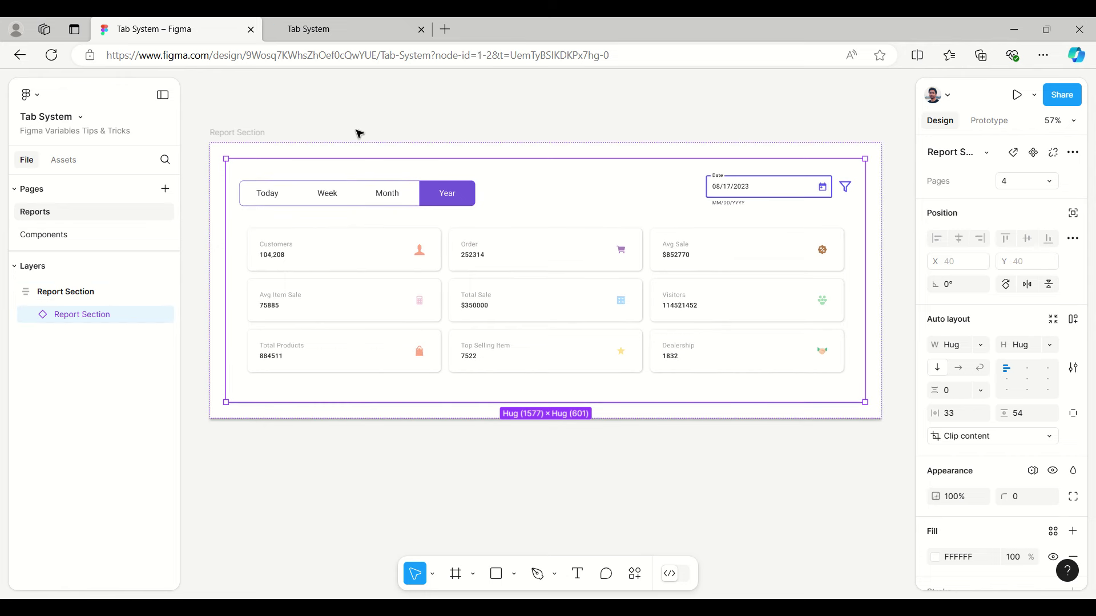
Present the Report Section frame as a prototype in its own tab and scale it to Fit width.
left_click(332, 151)
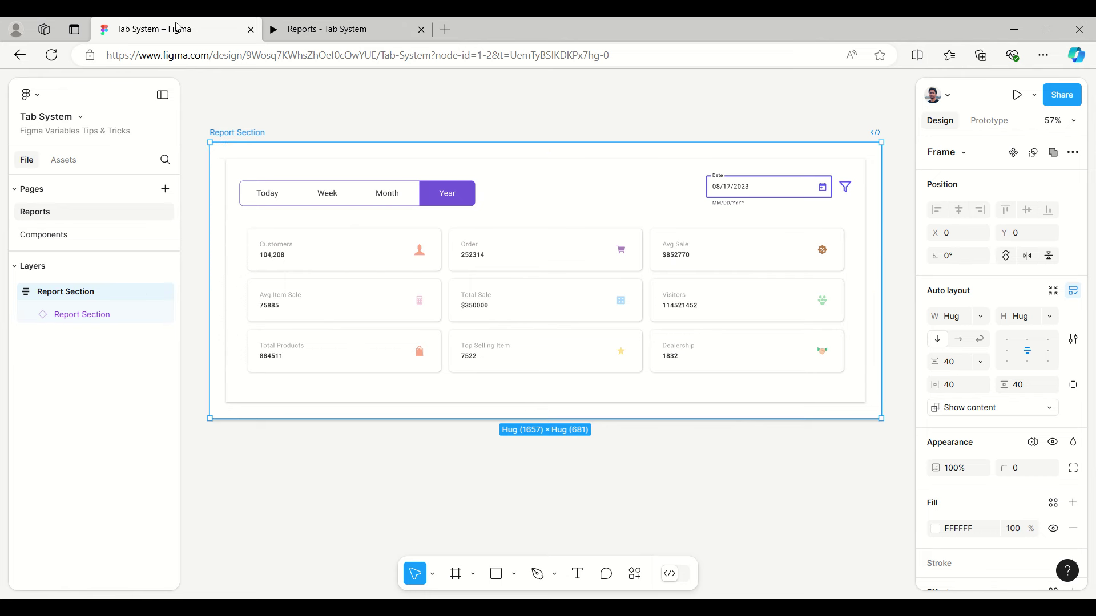
left_click(1038, 100)
key("ctrl+alt+Return")
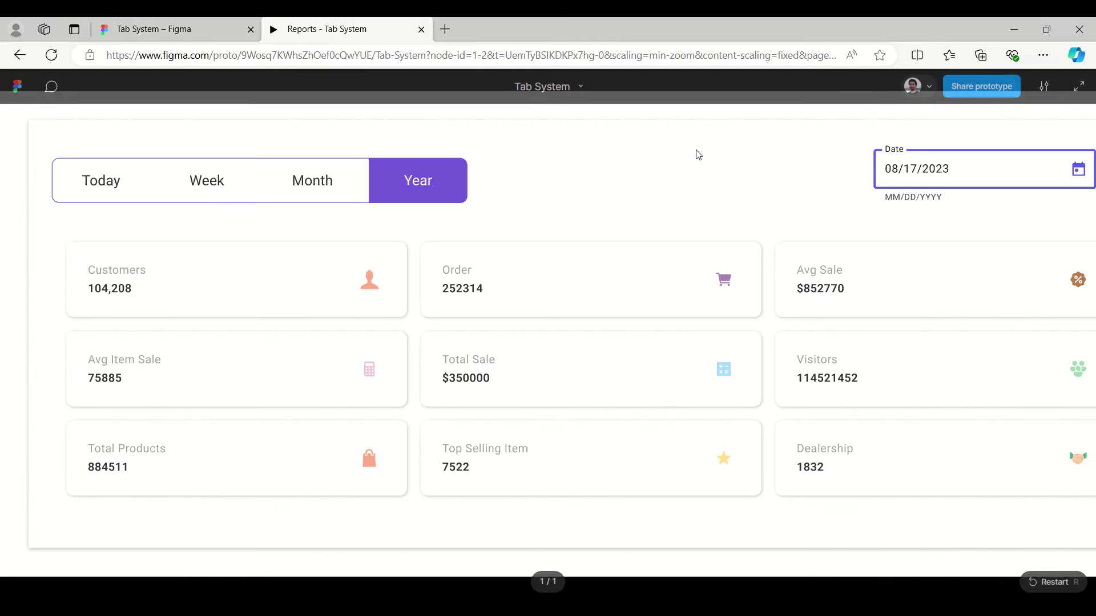
left_click(1046, 92)
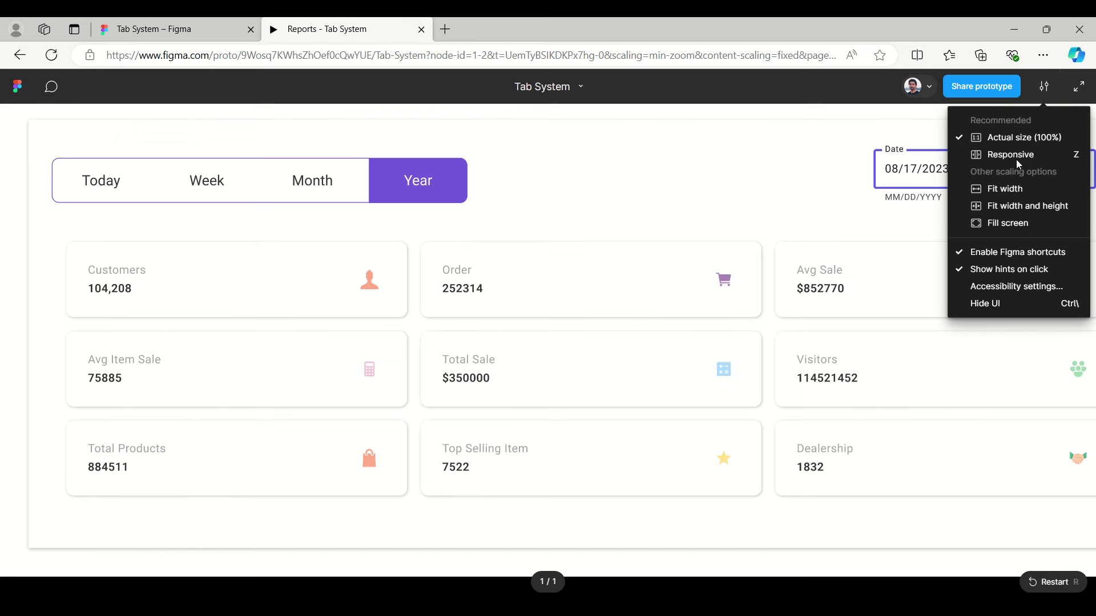
left_click(1013, 194)
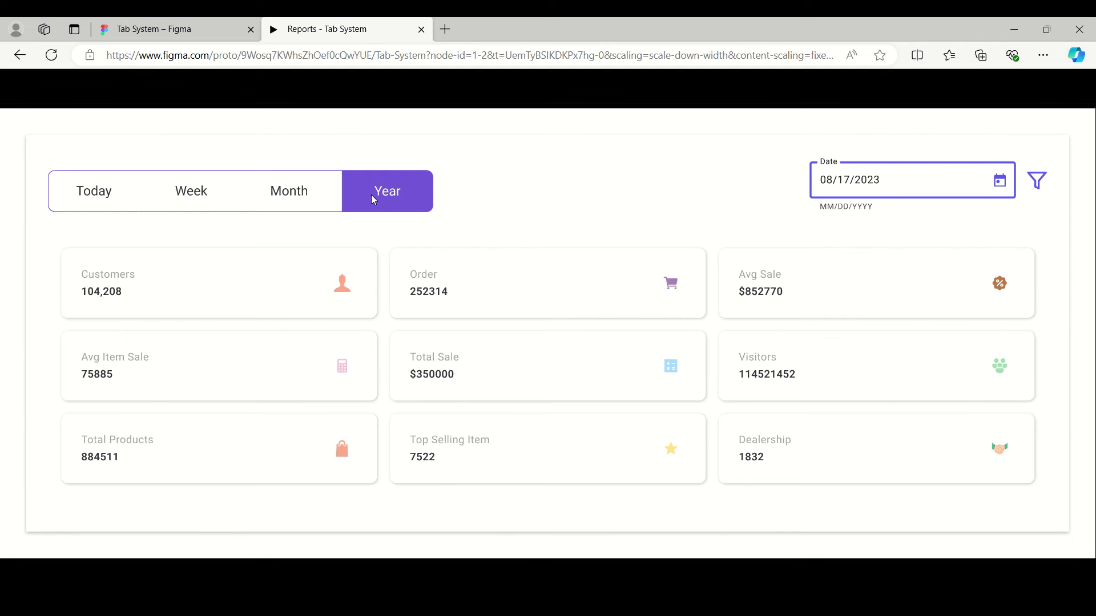
Test the Month, Week and Today tabs and the date field in the running prototype.
left_click(292, 203)
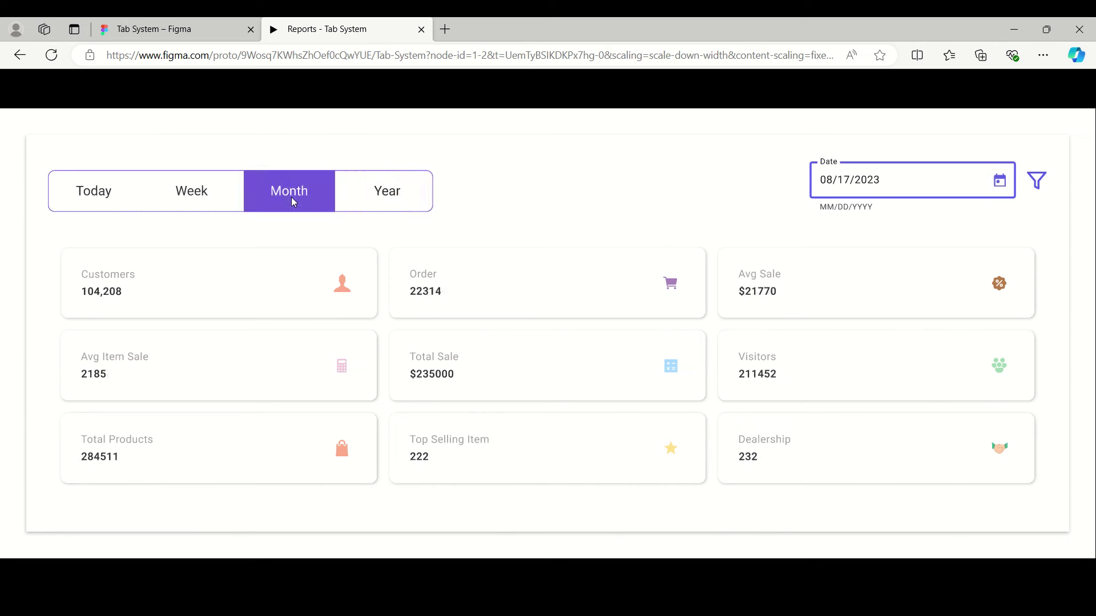
left_click(199, 207)
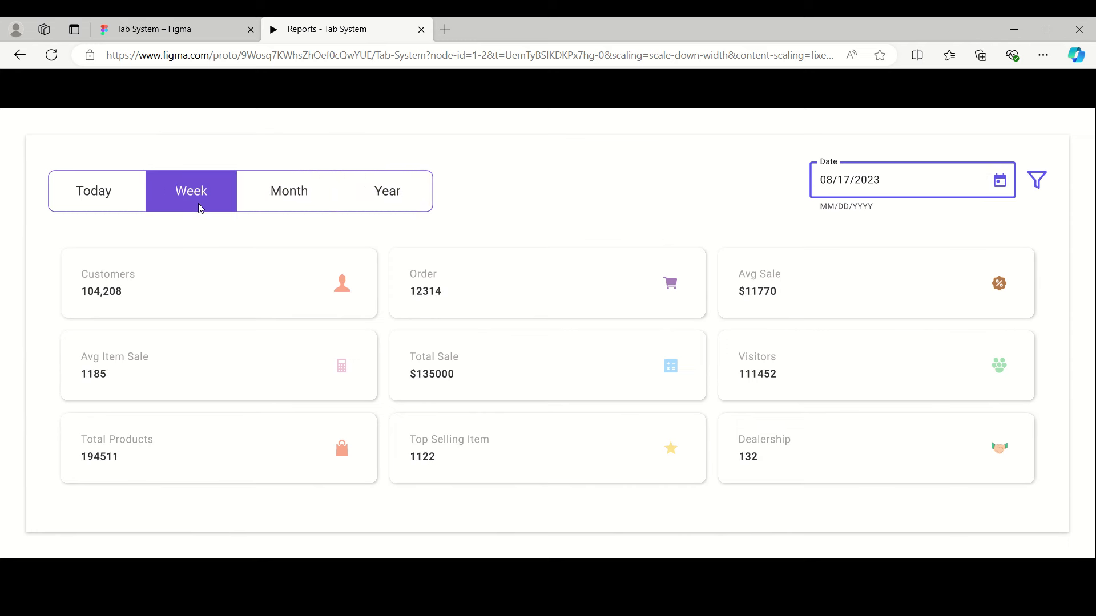
left_click(94, 200)
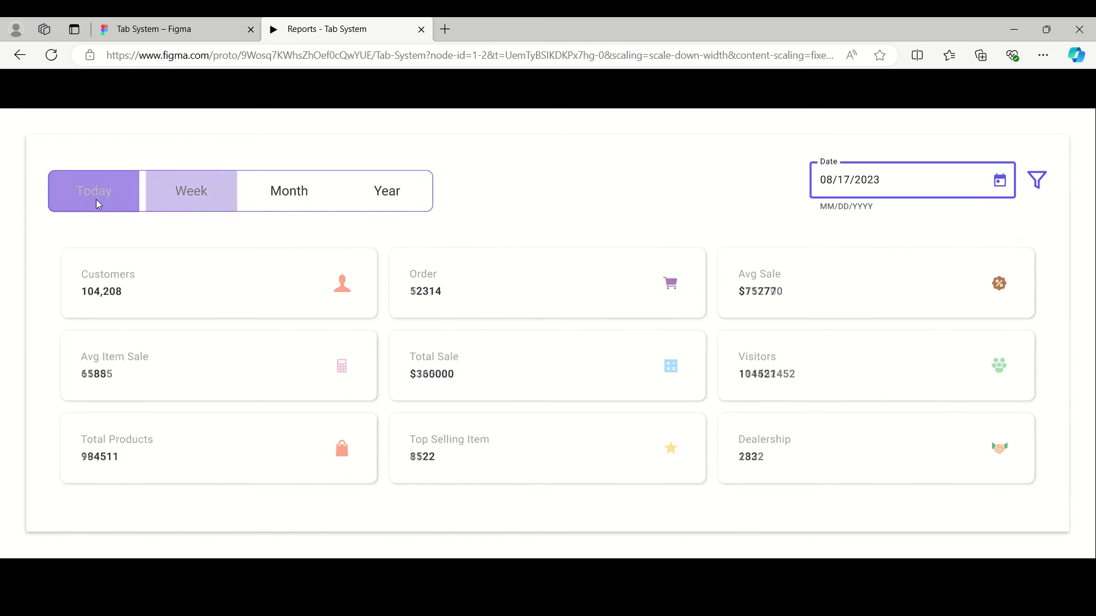
left_click(887, 179)
left_click(887, 179)
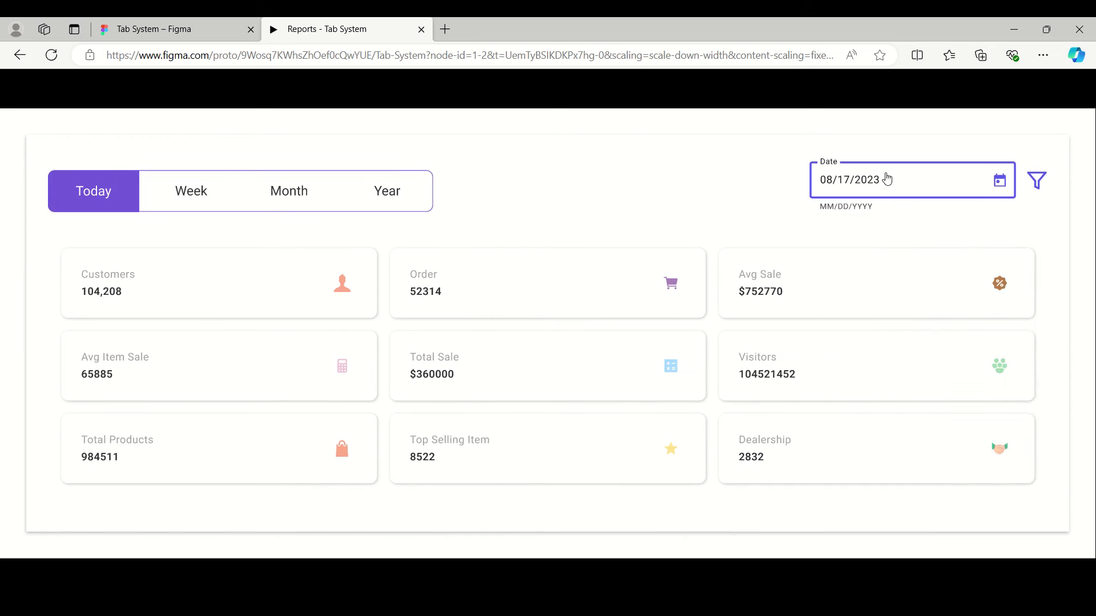
Back in the design file, preview the nested Report Section instance with Pages set to 1, 2 and 3, and restore it to 4.
left_click(182, 34)
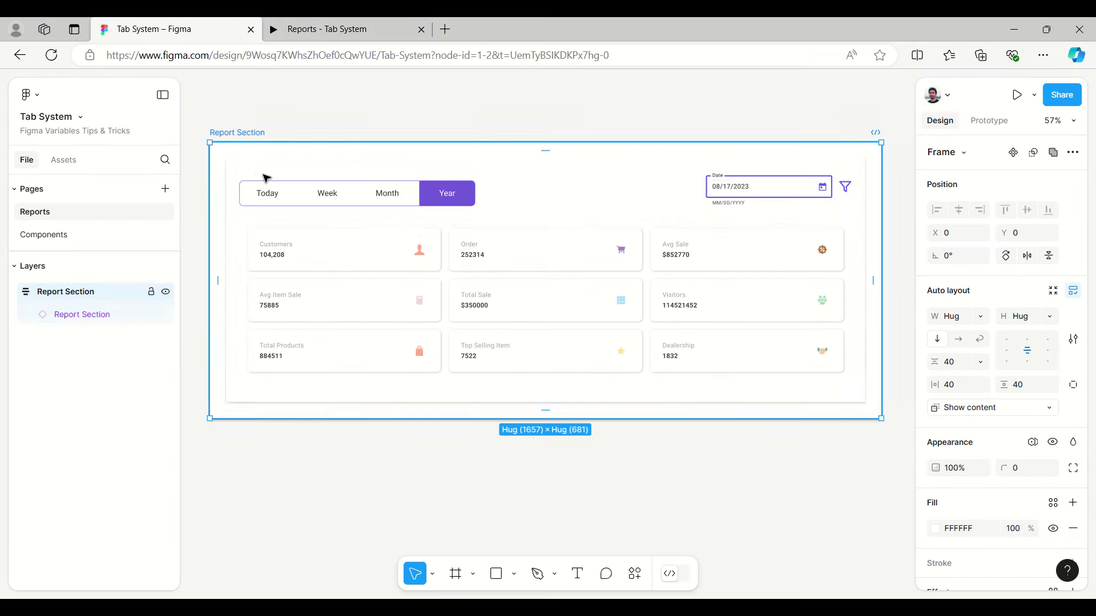
left_click(423, 239)
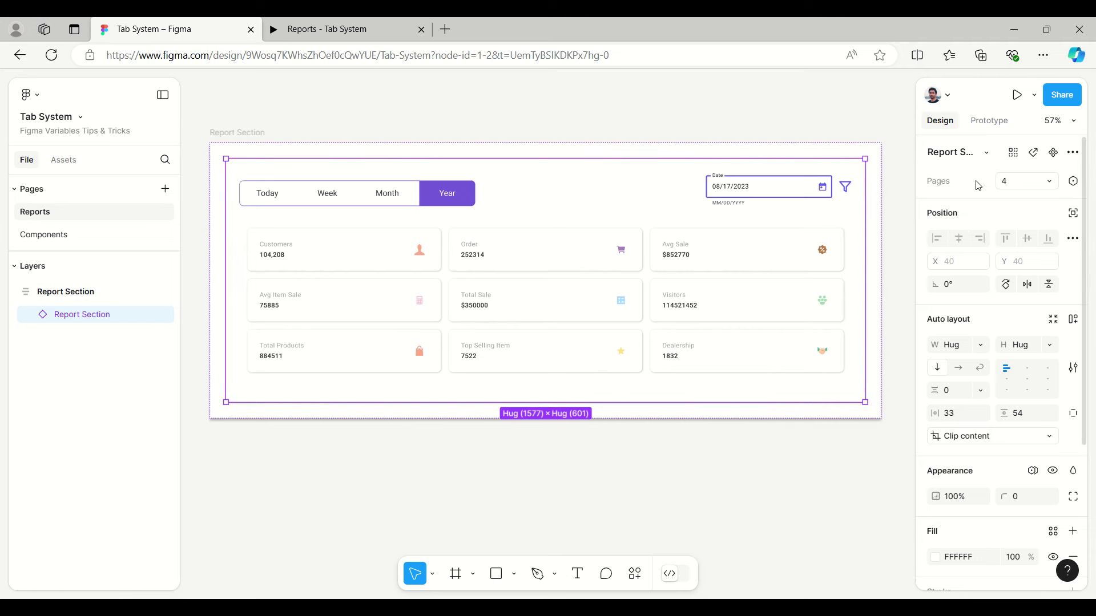
left_click(1053, 183)
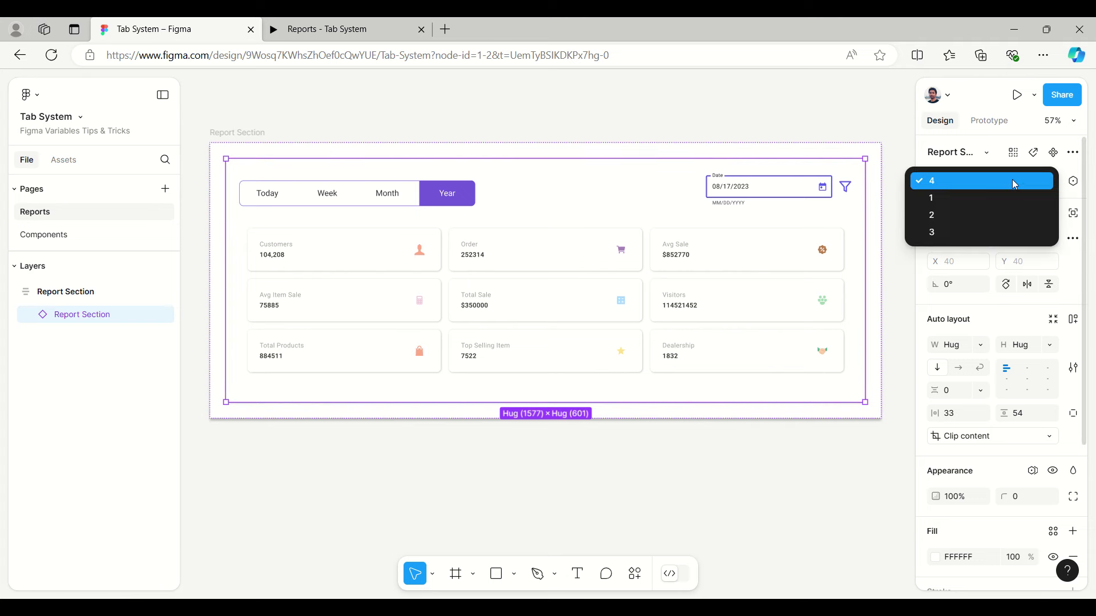
left_click(979, 198)
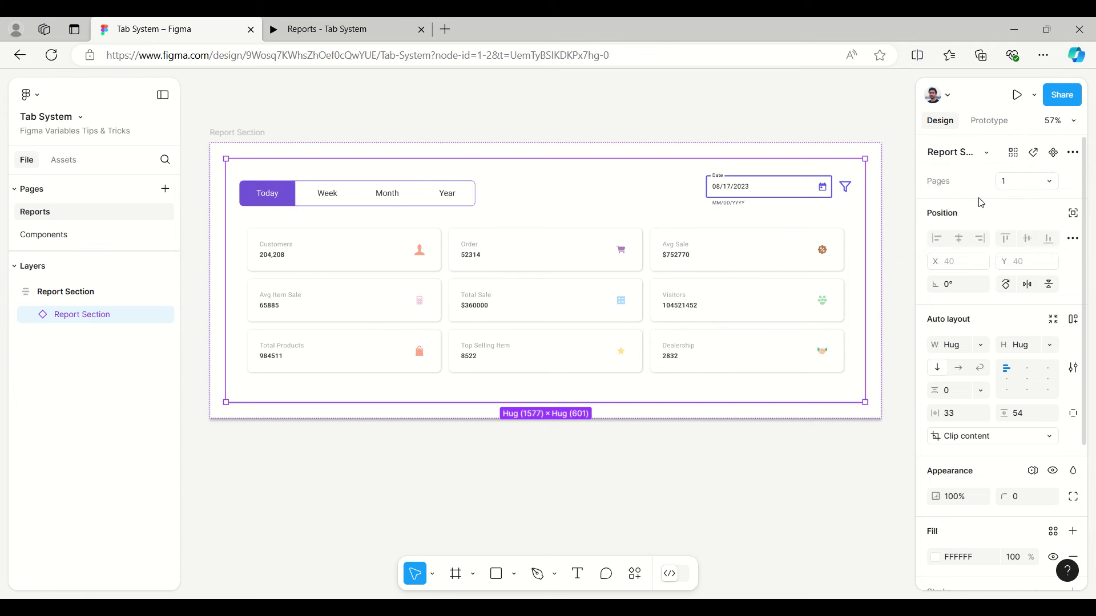
left_click(1040, 181)
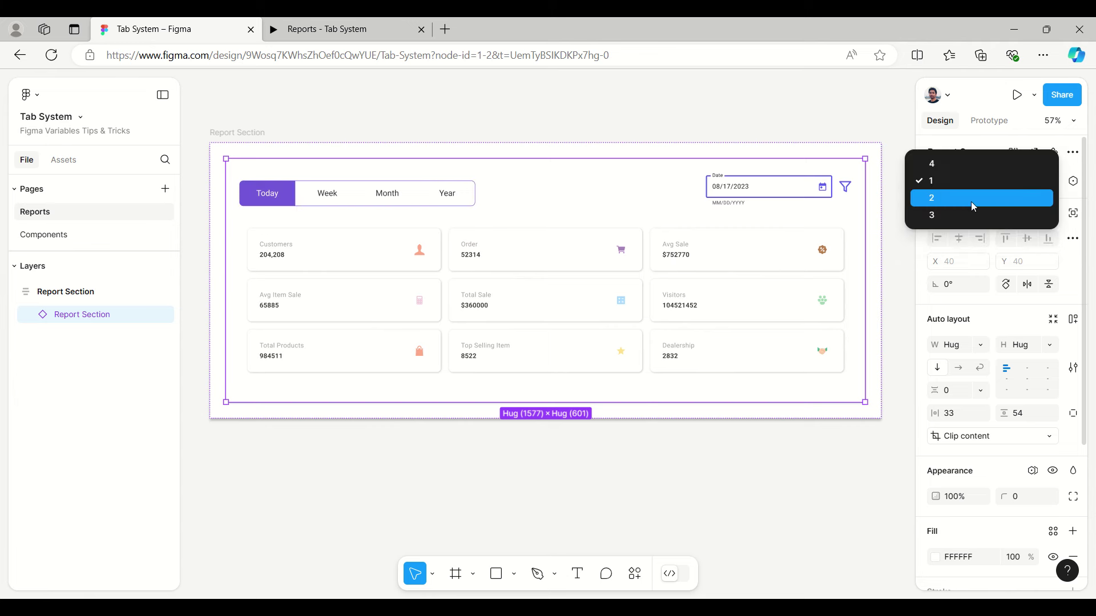
left_click(972, 203)
left_click(1040, 182)
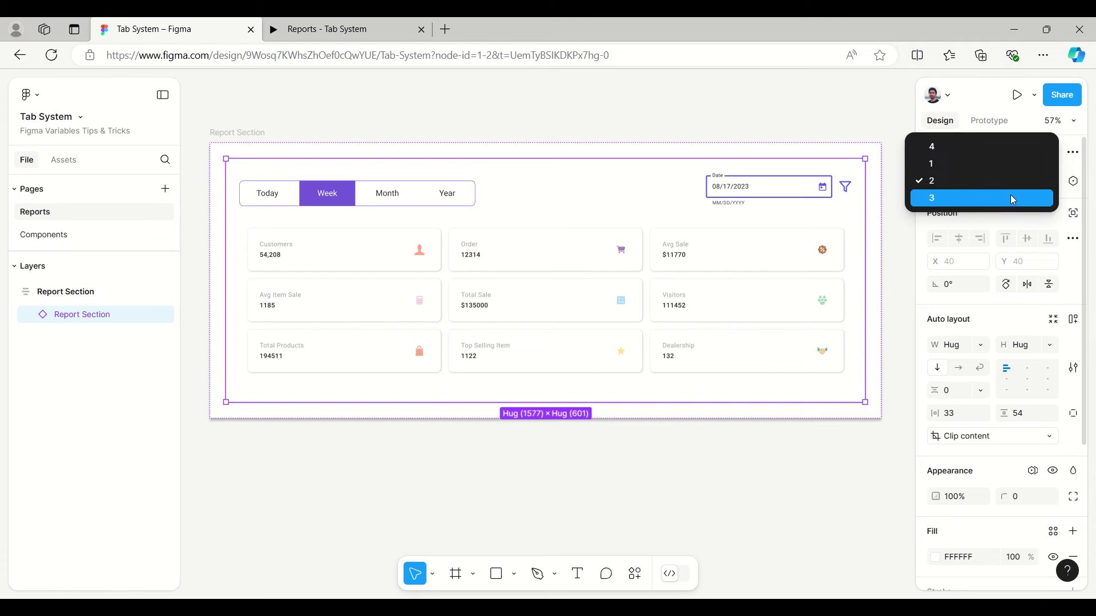
left_click(1010, 197)
left_click(1036, 178)
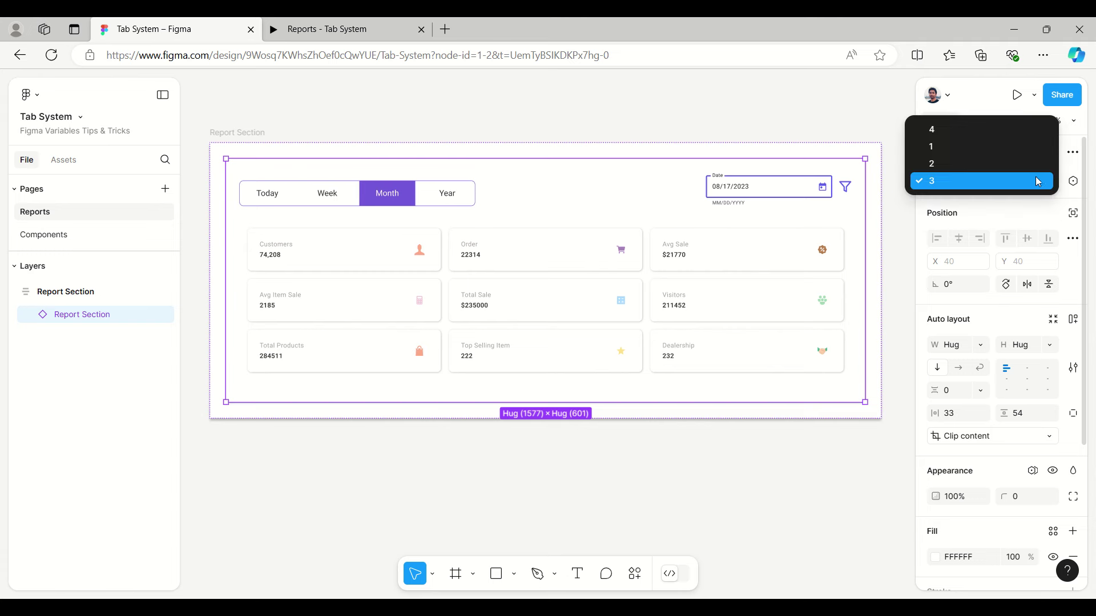
left_click(991, 129)
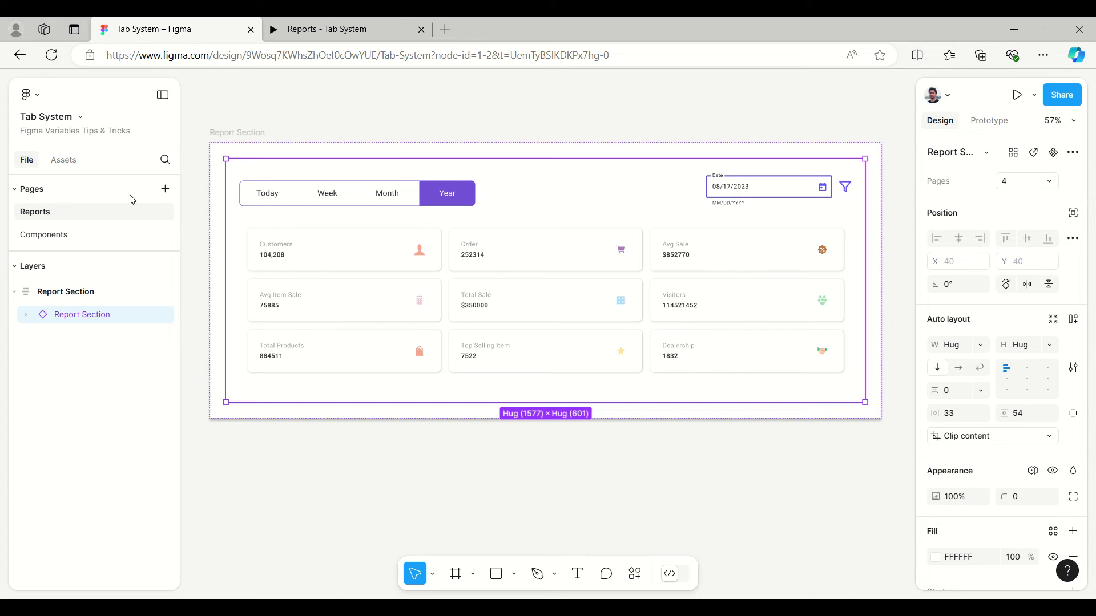
On the Components page, add a new Tab Menu variant based on Today_Active and set its Property 1 to 5.
left_click(63, 237)
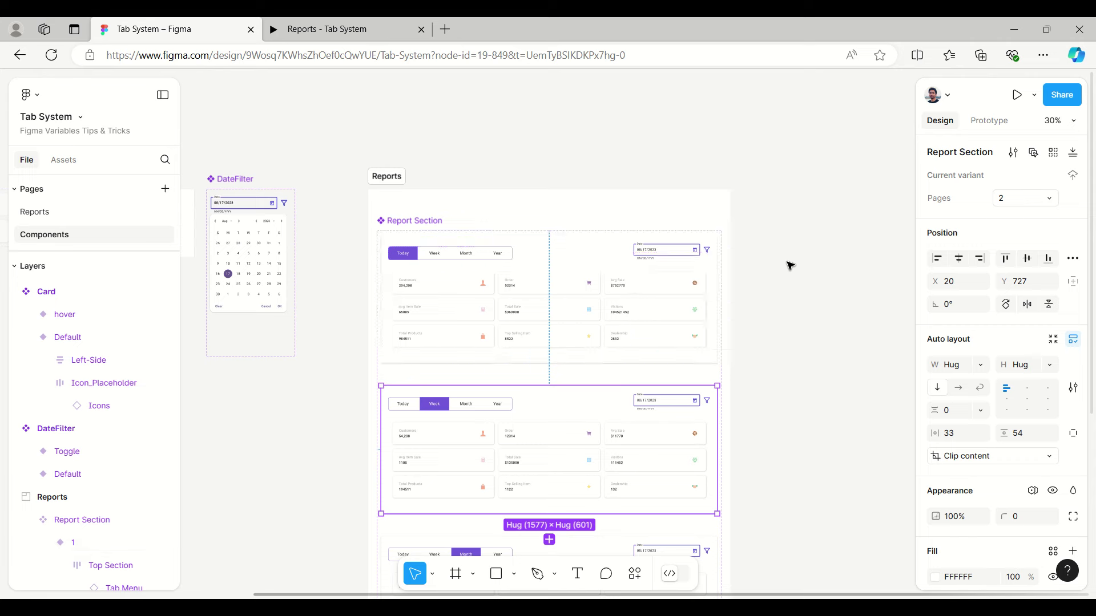
scroll(797, 263, "down", 5)
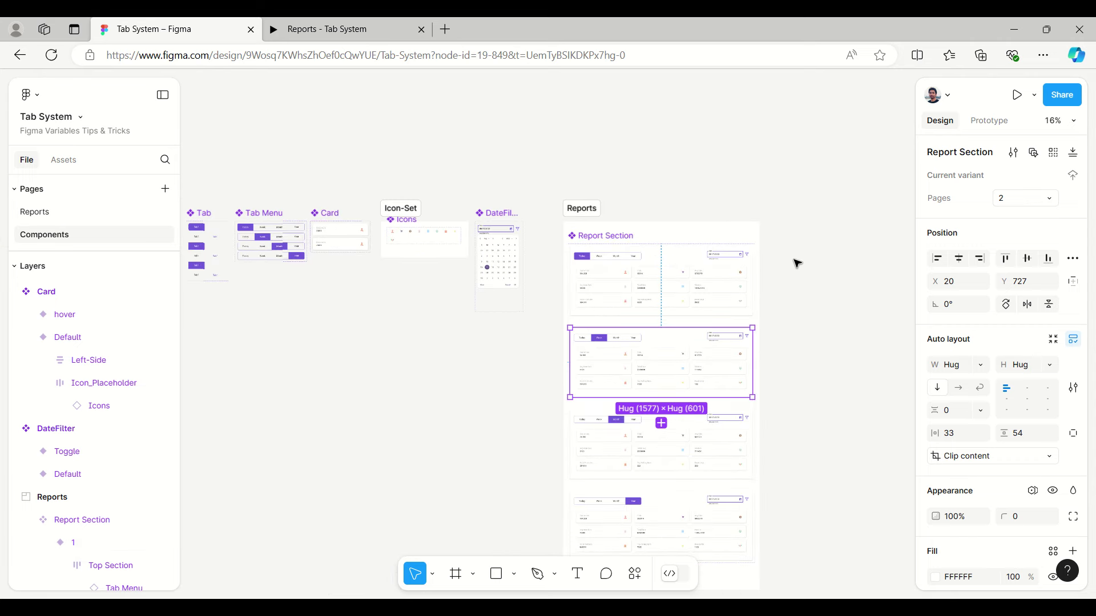
scroll(320, 225, "up", 7)
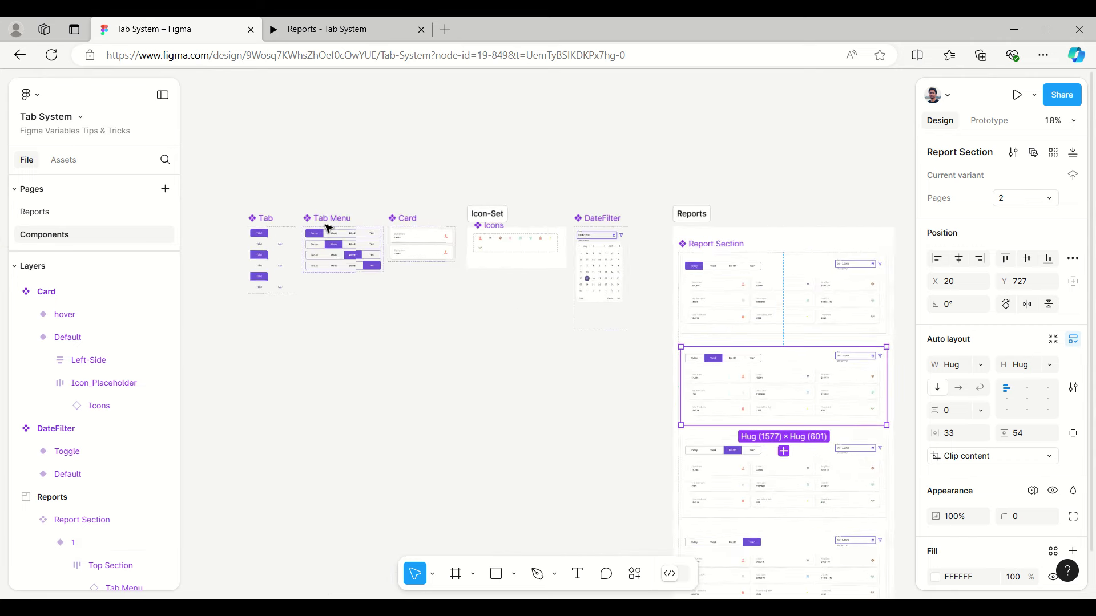
scroll(313, 219, "up", 2)
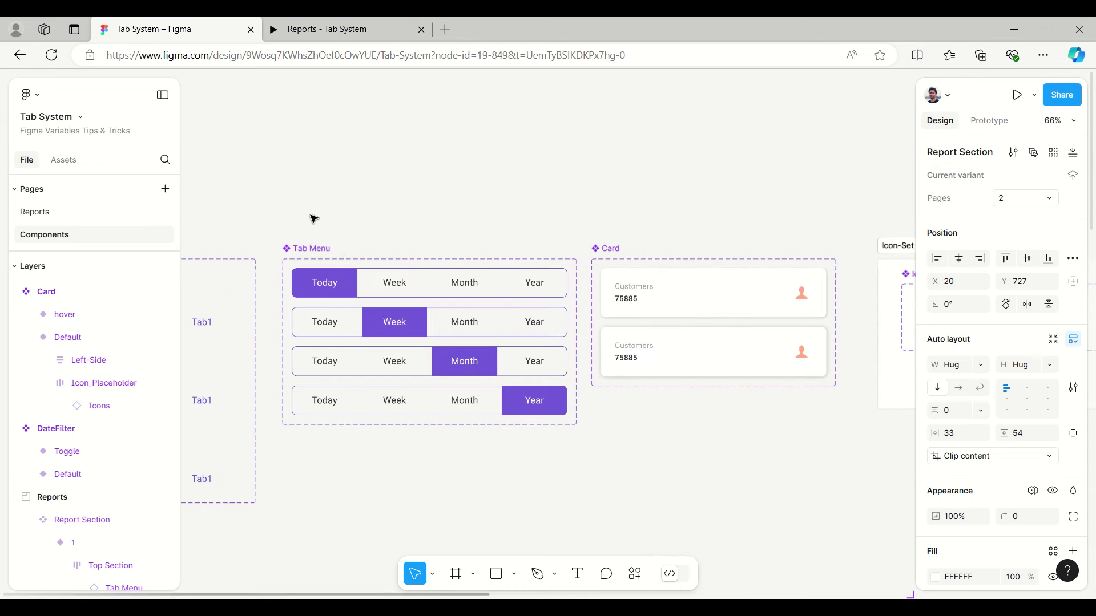
left_click(292, 248)
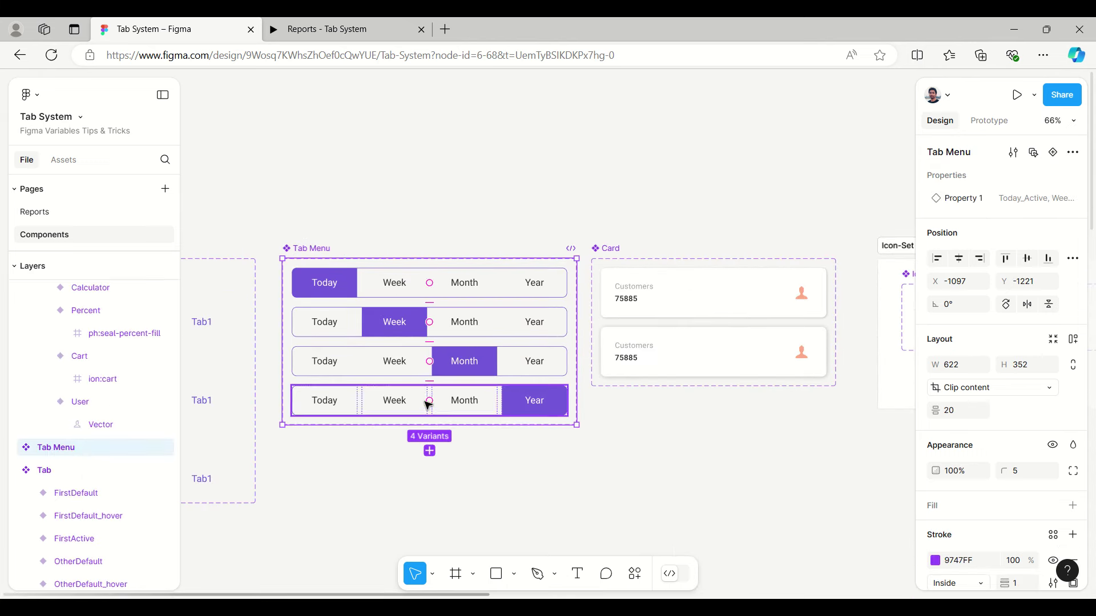
left_click(370, 278)
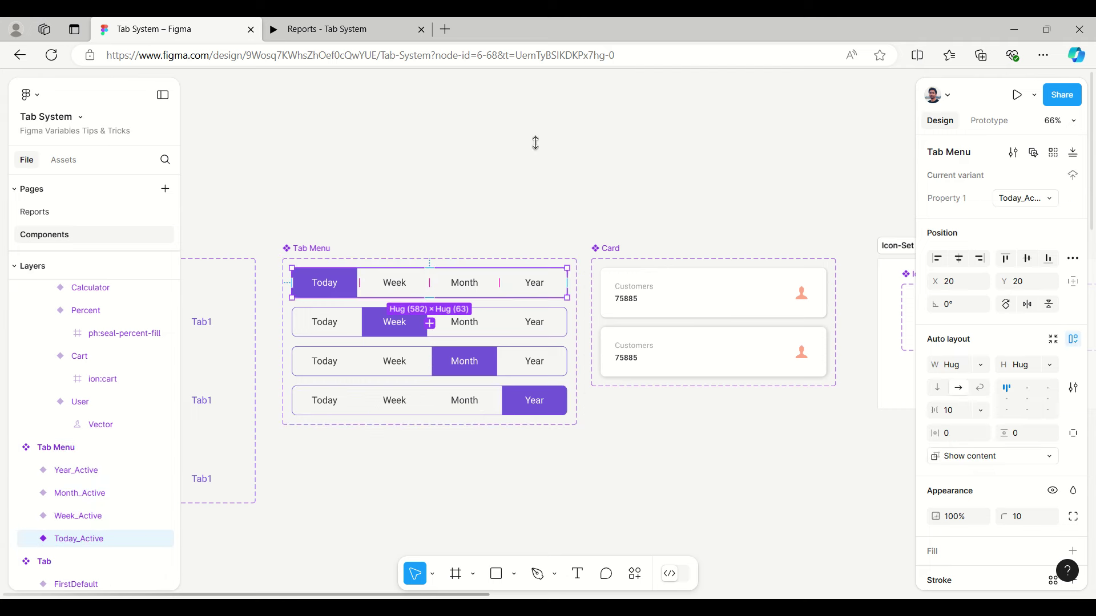
left_click(432, 324)
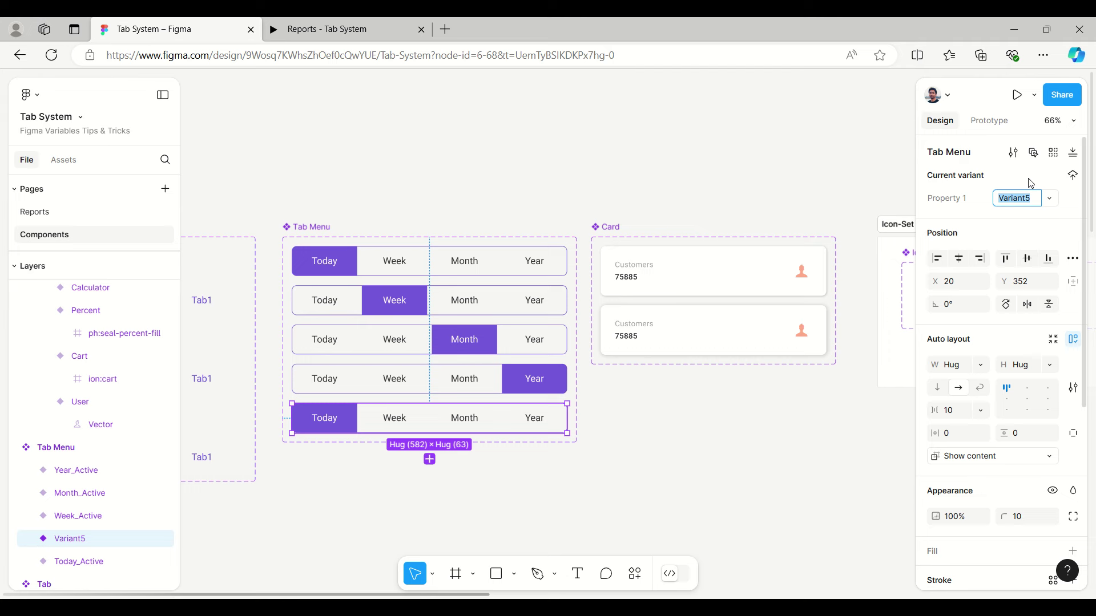
type("5")
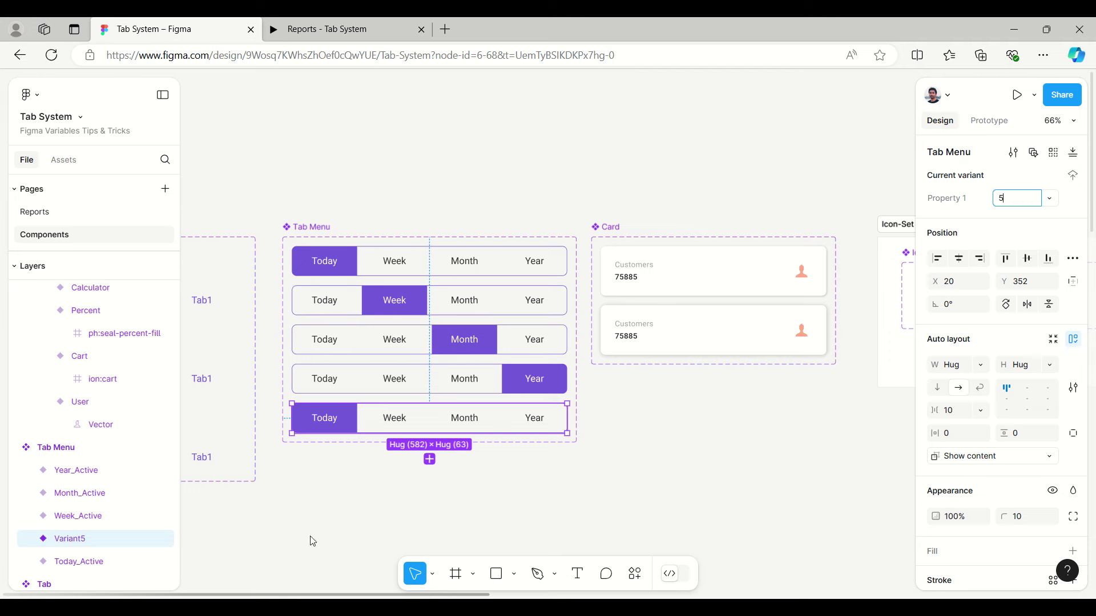
Set the Today tab in Tab Menu variant 5 to FirstDefault and select that variant's Year tab.
left_click(335, 418)
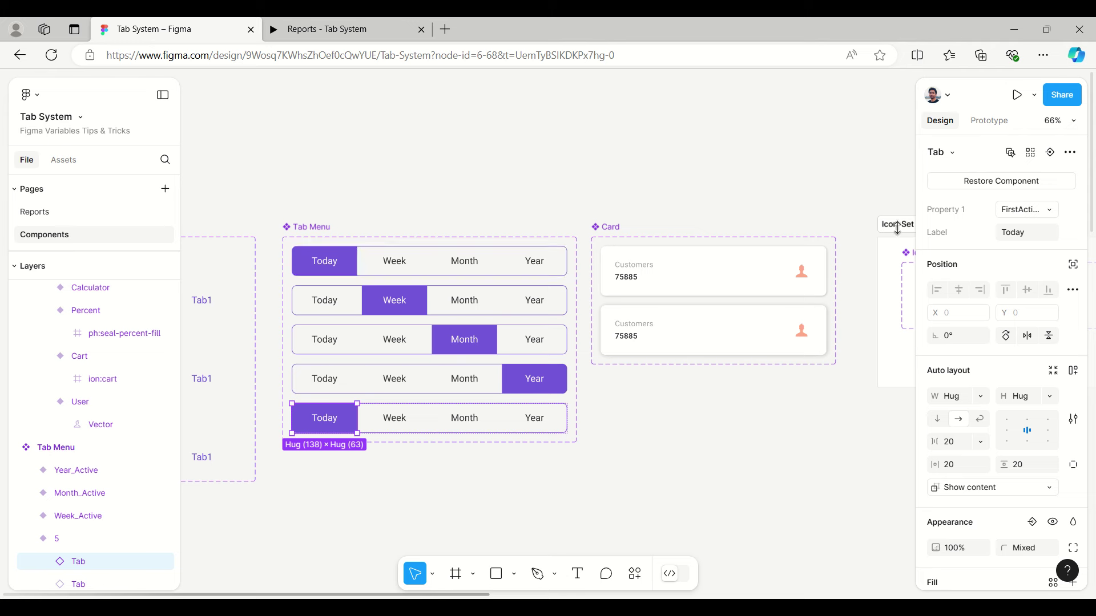
left_click(1050, 210)
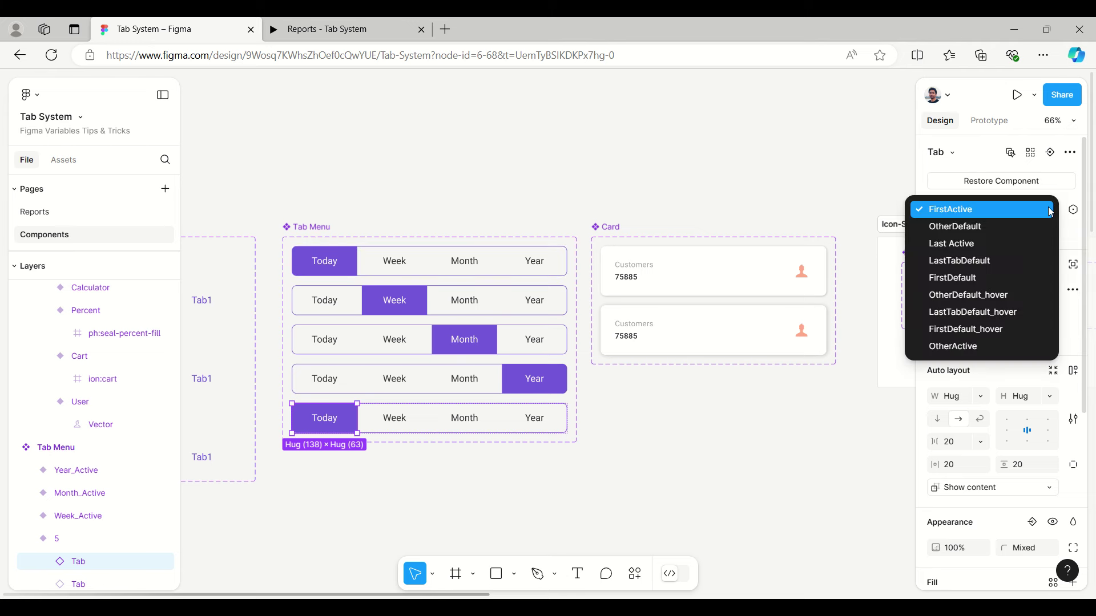
left_click(1001, 277)
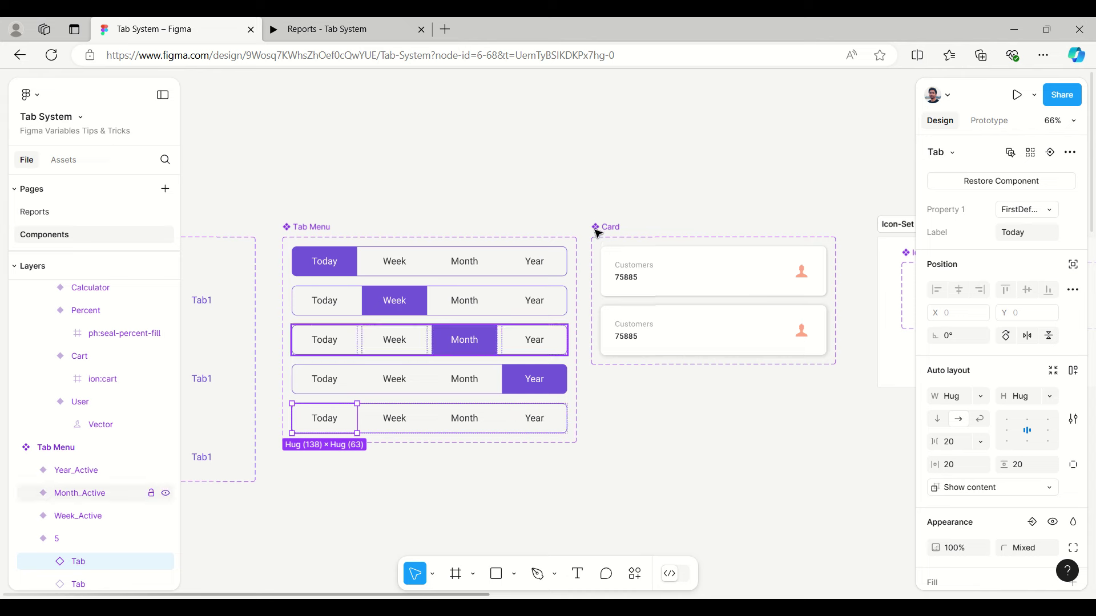
left_click(526, 427)
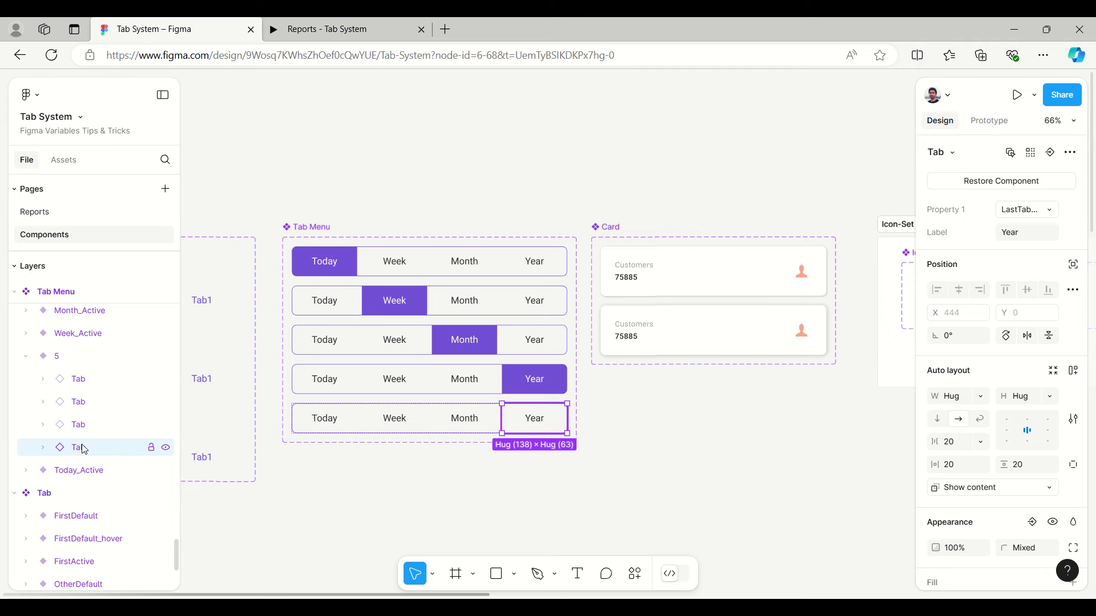
Duplicate the Year tab in Tab Menu variant 5 and widen the component set to 770, moving the Card set out of the way.
left_click_drag(85, 451, 84, 461)
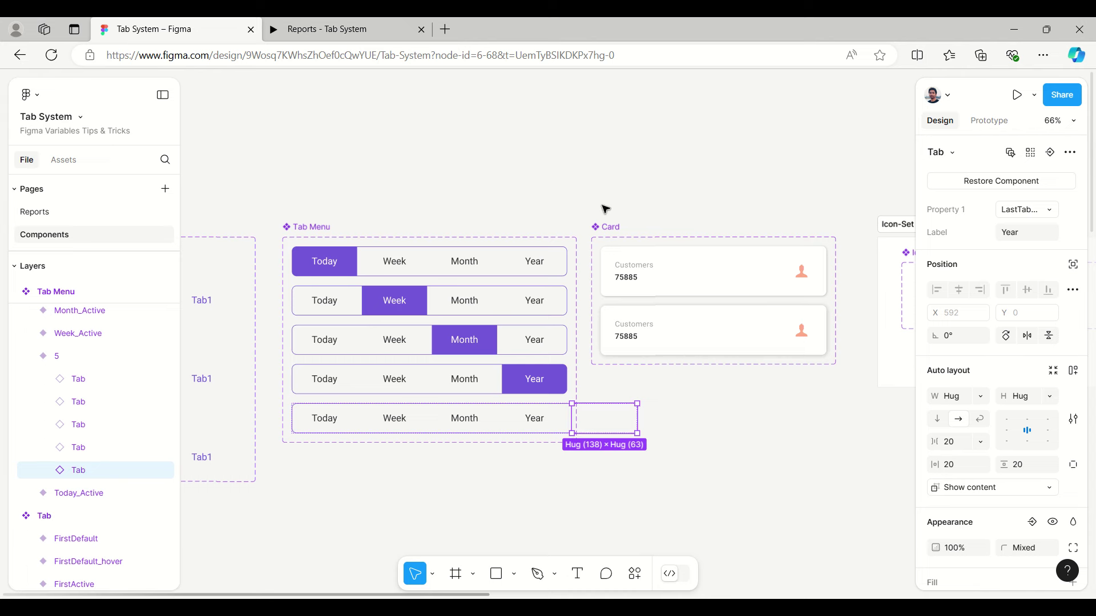
left_click(610, 227)
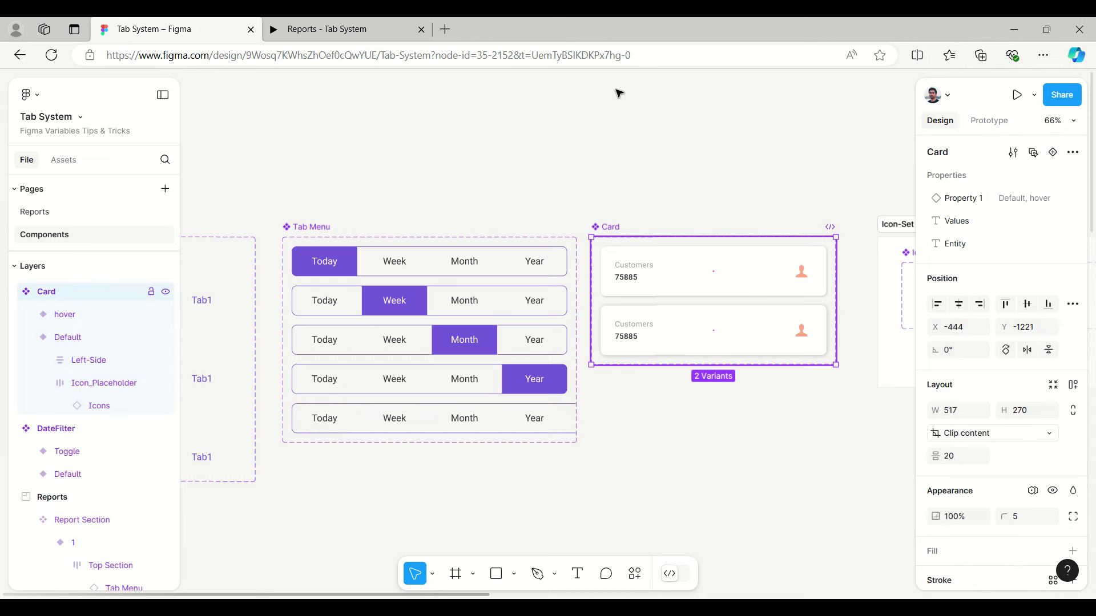
left_click_drag(619, 93, 615, 87)
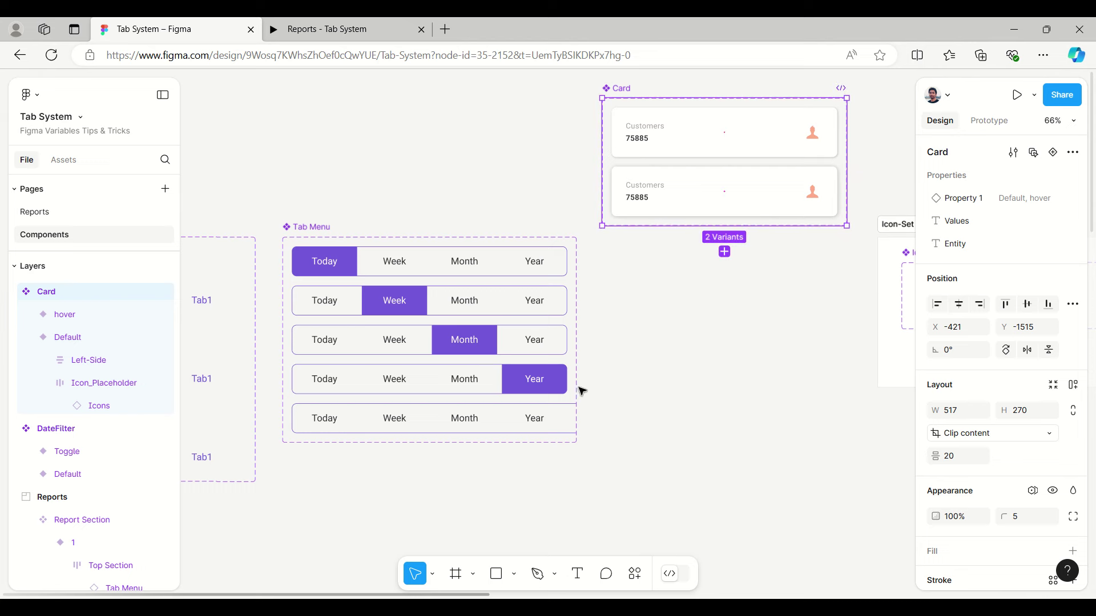
left_click(334, 232)
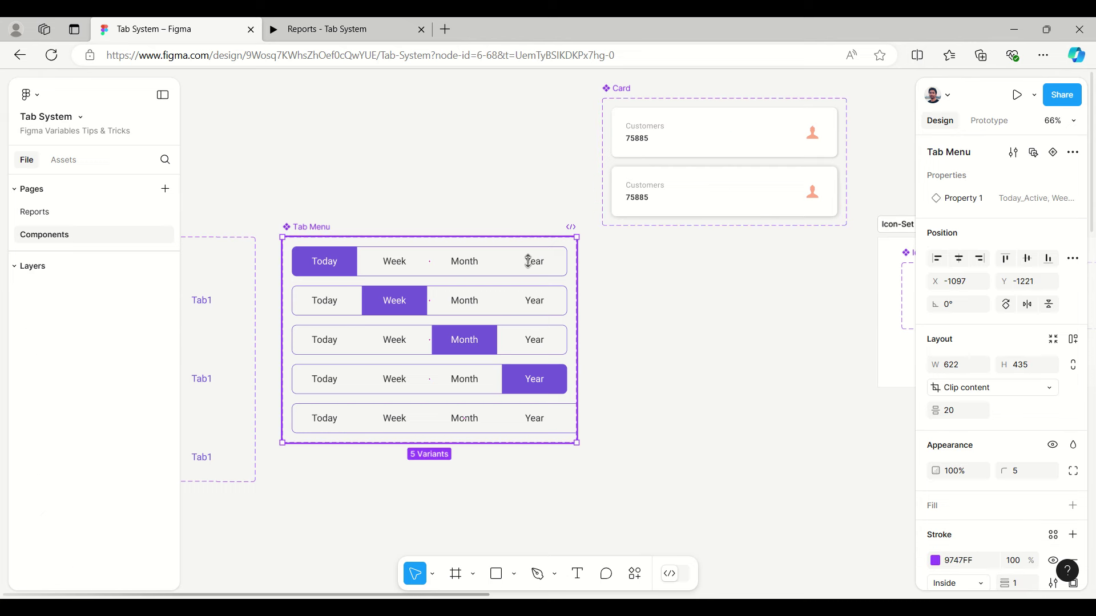
left_click_drag(580, 338, 649, 338)
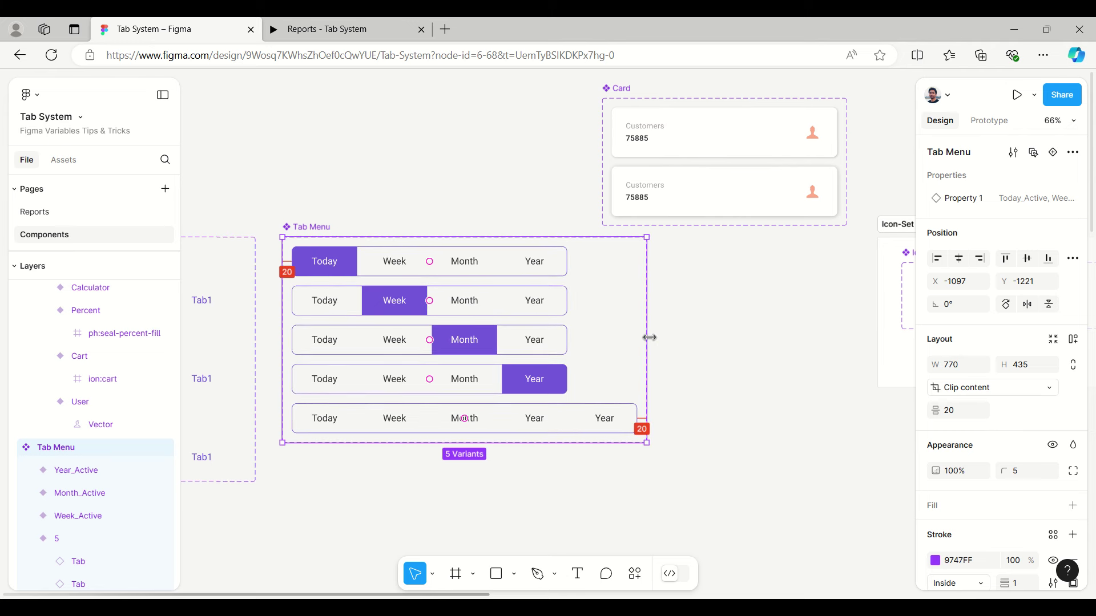
Set the fifth tab in Tab Menu variant 5 to Last Active and change its label to All.
left_click(593, 425)
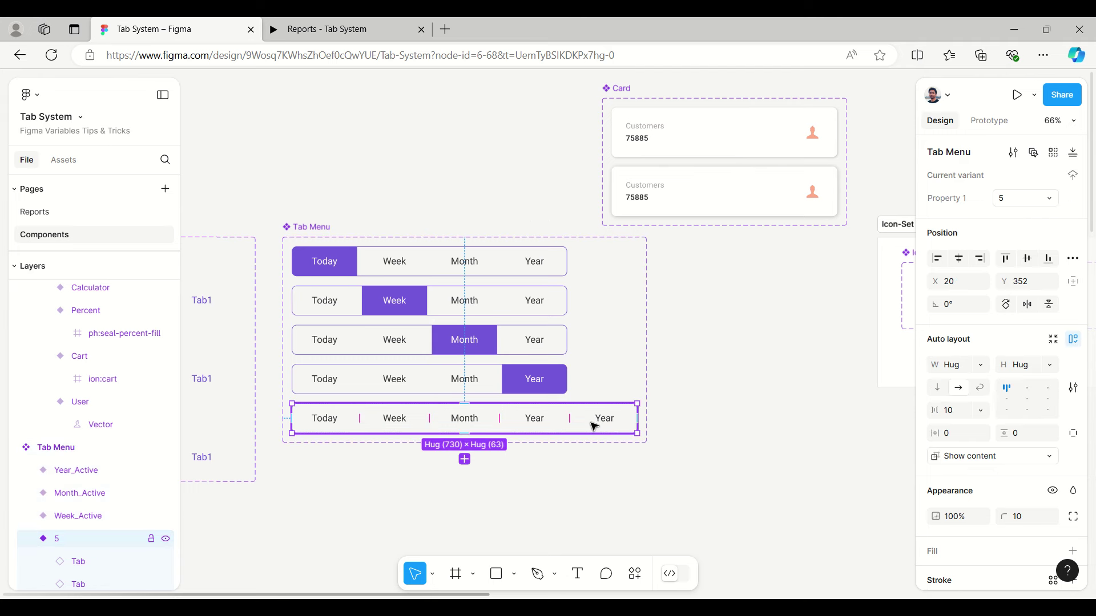
left_click(594, 425)
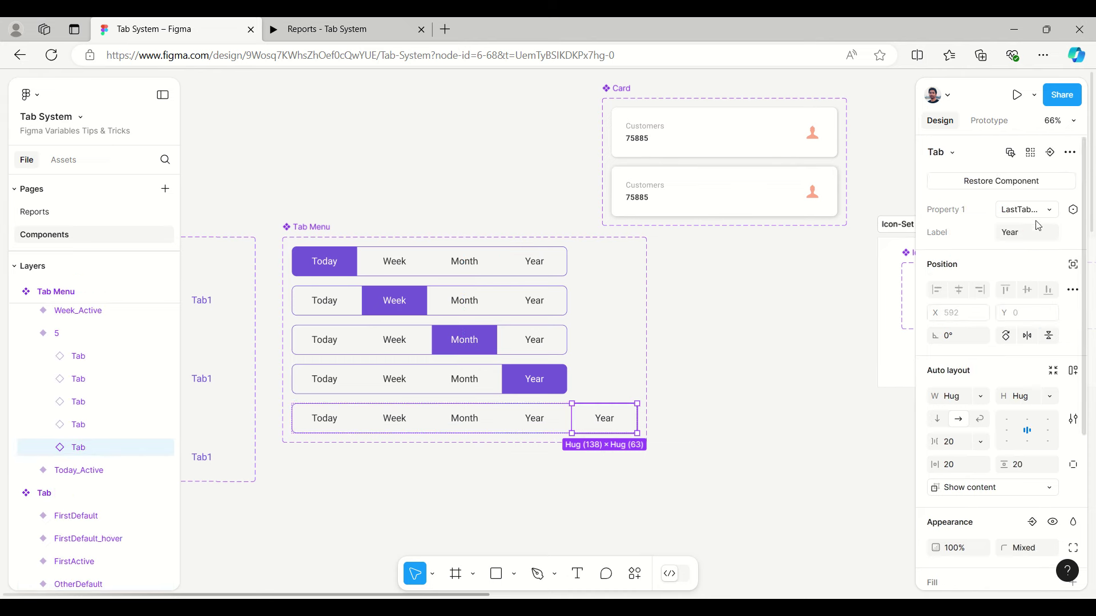
left_click(1047, 209)
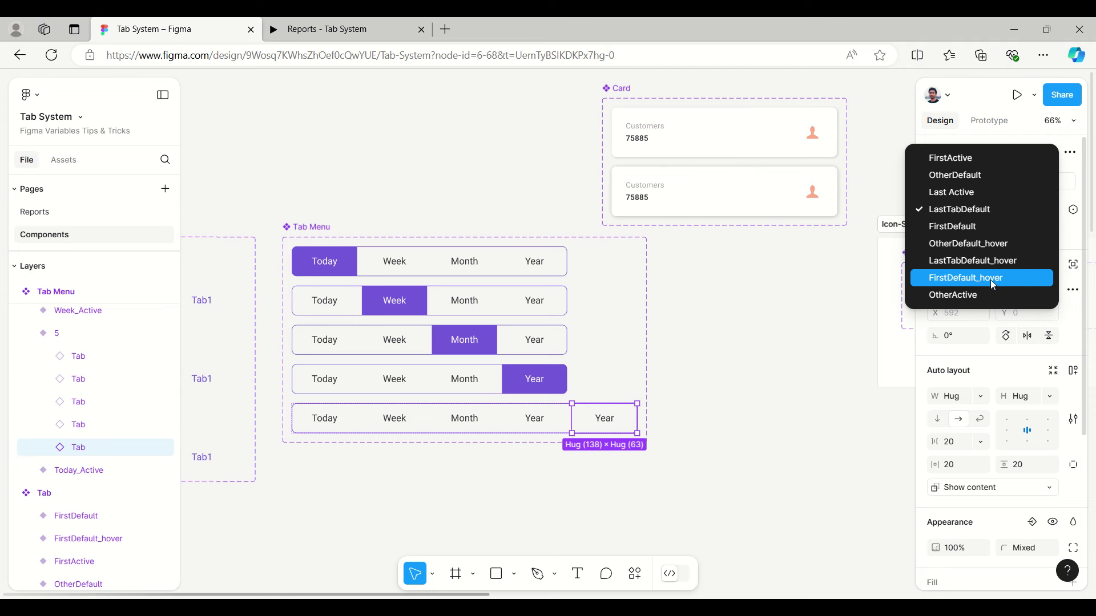
left_click(978, 192)
left_click(695, 470)
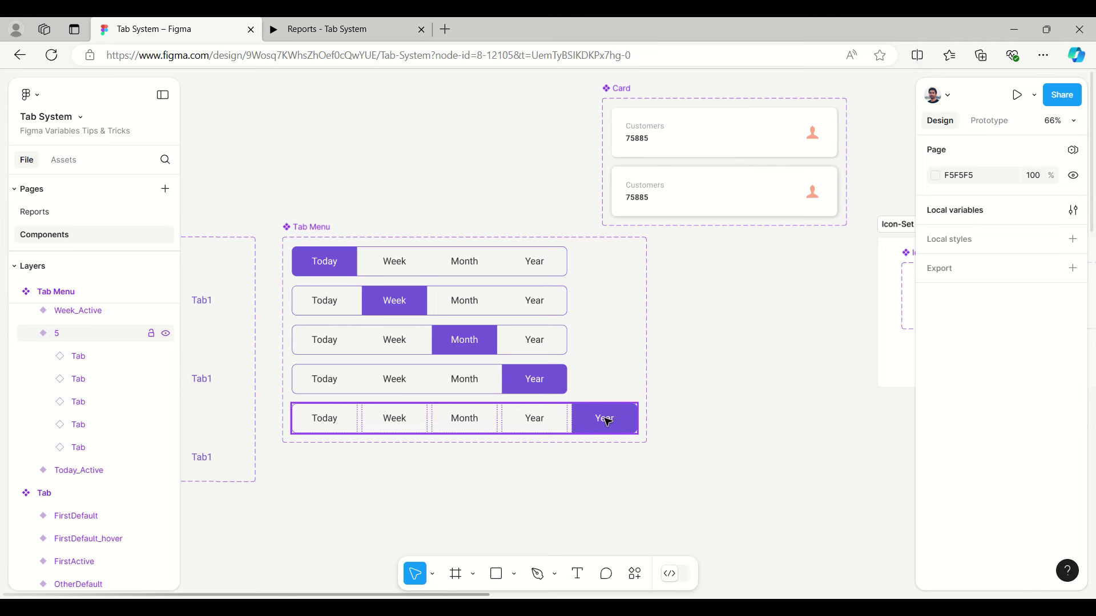
double_click(609, 422)
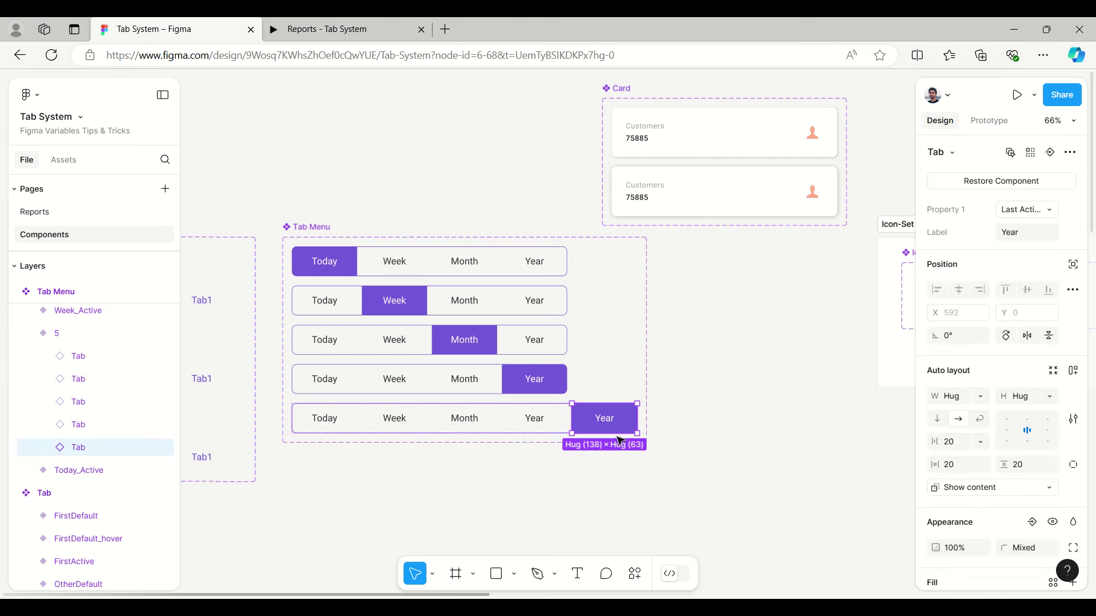
left_click(1022, 237)
type("All")
left_click(708, 421)
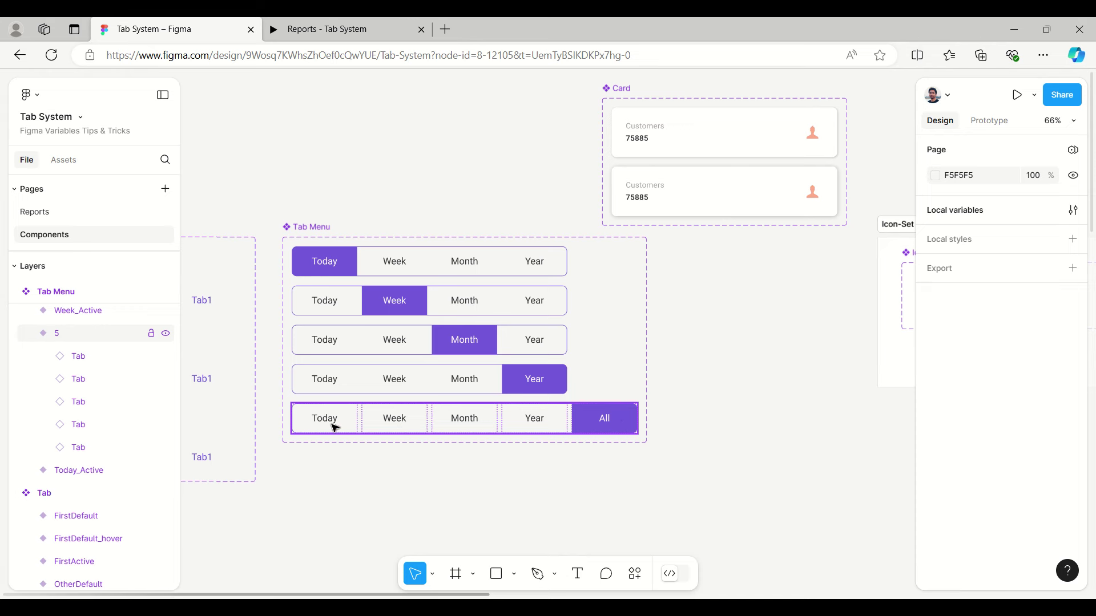
Switch the Tab Menu instance in the first Report Section variant to Property 1 value 5.
scroll(313, 405, "down", 5)
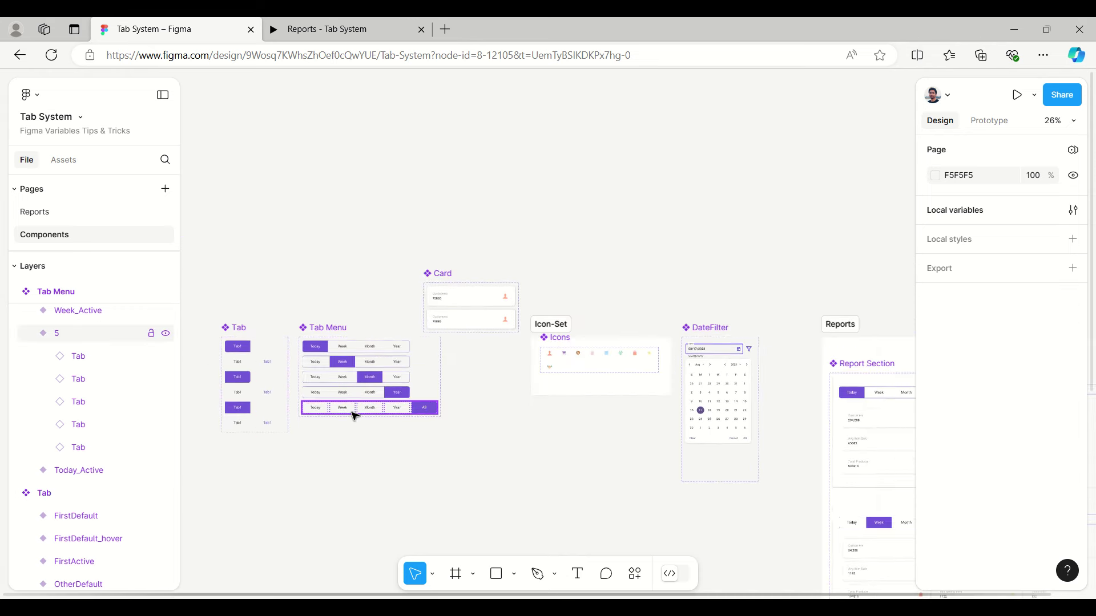
scroll(347, 401, "up", 2)
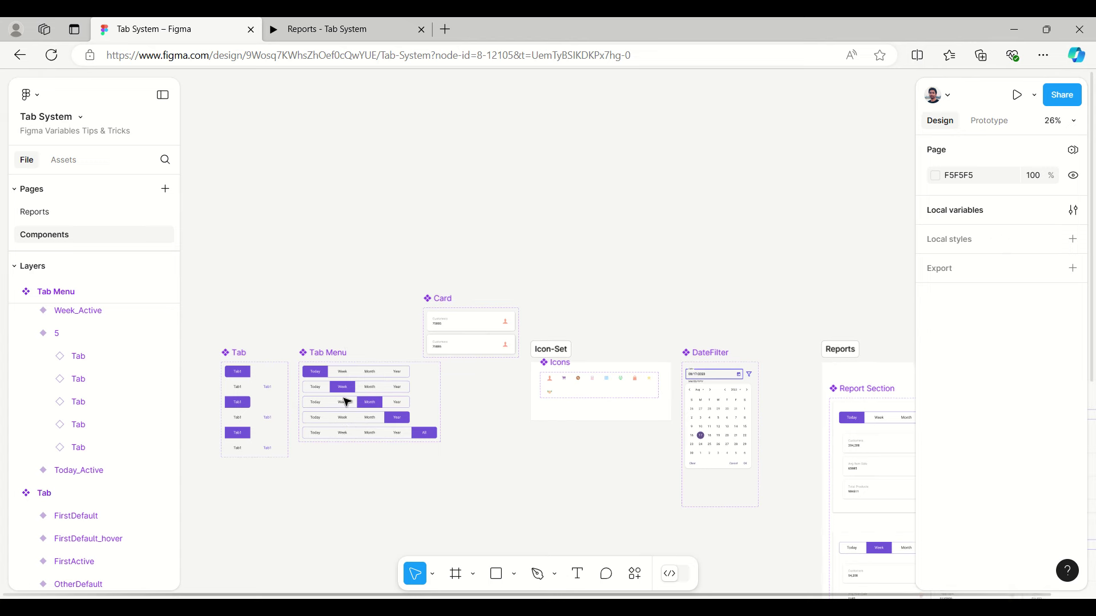
scroll(348, 400, "down", 3)
left_click(380, 383)
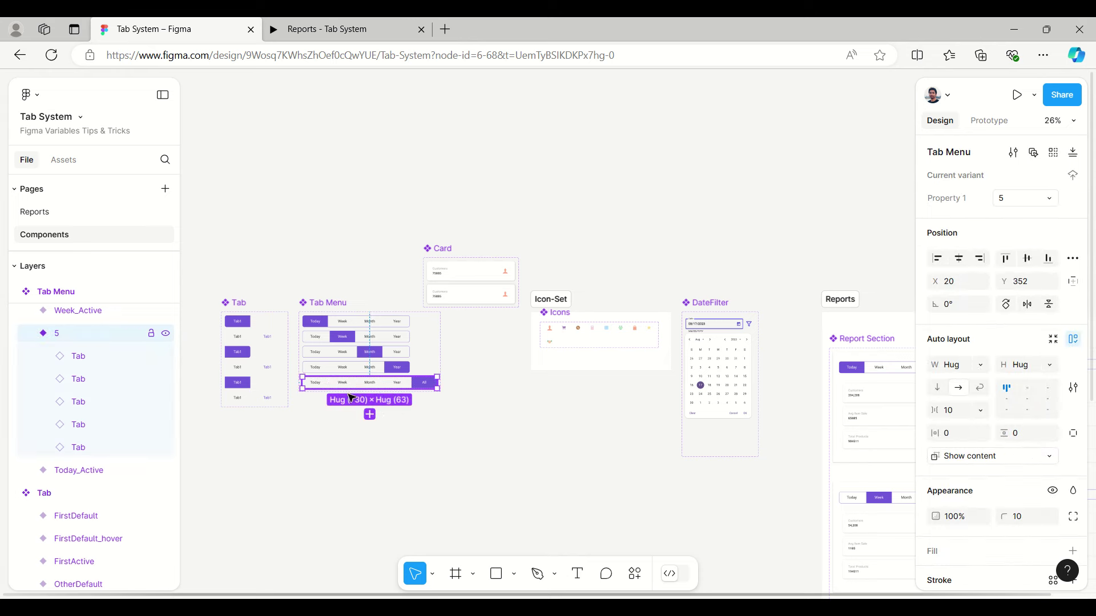
scroll(311, 431, "up", 3)
scroll(311, 431, "down", 5)
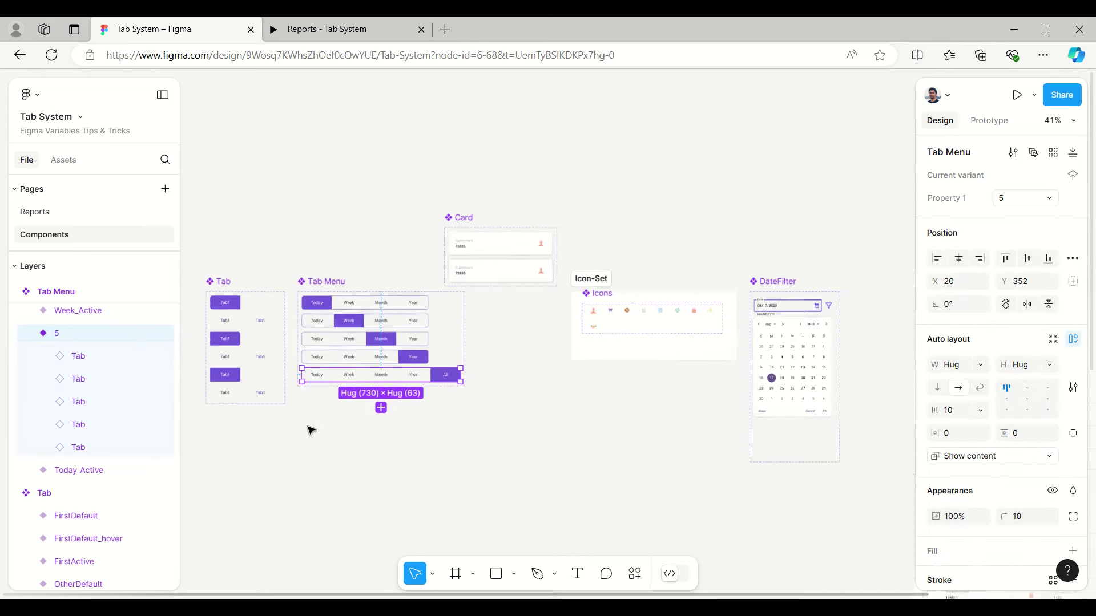
scroll(616, 408, "up", 7)
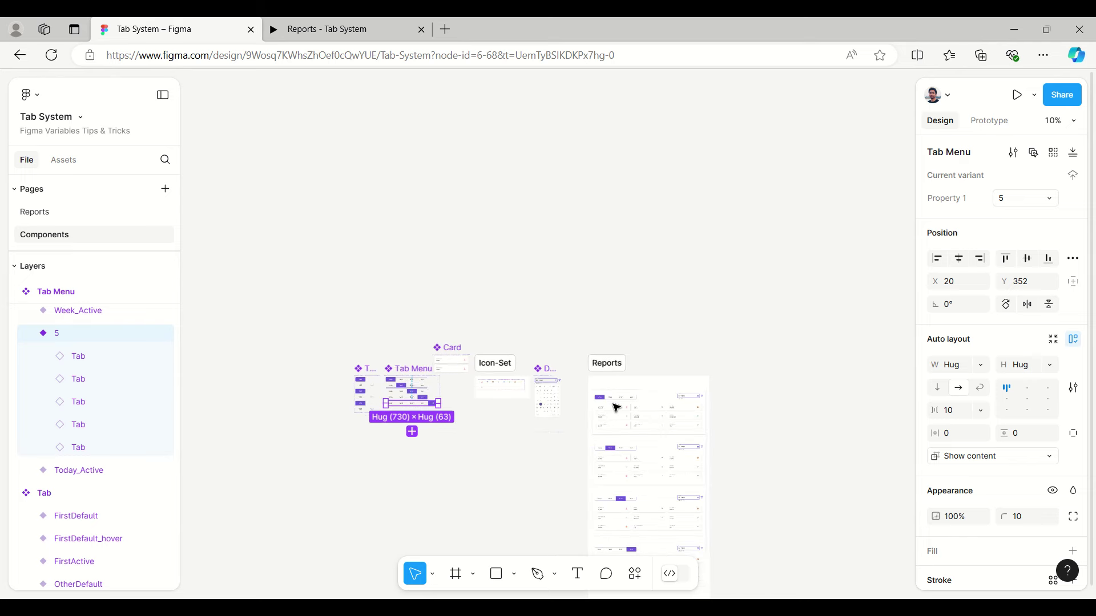
left_click(675, 166)
left_click_drag(707, 190, 418, 81)
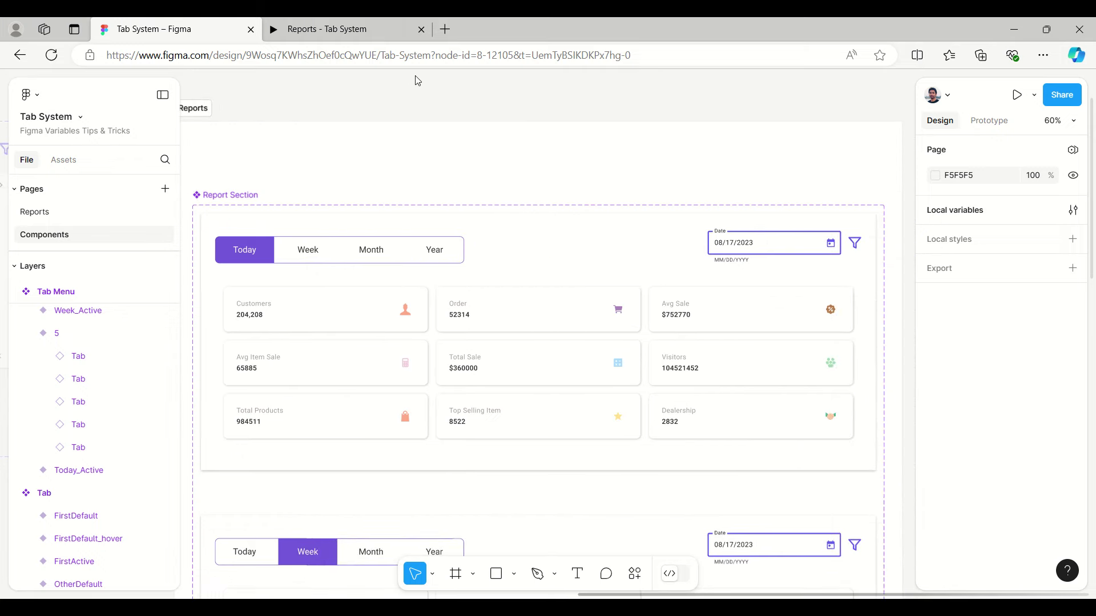
left_click(281, 251)
left_click(281, 252)
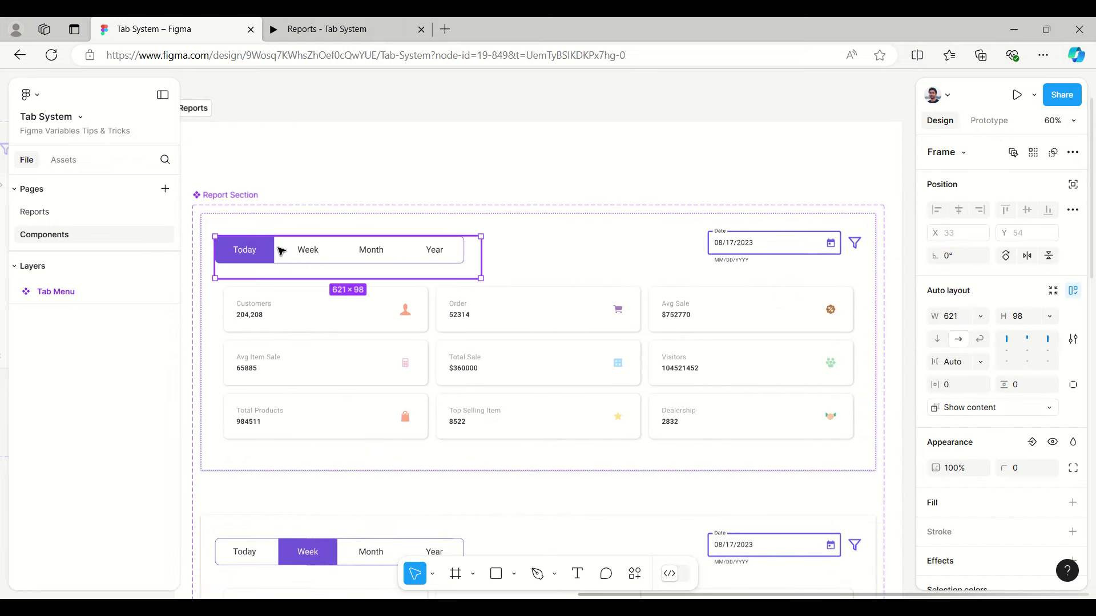
left_click(281, 251)
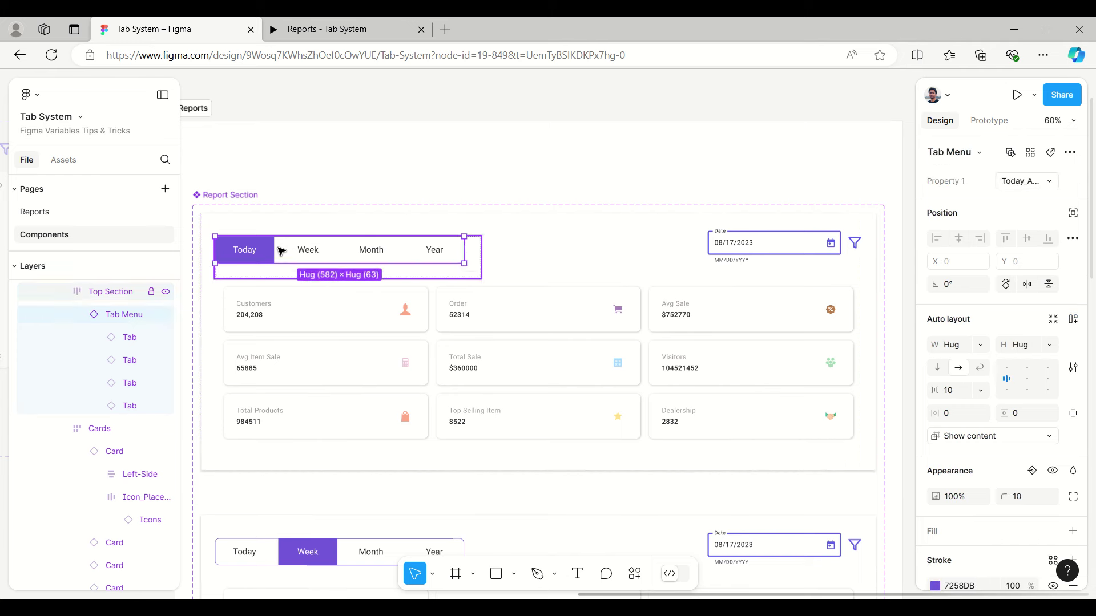
left_click(1051, 182)
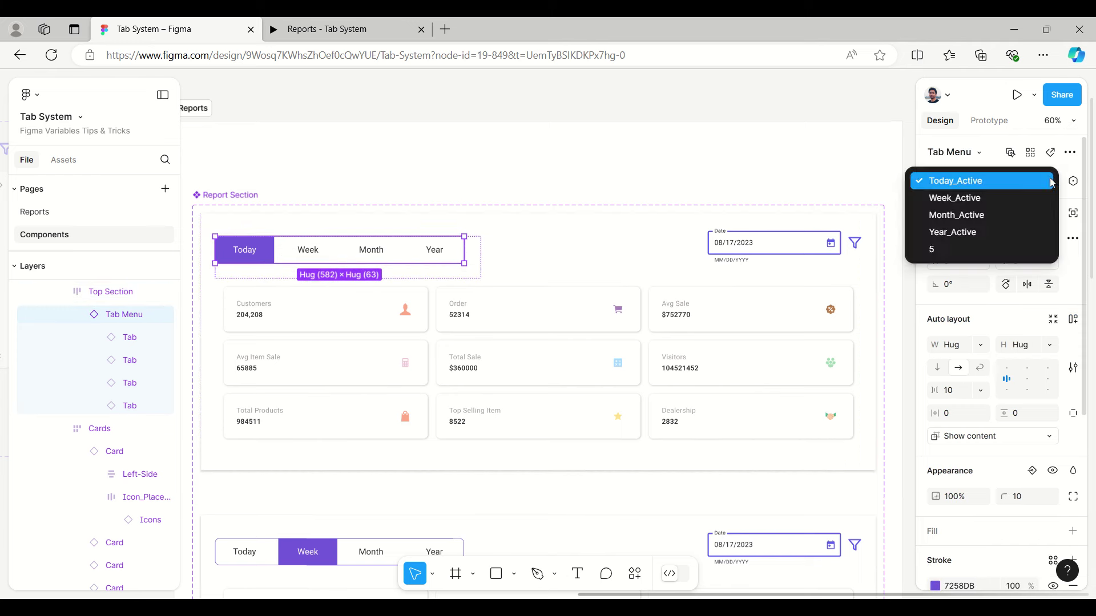
left_click(998, 249)
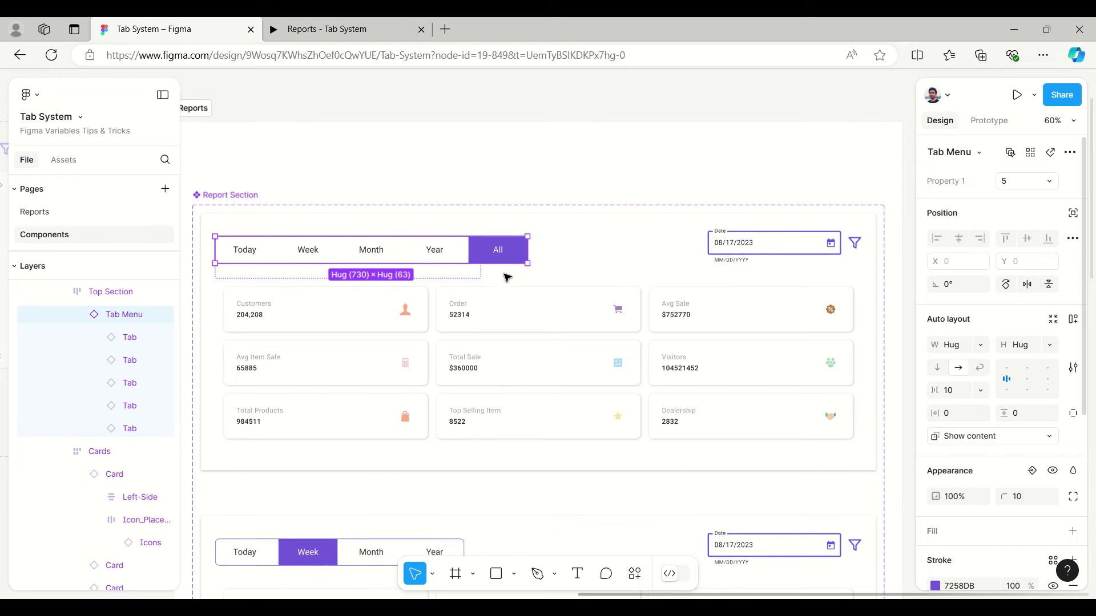
Set the width of the Top Section frame in the first Report Section variant to Hug contents.
left_click(108, 292)
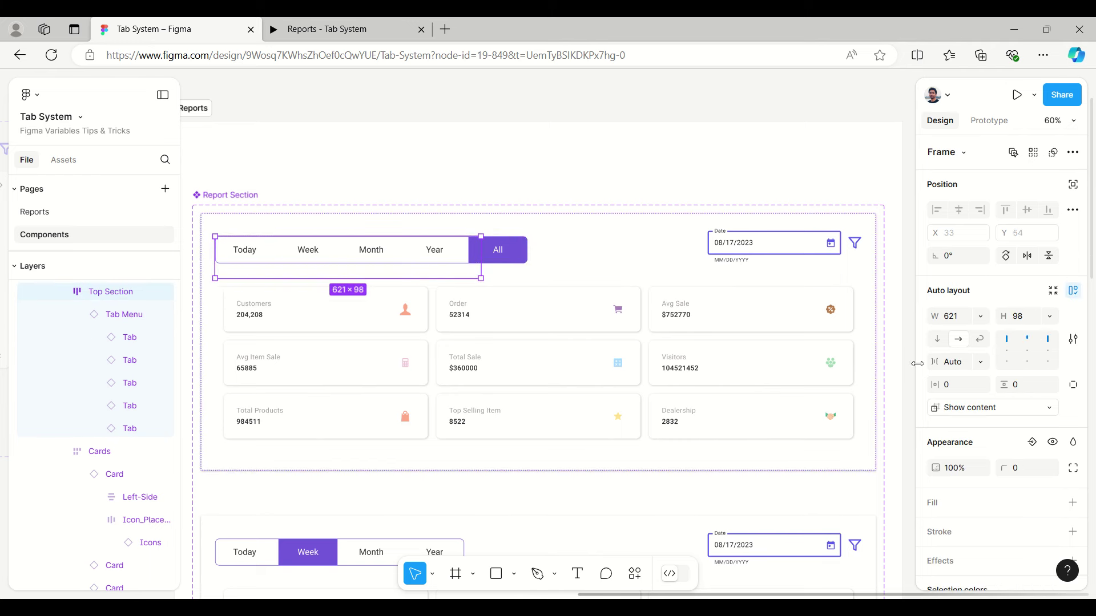
left_click(981, 316)
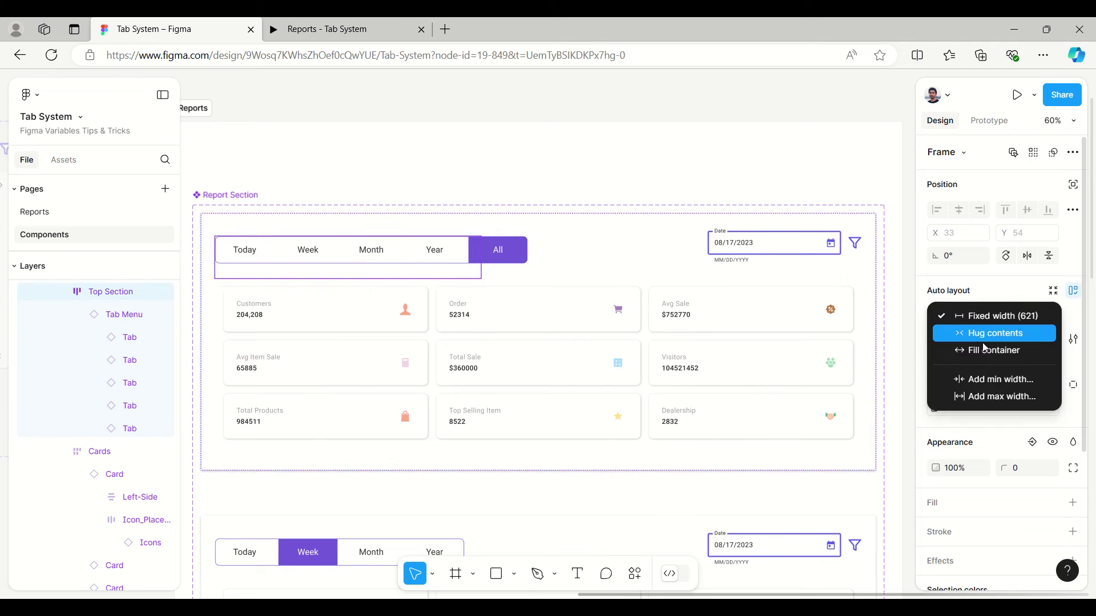
left_click(984, 335)
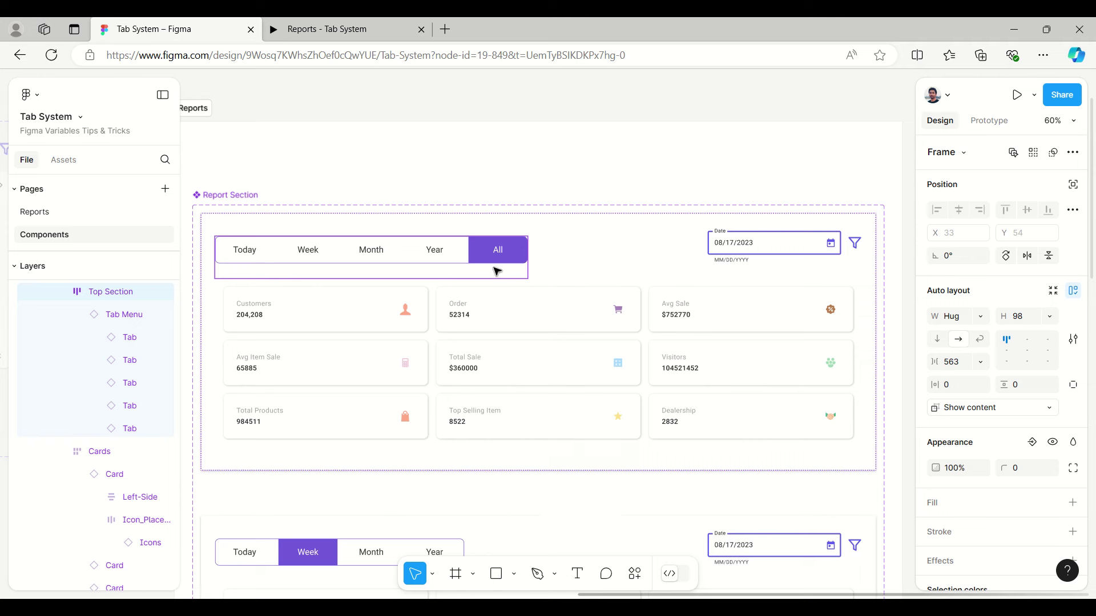
scroll(647, 225, "down", 2)
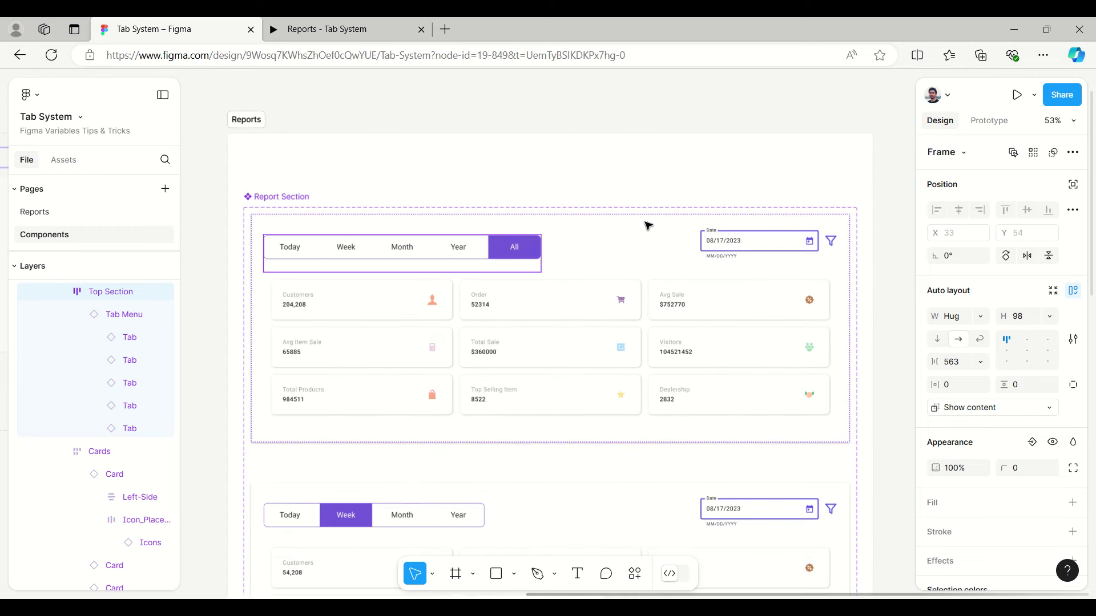
Restore the Tab Menu instance in the first Report Section variant to Today_Active and clear the selection.
left_click(517, 256)
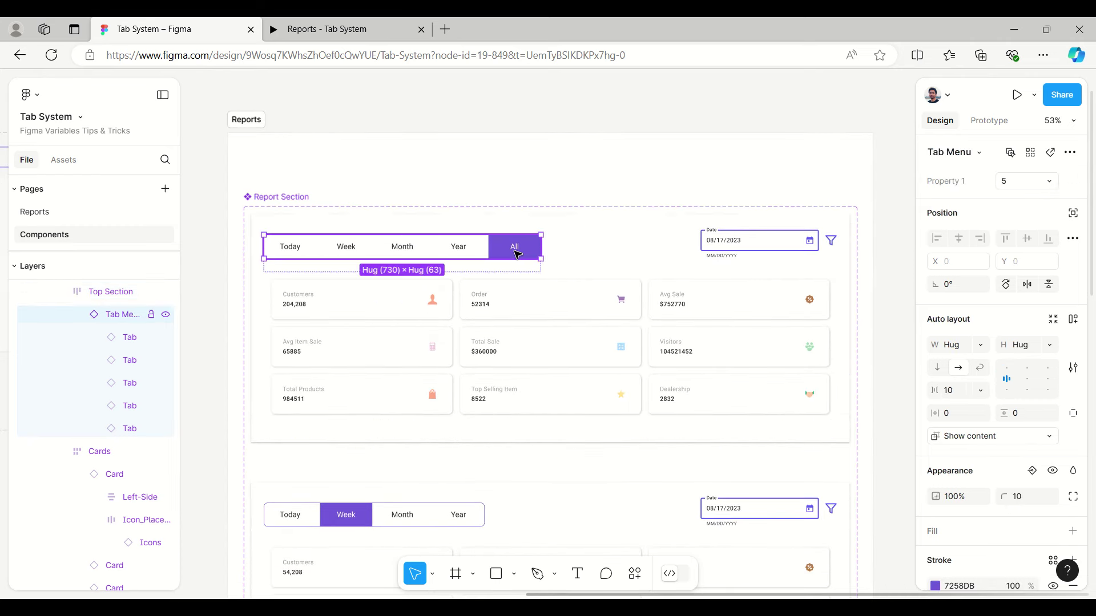
left_click(1030, 183)
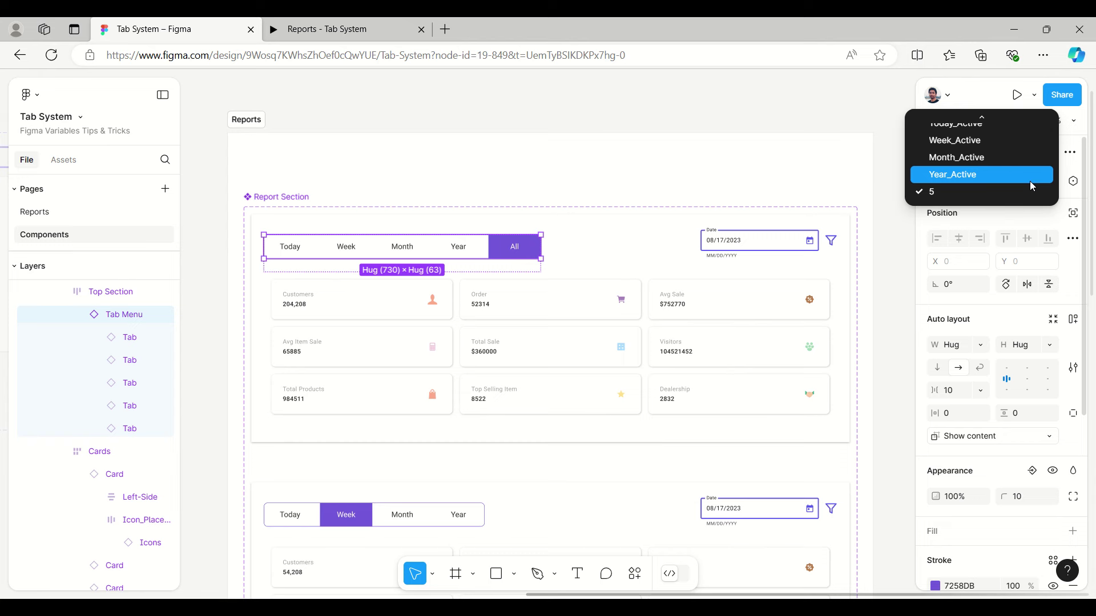
left_click(963, 124)
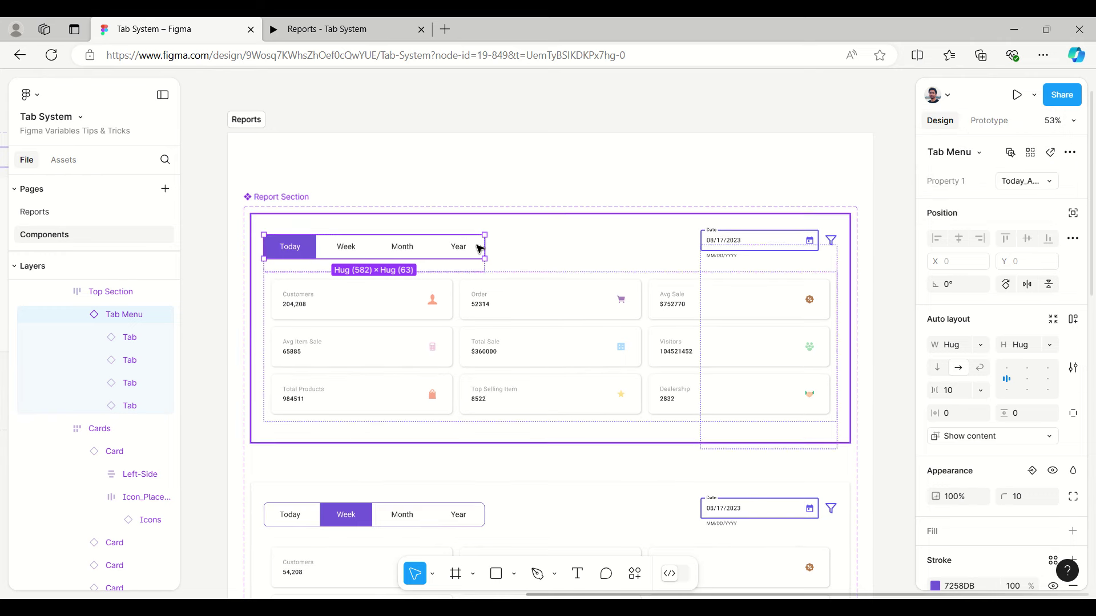
scroll(507, 242, "down", 1)
left_click(443, 98)
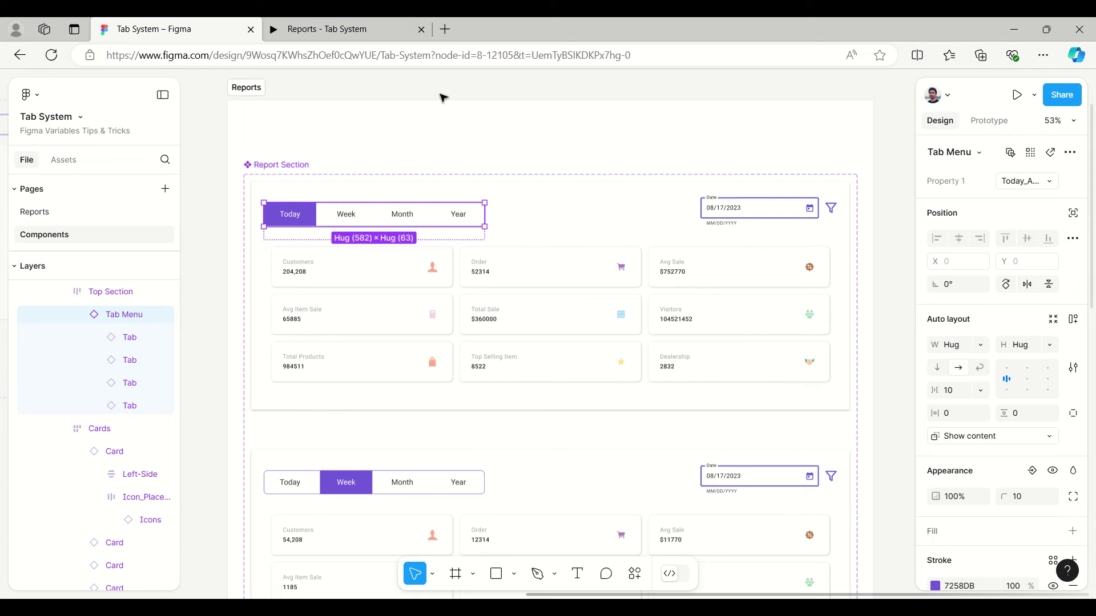
Show the prototype connections and examine how the tabs link the Report Section variants to each other.
left_click(989, 121)
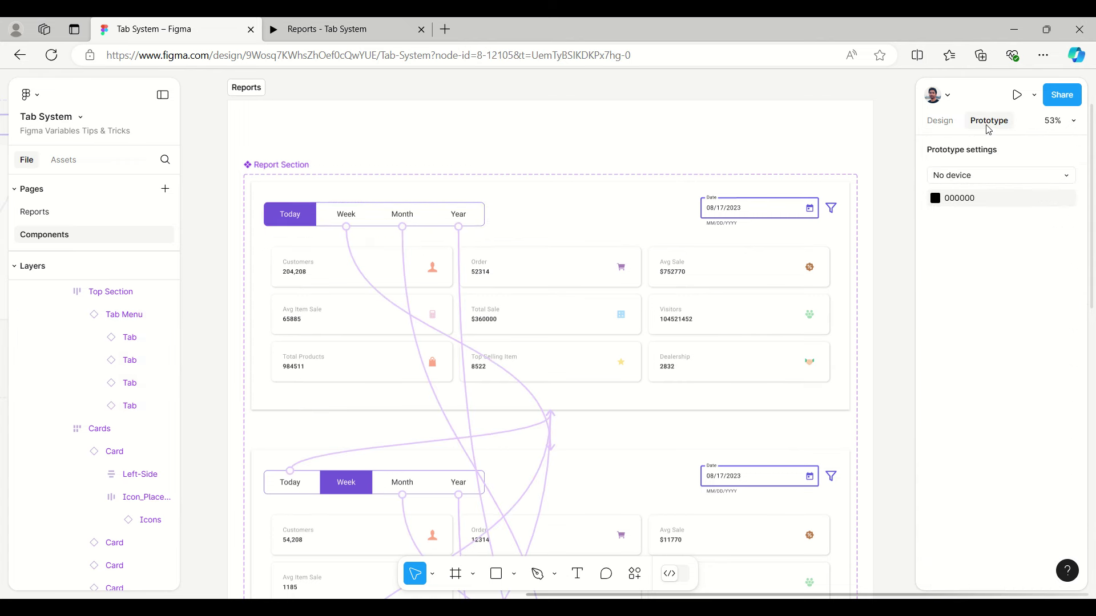
left_click(457, 451)
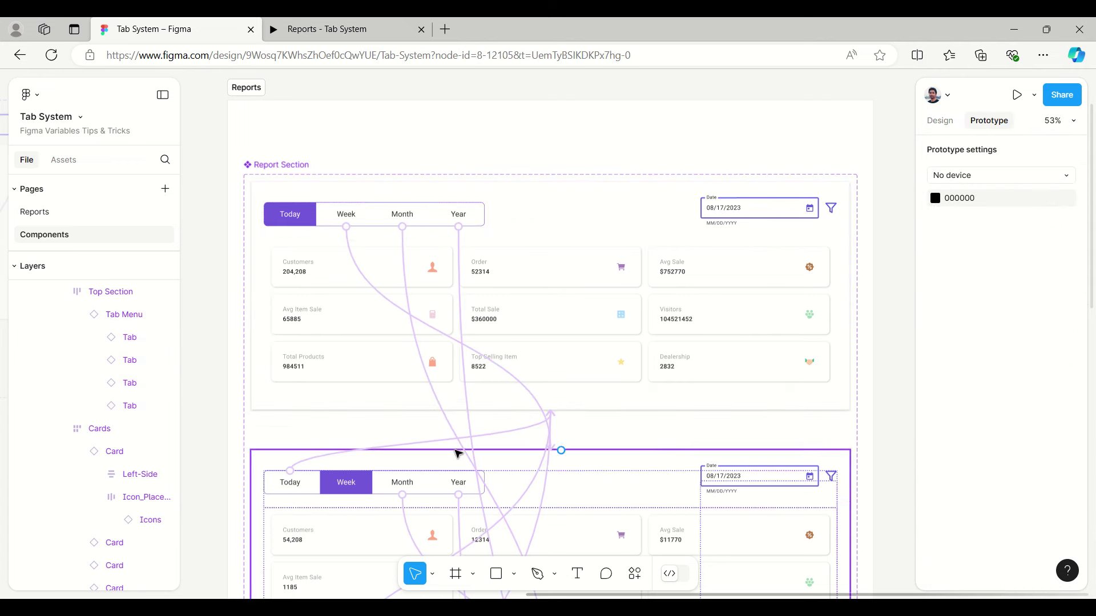
scroll(457, 448, "down", 5)
scroll(463, 392, "down", 6)
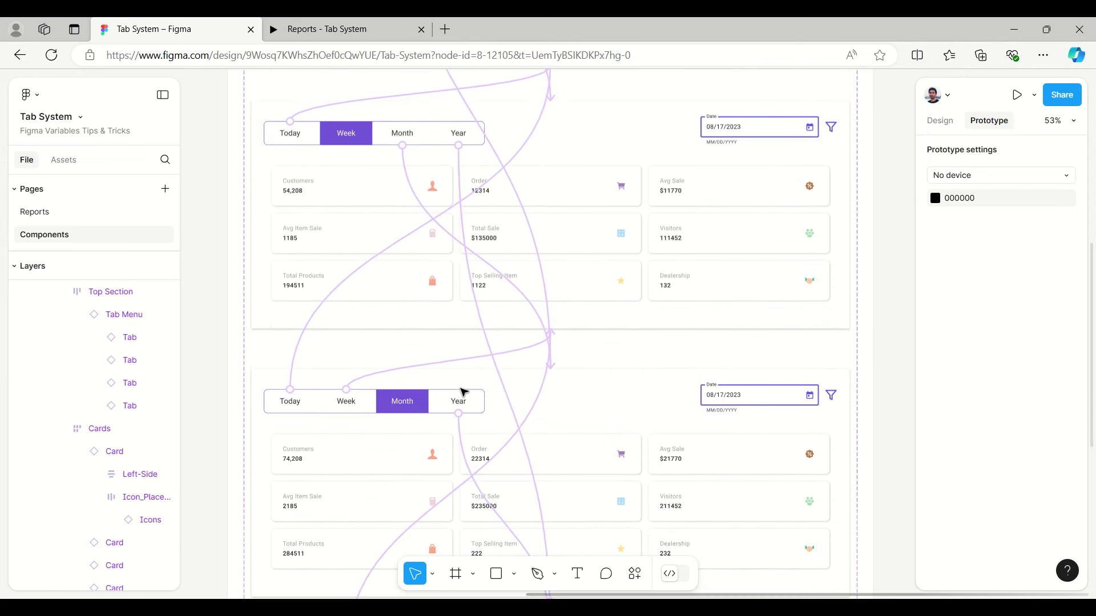
scroll(464, 392, "down", 5)
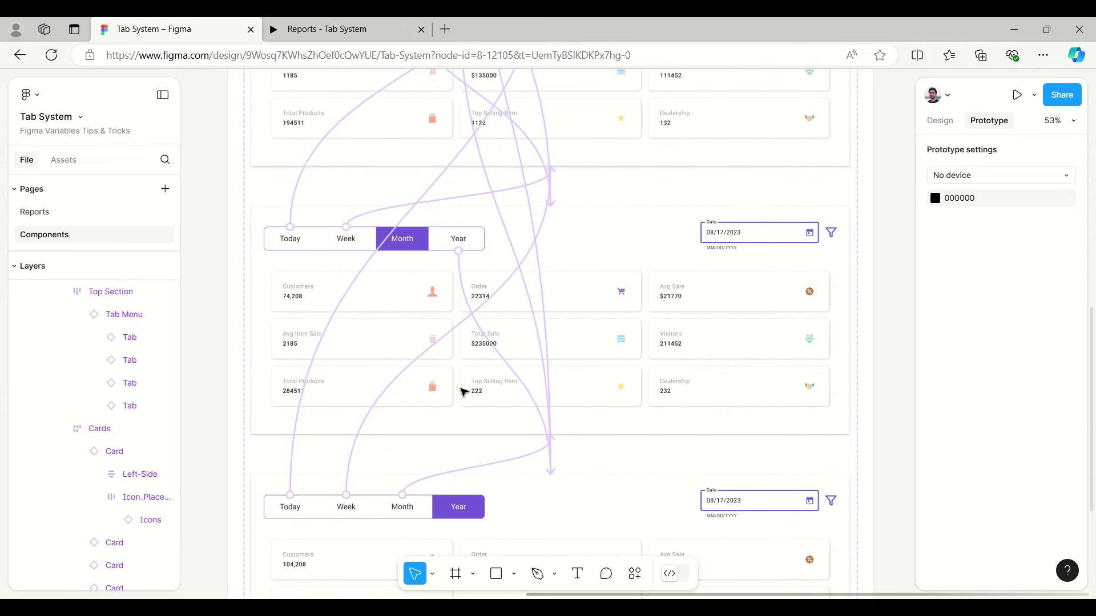
scroll(464, 393, "up", 15)
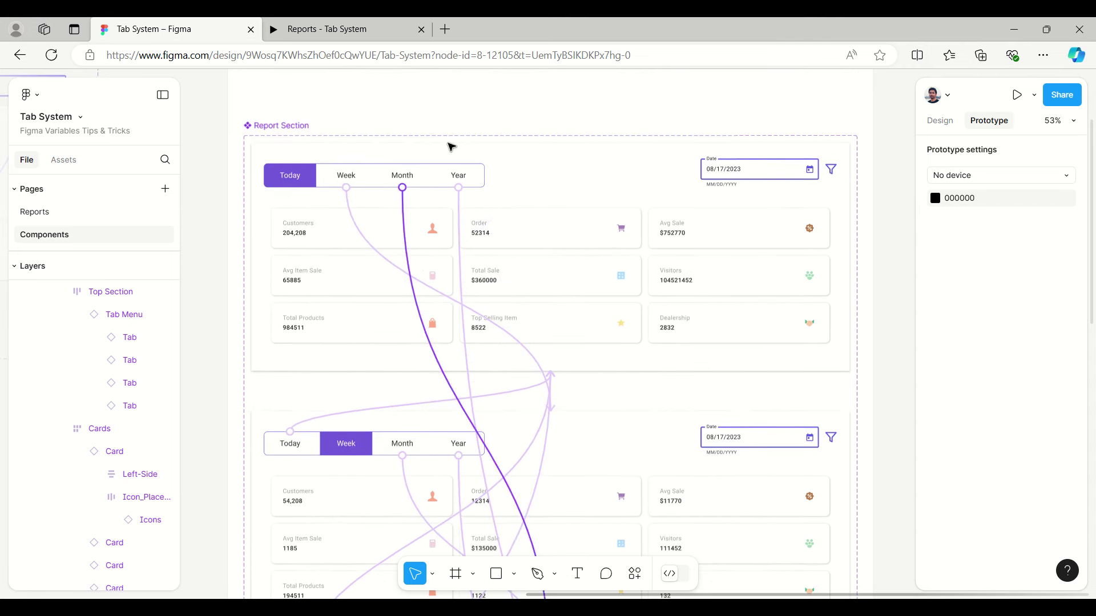
left_click(580, 158)
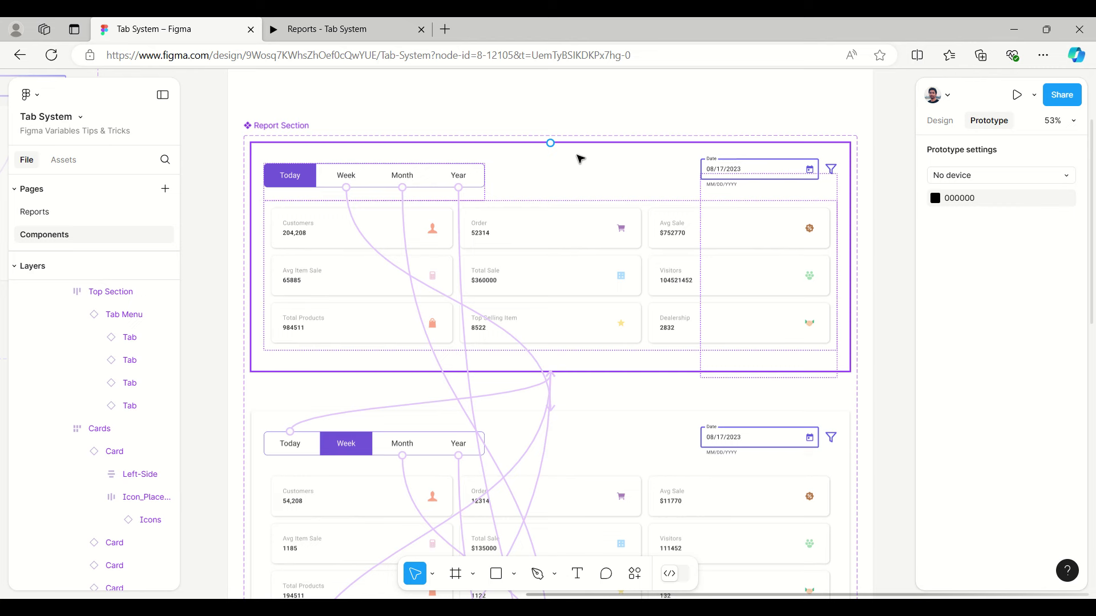
Hide the prototype connections and examine the component properties of the Customers card in the first Report Section variant.
scroll(578, 158, "down", 1)
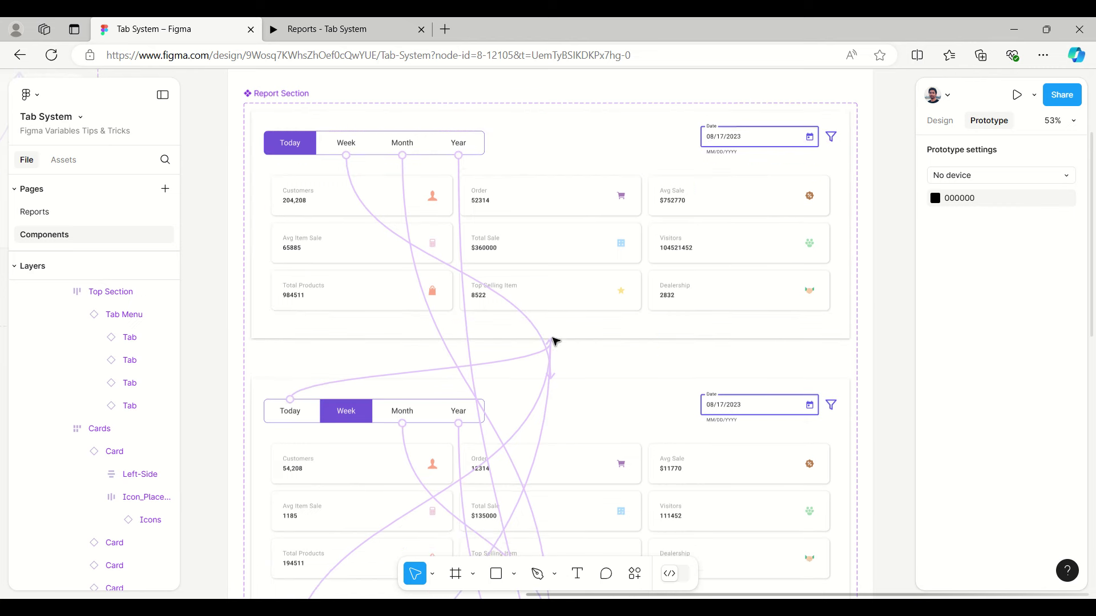
left_click(552, 342)
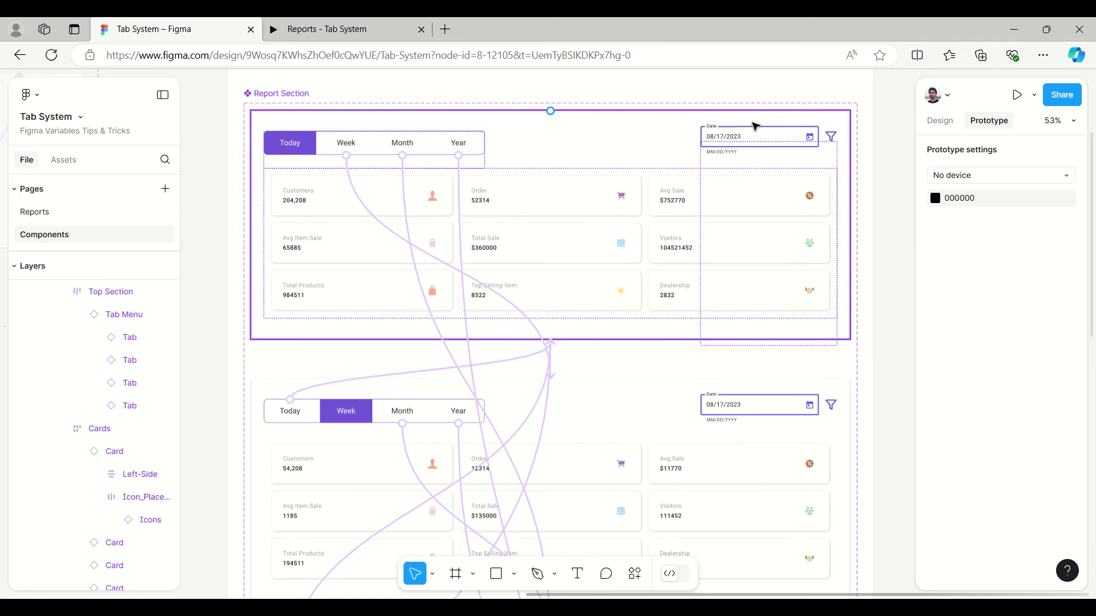
left_click(940, 121)
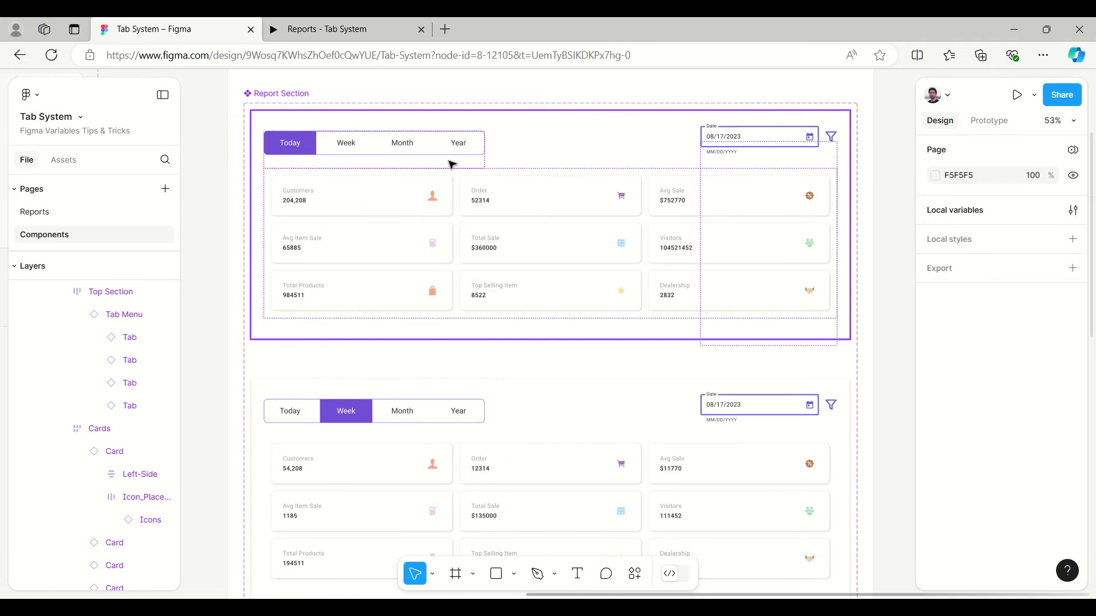
left_click(331, 207)
left_click(331, 207)
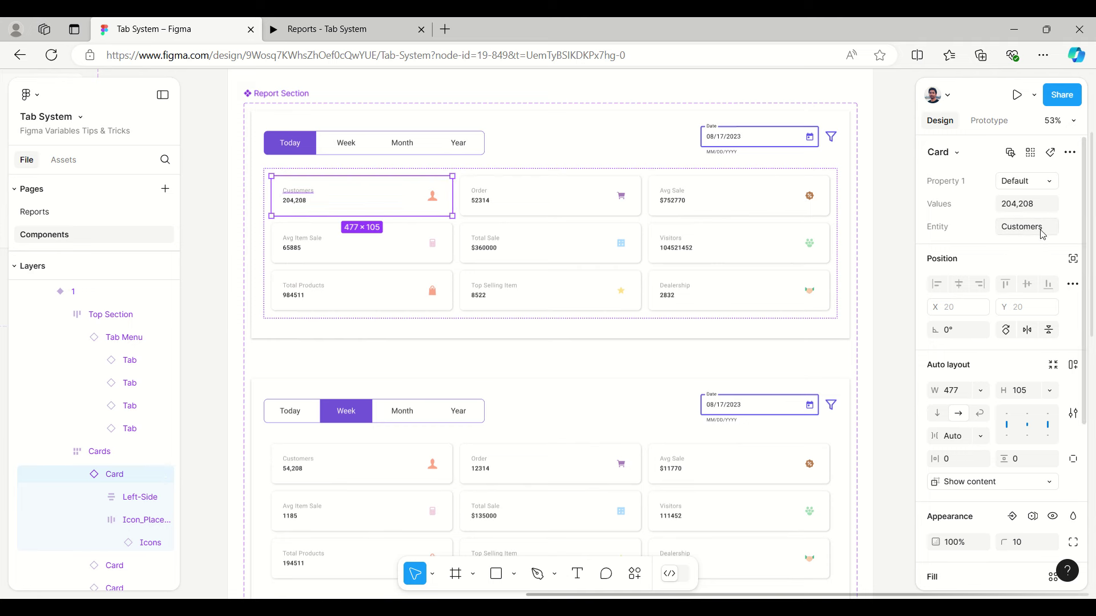
Swap the Customers card's icon in the first Report Section variant to Percent-Calculator, undo the swap and clear the selection.
double_click(433, 201)
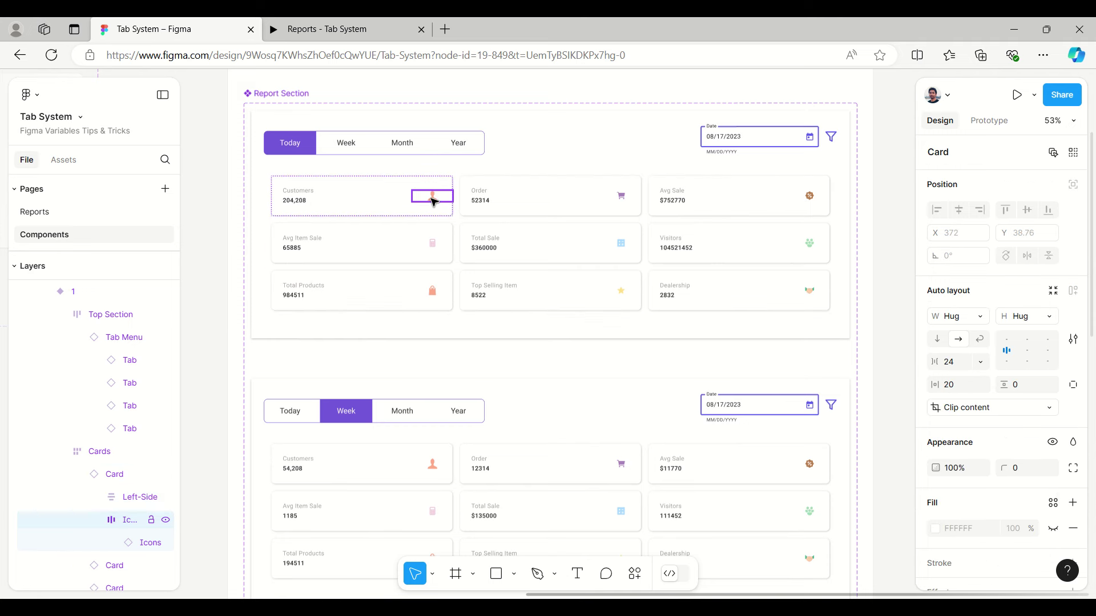
left_click(139, 545)
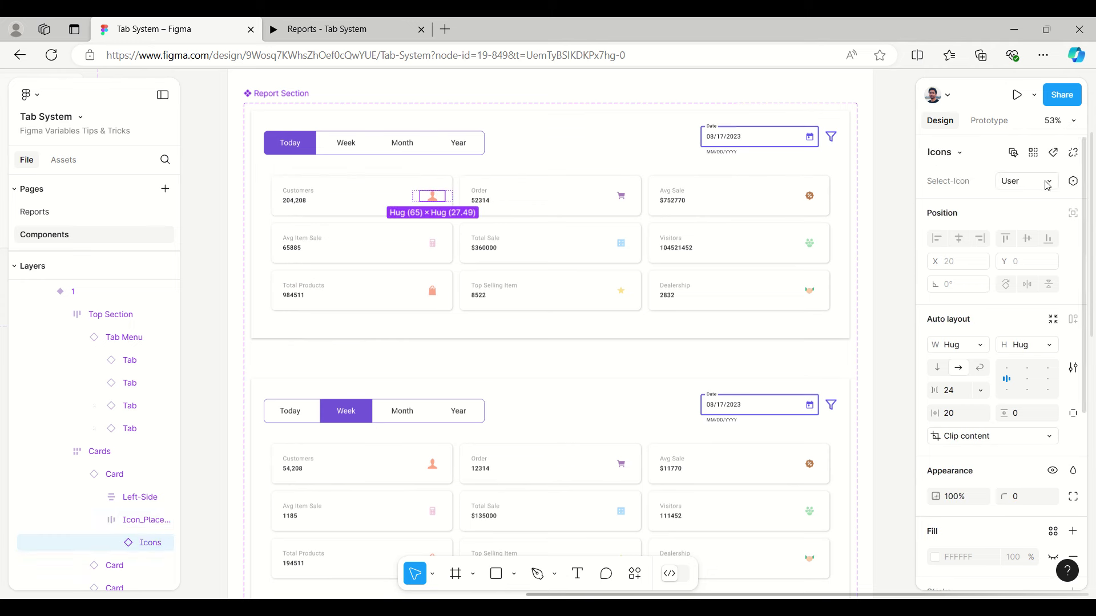
left_click(1053, 183)
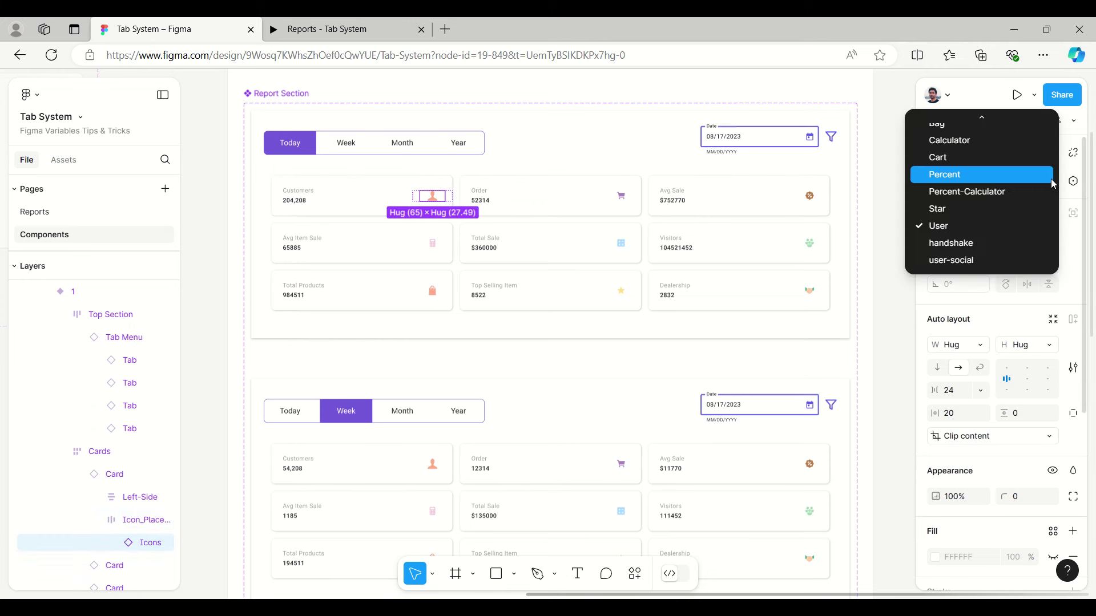
left_click(1005, 191)
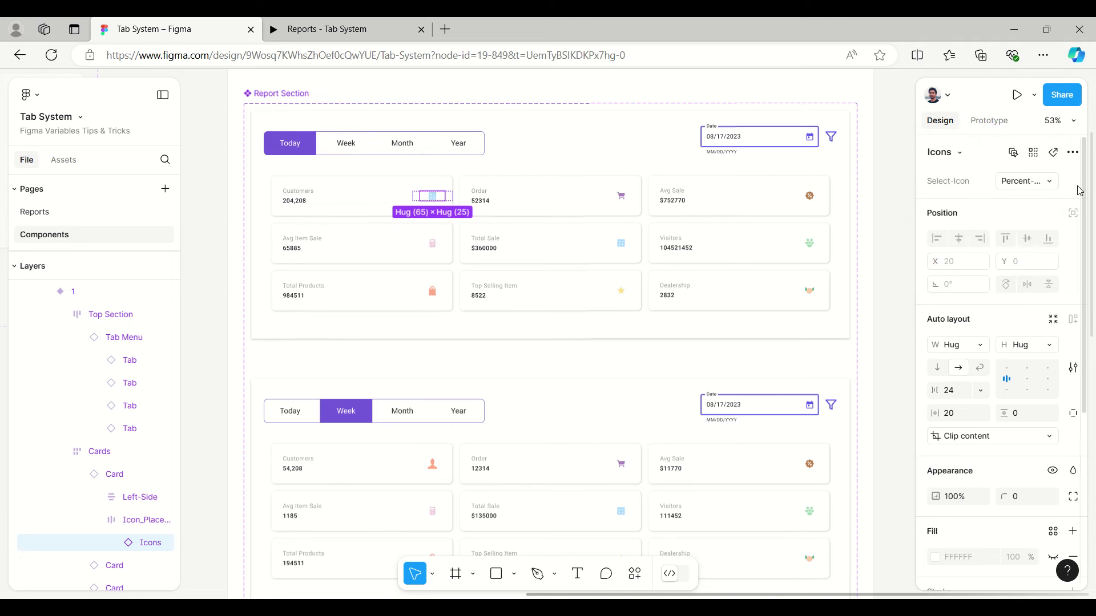
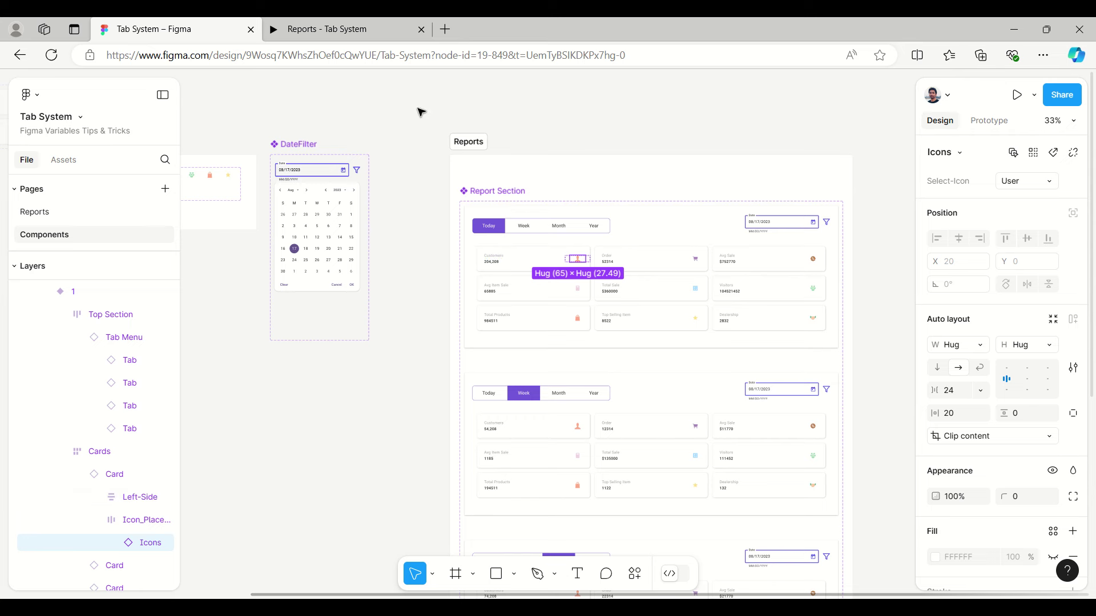
left_click(421, 111)
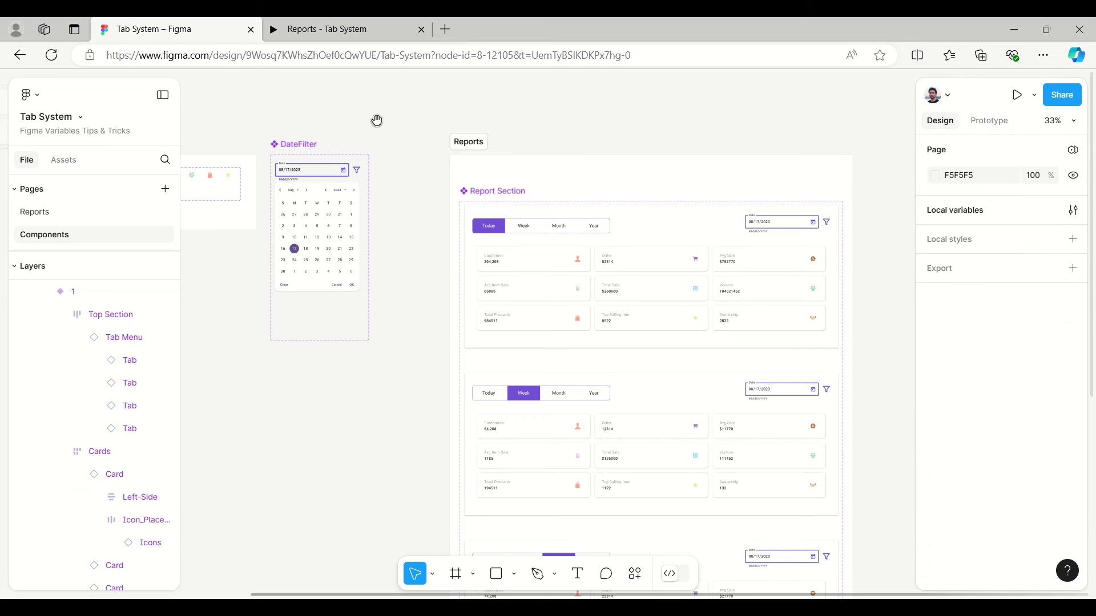
Locate the Card component set and examine the hover interaction on its Default variant.
left_click_drag(376, 119, 605, 139)
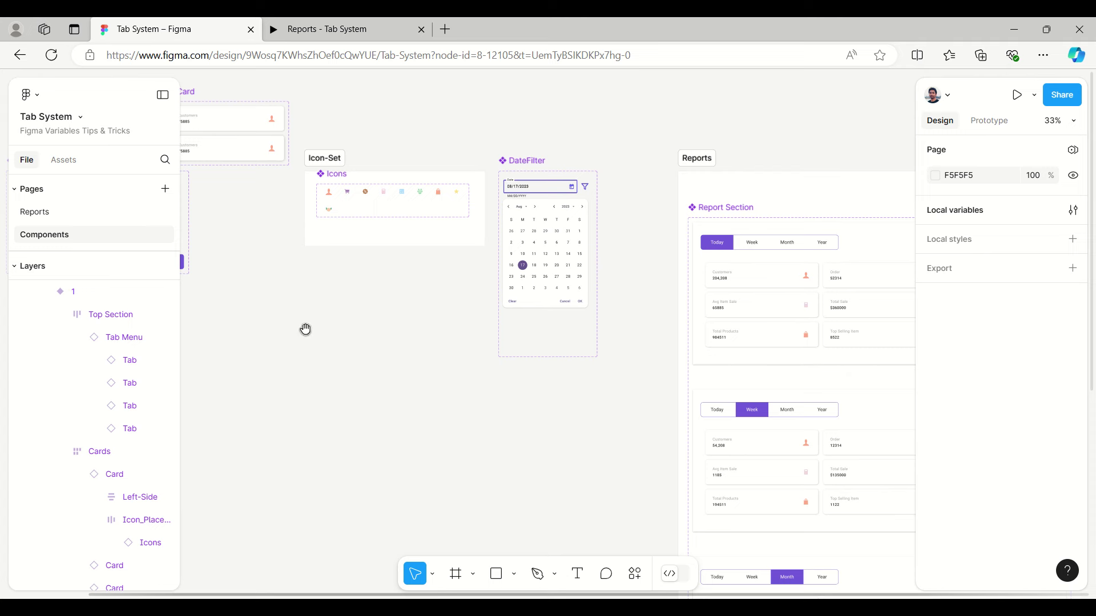
left_click_drag(310, 333, 521, 376)
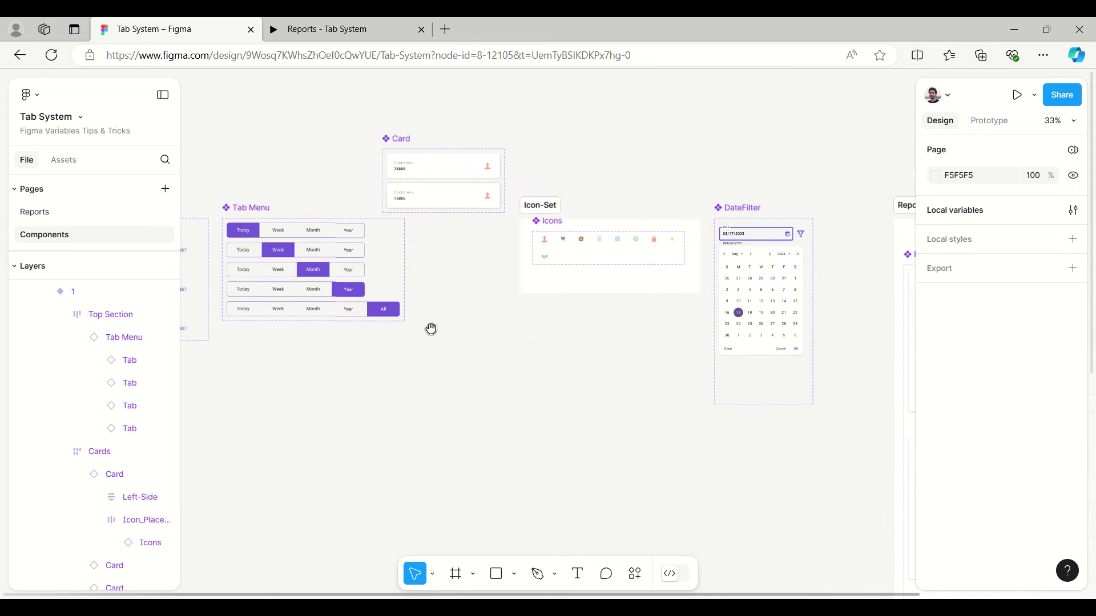
left_click_drag(384, 379, 550, 384)
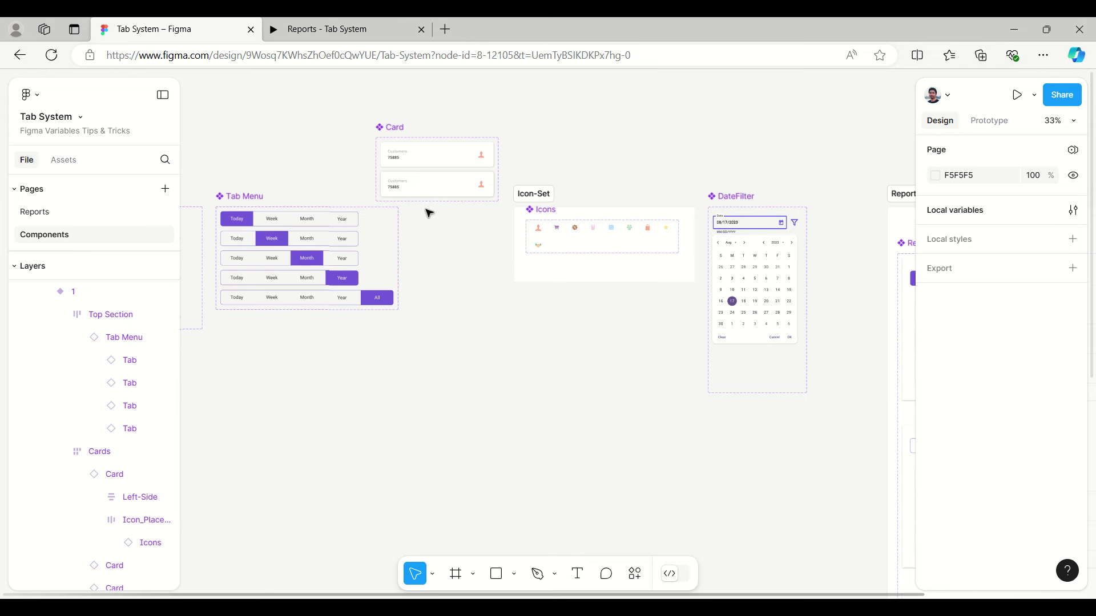
scroll(447, 160, "down", 2)
scroll(448, 161, "up", 5)
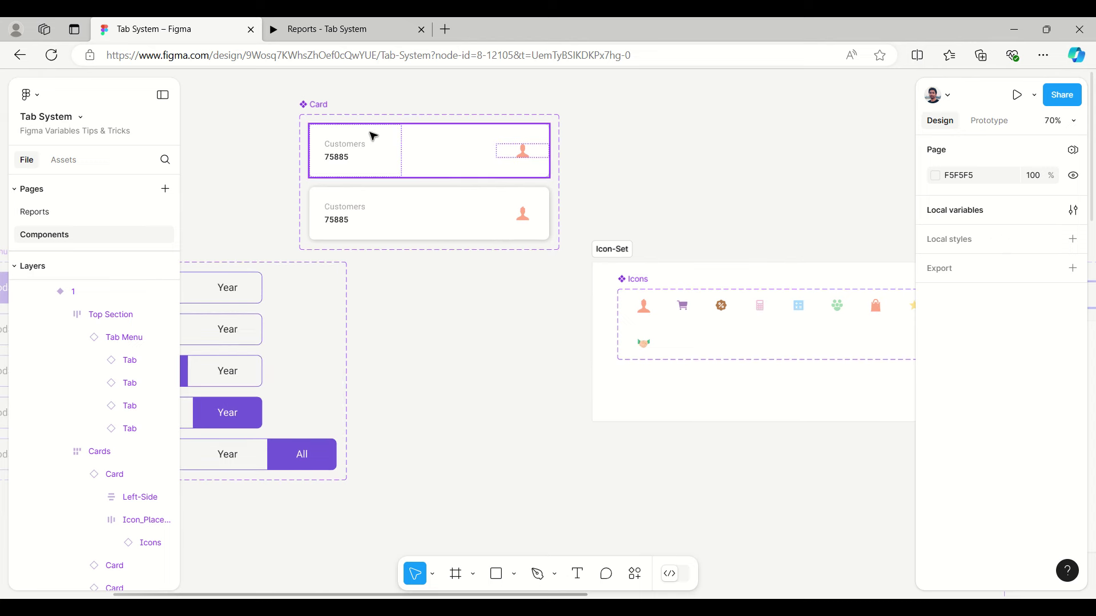
left_click(374, 136)
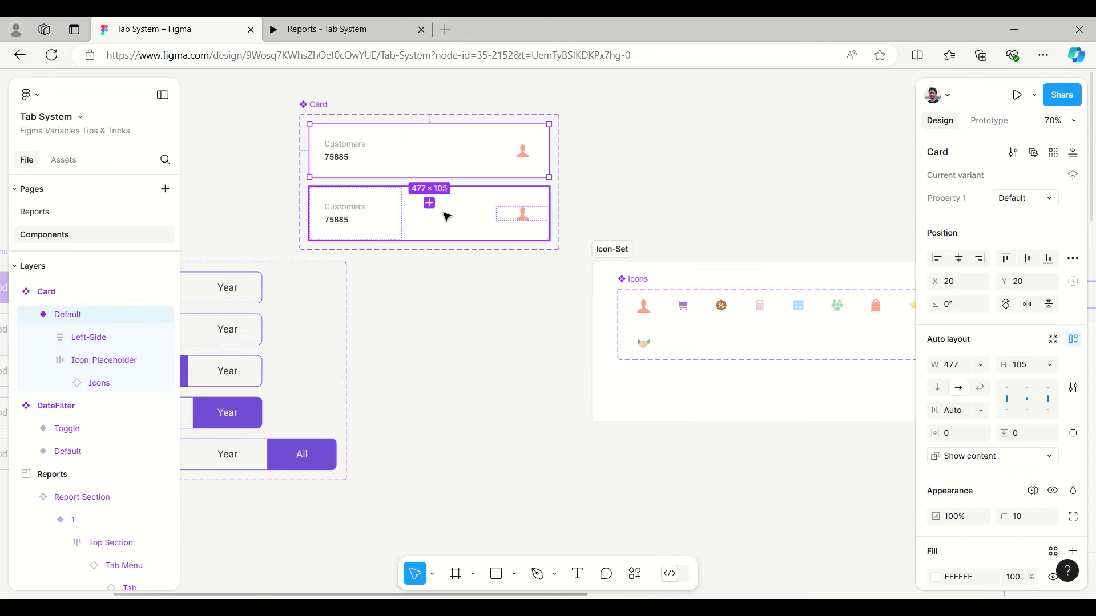
left_click(988, 125)
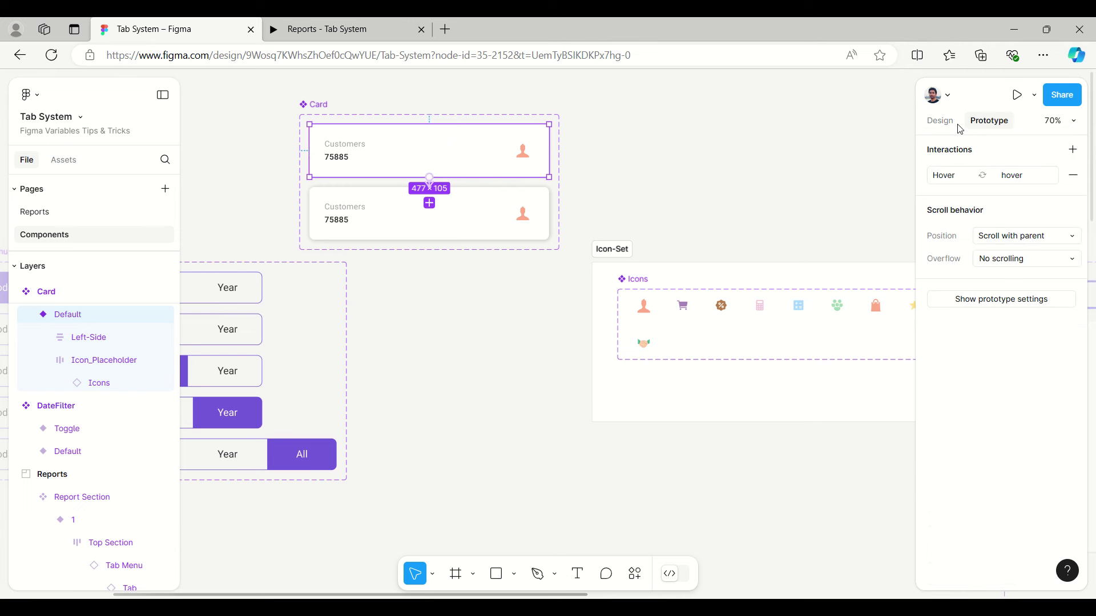
left_click(940, 121)
Change the effect of the Card component's hover variant to Inner shadow and clear the selection.
left_click(451, 218)
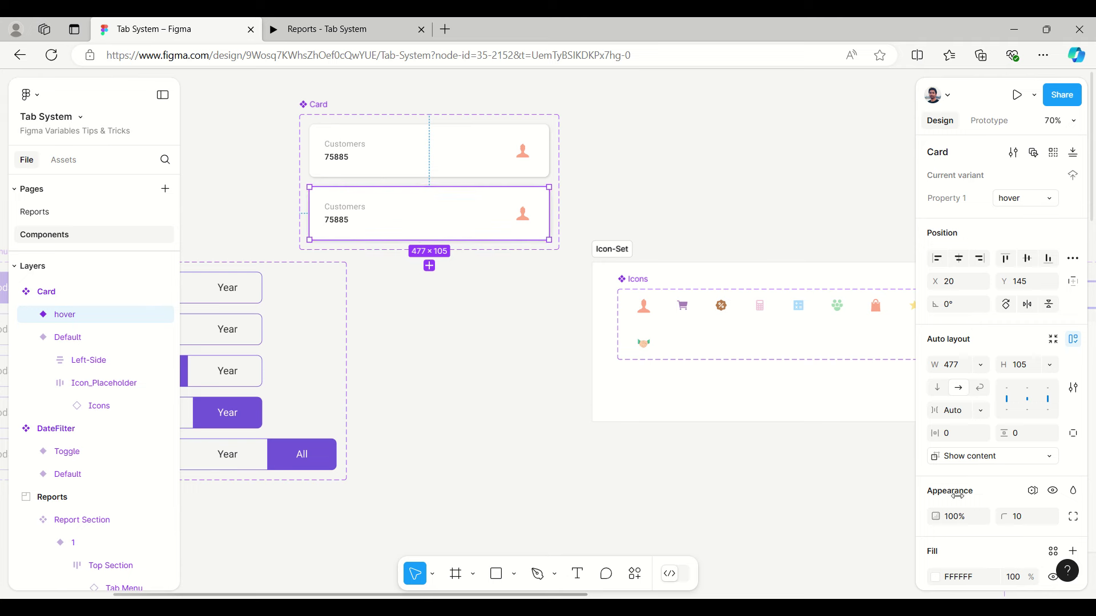
scroll(957, 496, "down", 4)
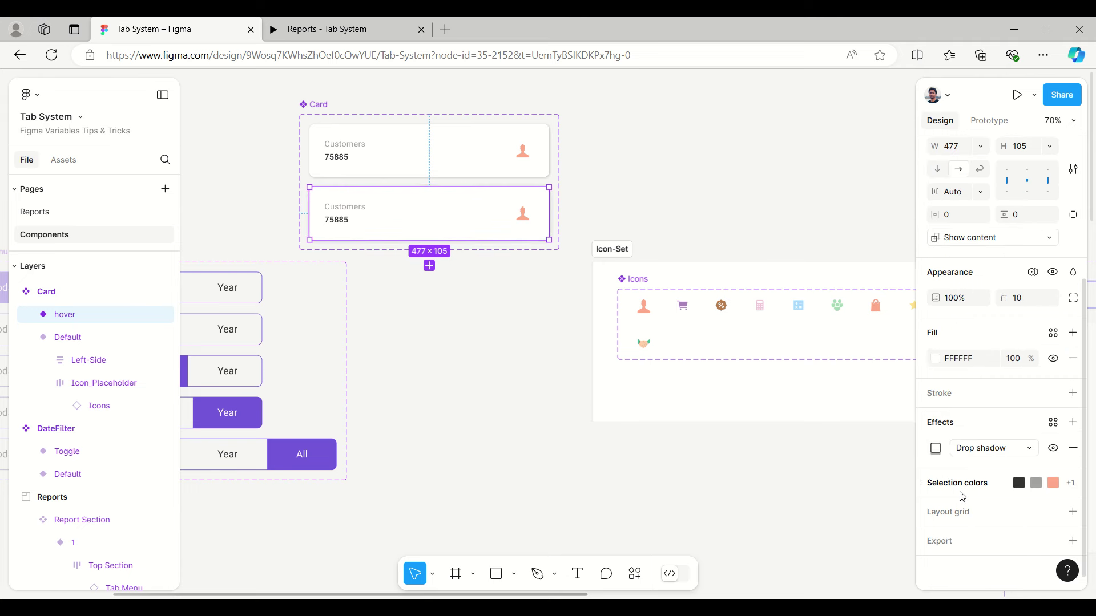
left_click(1002, 450)
left_click(1004, 434)
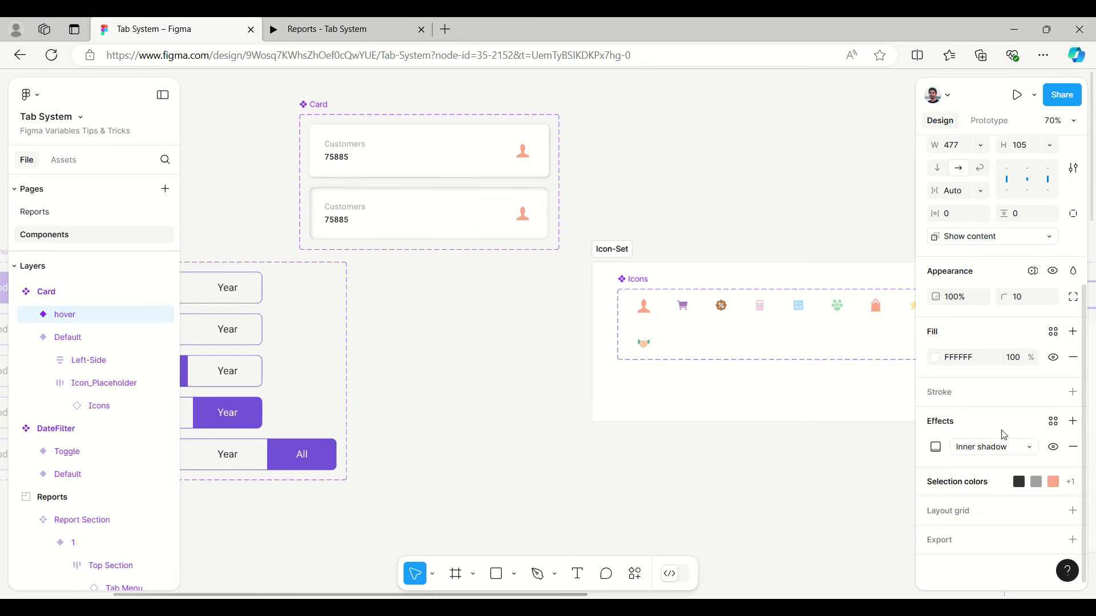
left_click(674, 155)
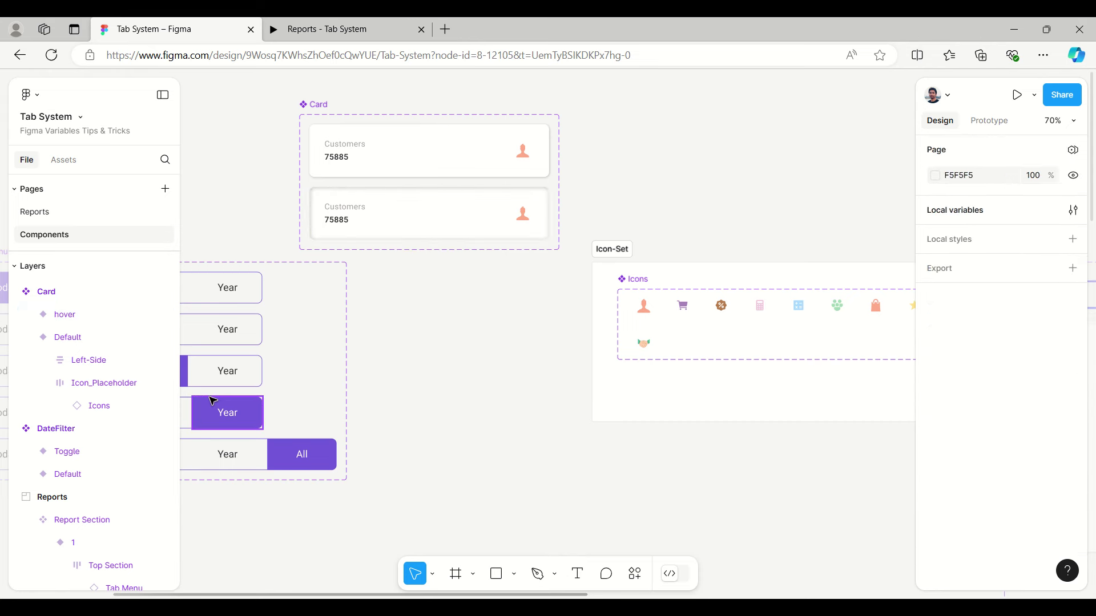
Present the Report Section frame from the Reports page and test the card hover effect and the Week tab.
scroll(213, 401, "down", 5)
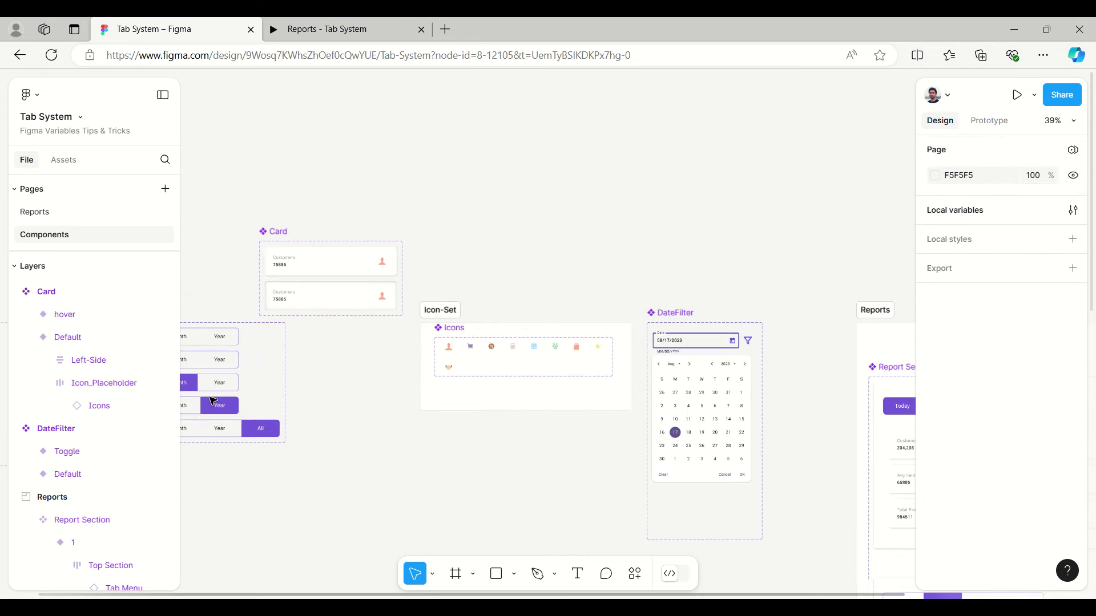
left_click(42, 217)
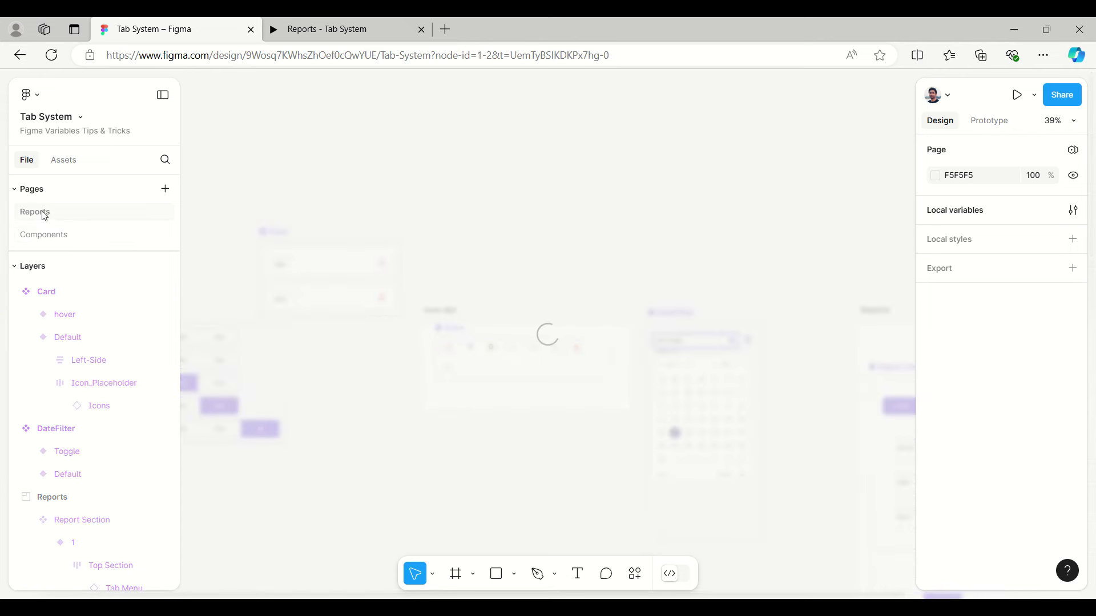
left_click(220, 136)
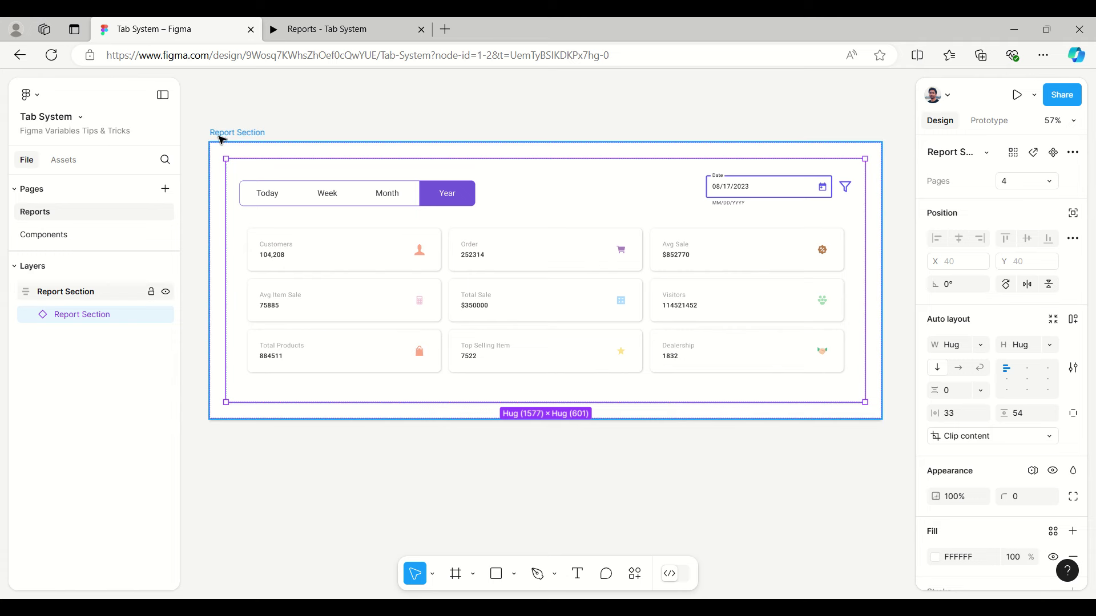
left_click(1035, 97)
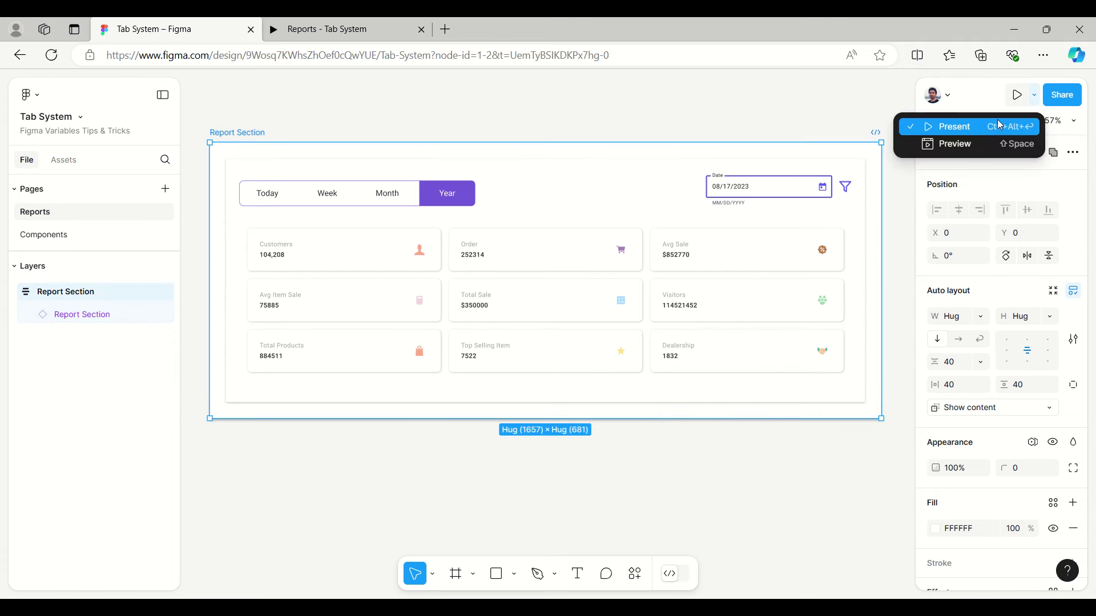
left_click(987, 129)
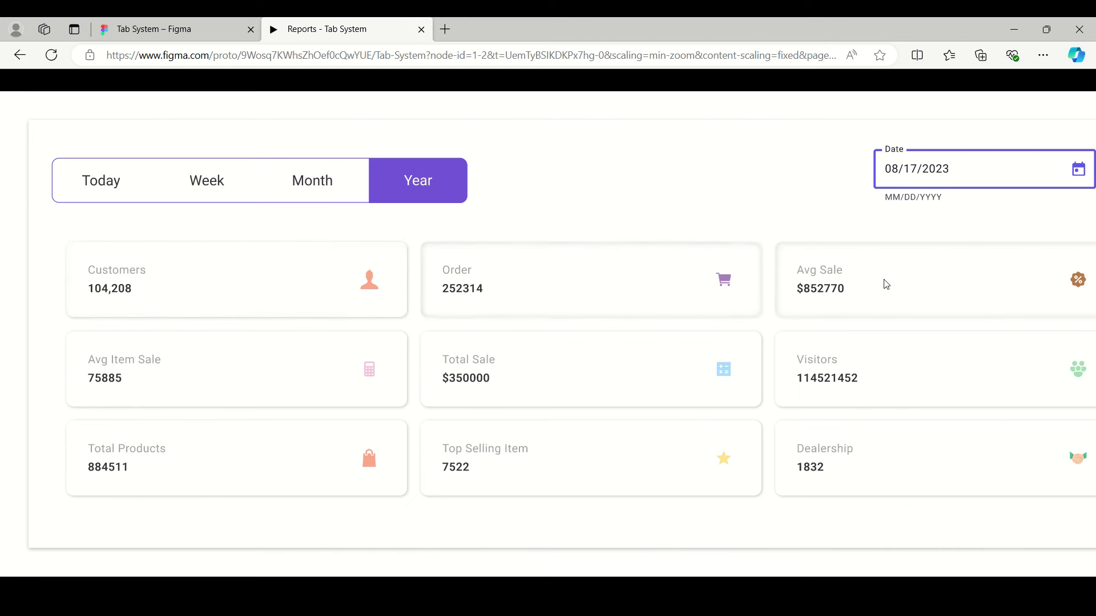
left_click(208, 183)
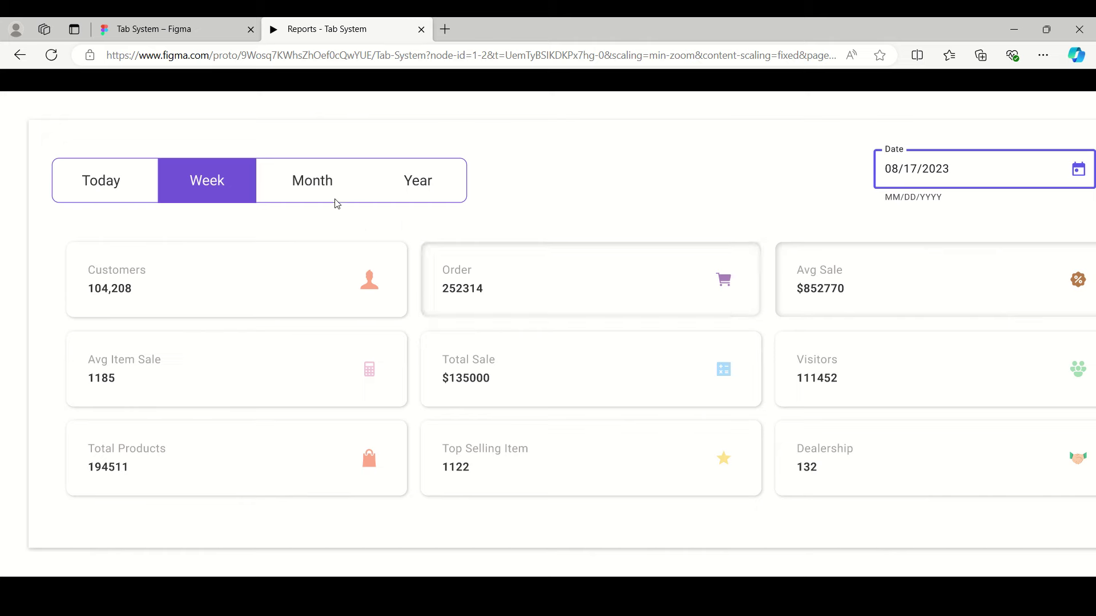
Return to the Components page of the design file and review the Card, Icons, DateFilter and Tab Menu component sets.
left_click(159, 29)
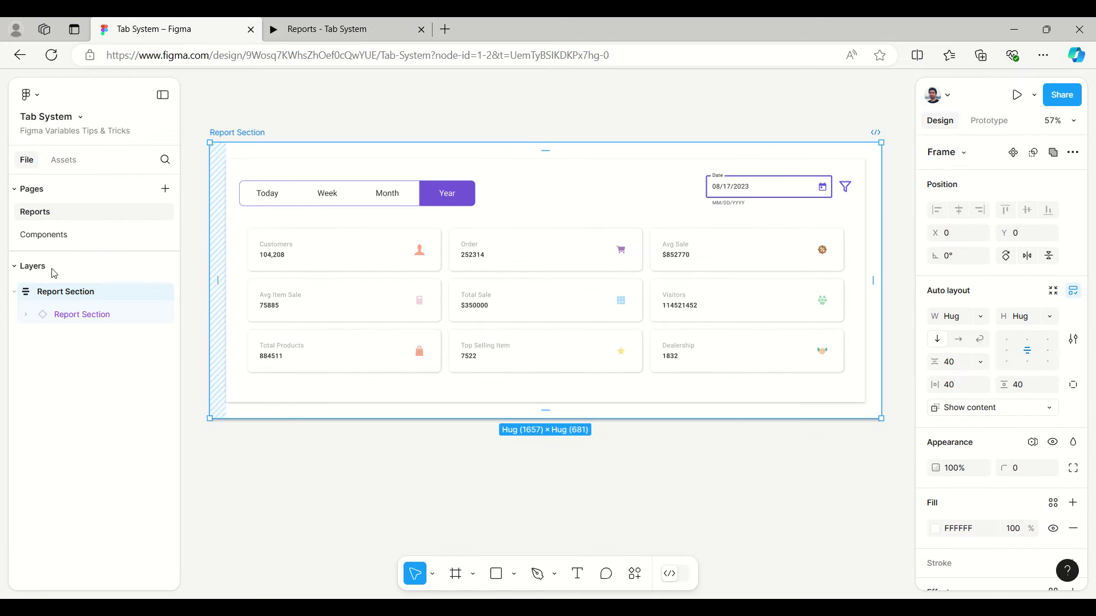
left_click(56, 235)
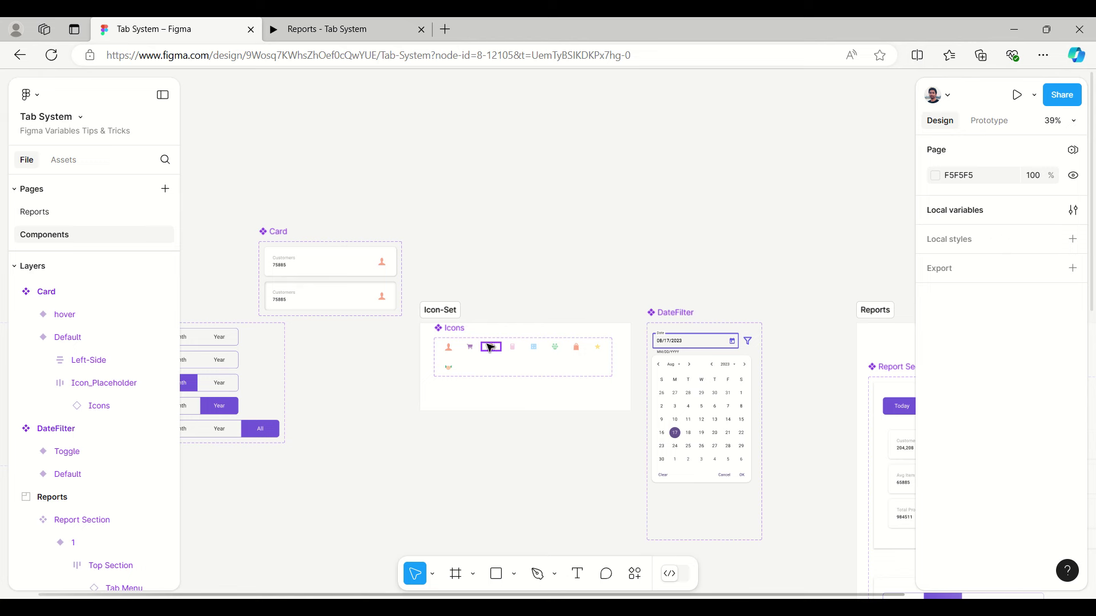
scroll(469, 331, "down", 2)
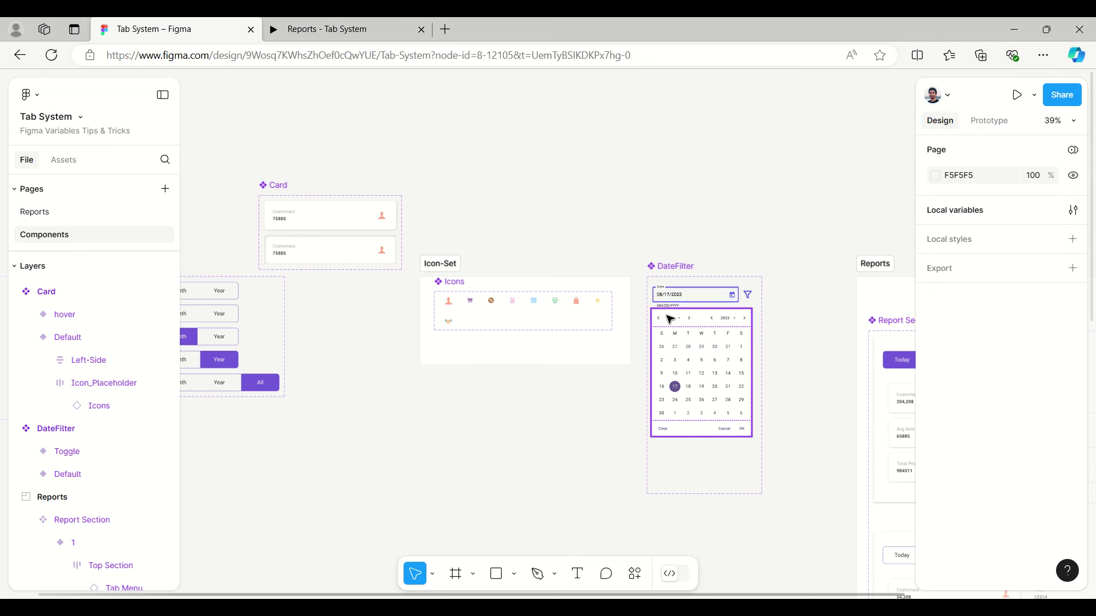
scroll(669, 318, "down", 3)
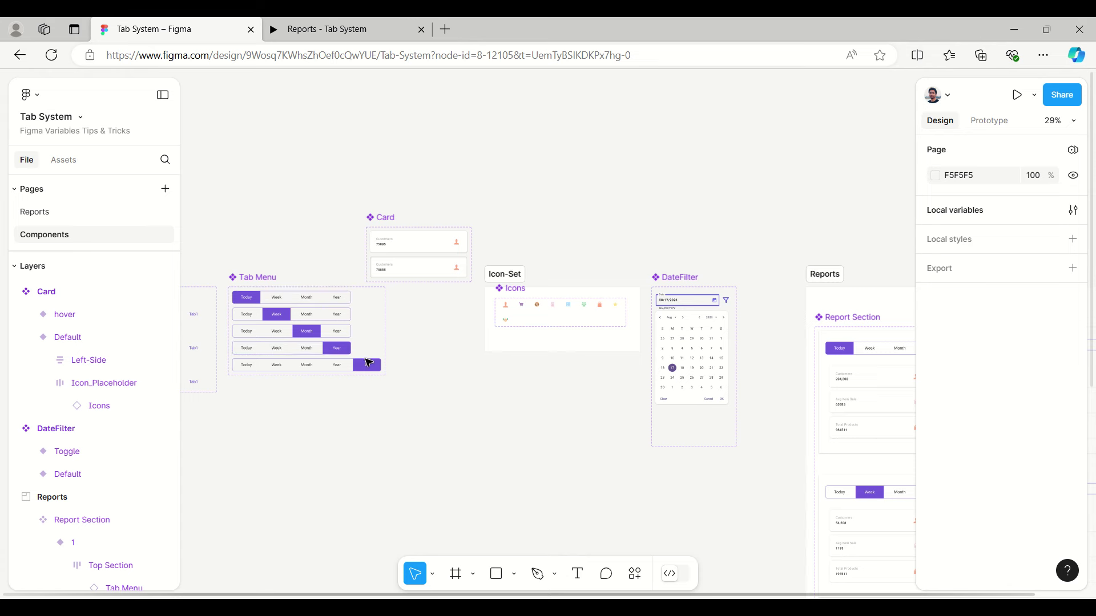
scroll(359, 316, "up", 3)
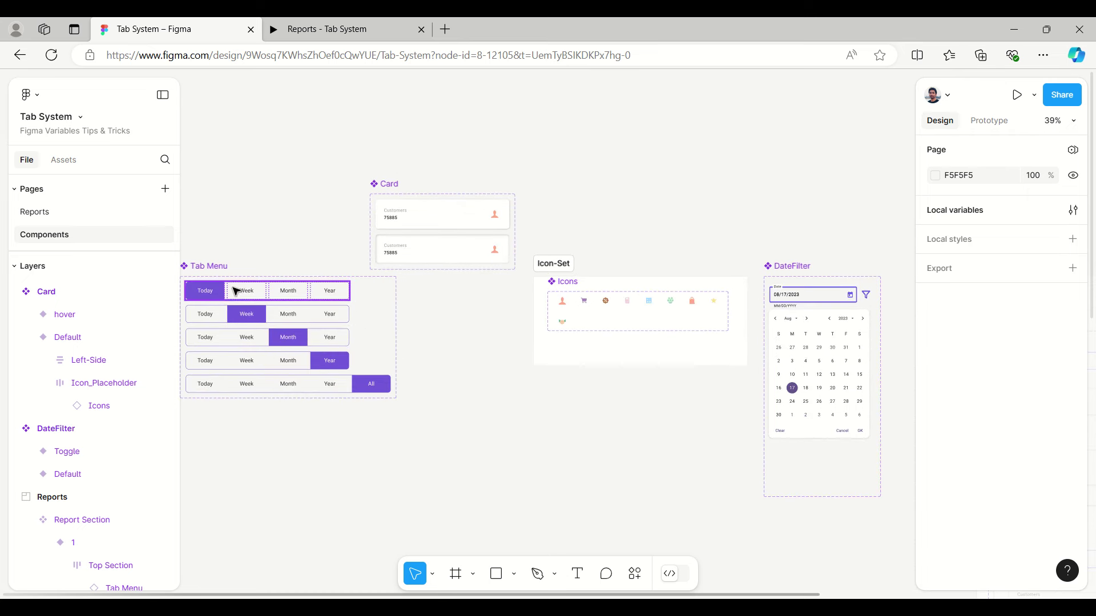
scroll(236, 291, "down", 3)
scroll(237, 291, "down", 2)
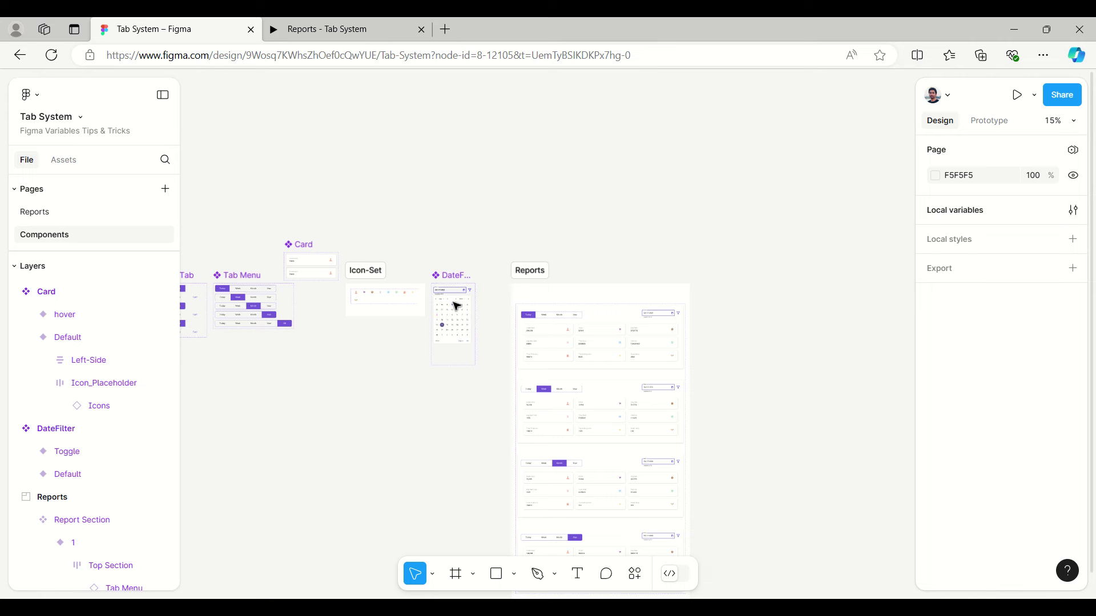
Examine the prototype connections of the DateFilter component, hide them and go back to the Reports page.
scroll(457, 306, "up", 5)
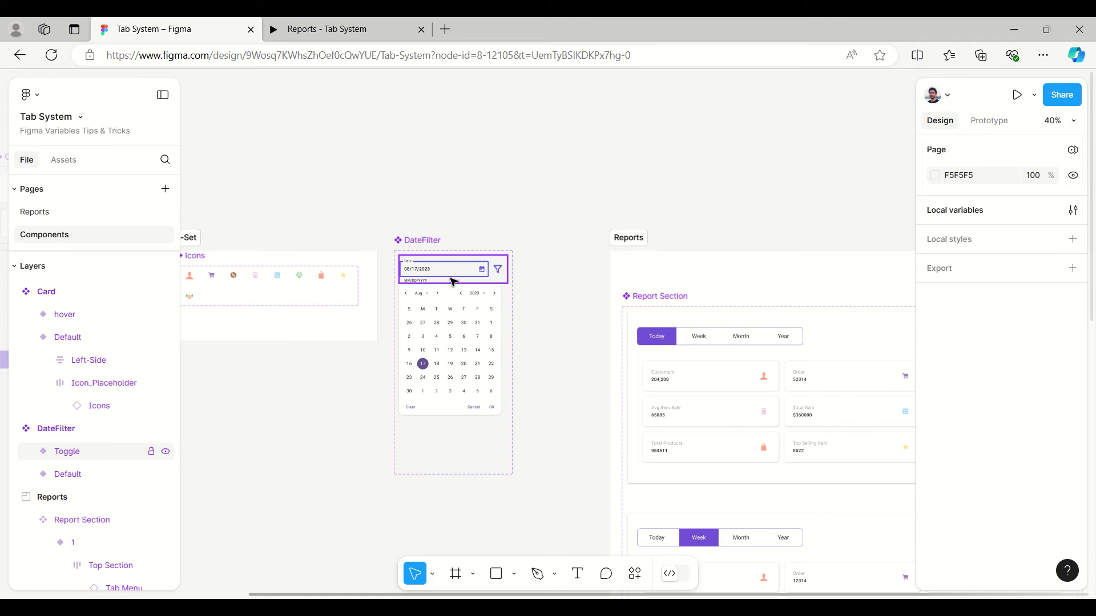
left_click(980, 122)
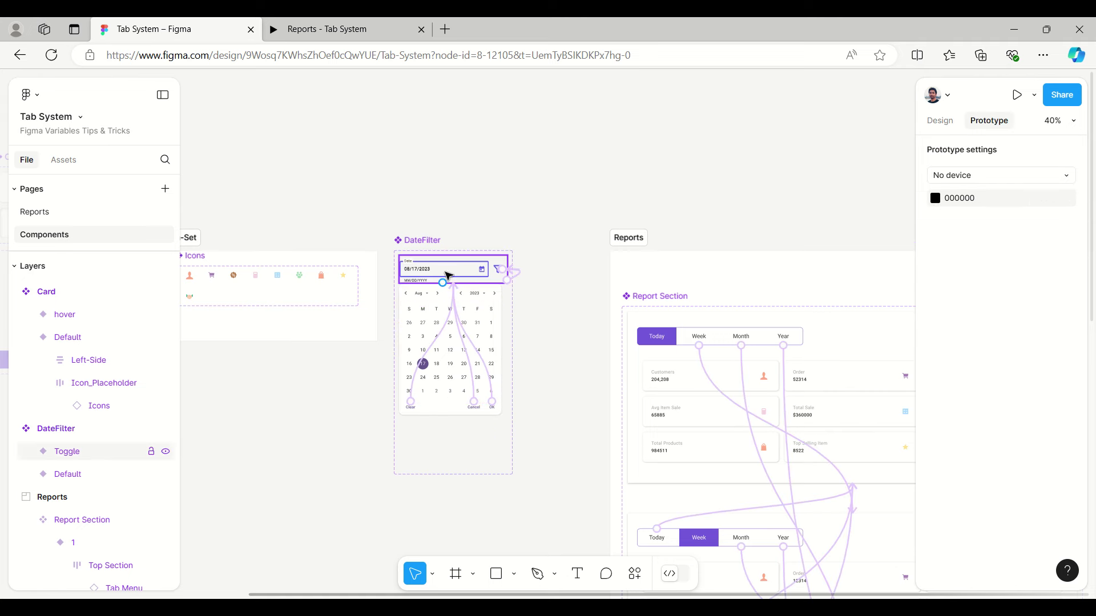
left_click(940, 124)
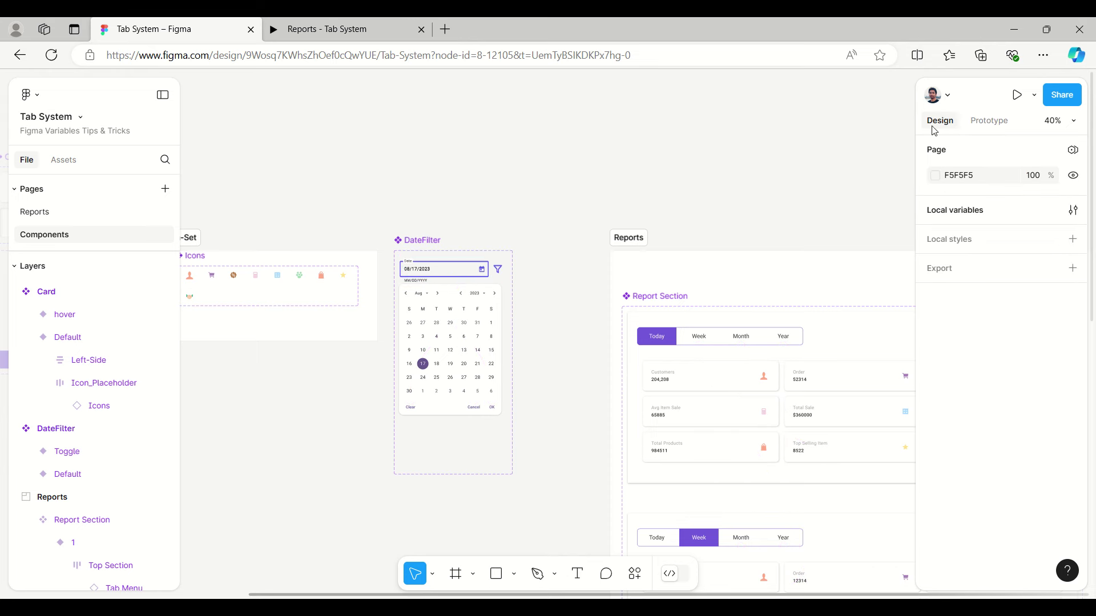
left_click(55, 211)
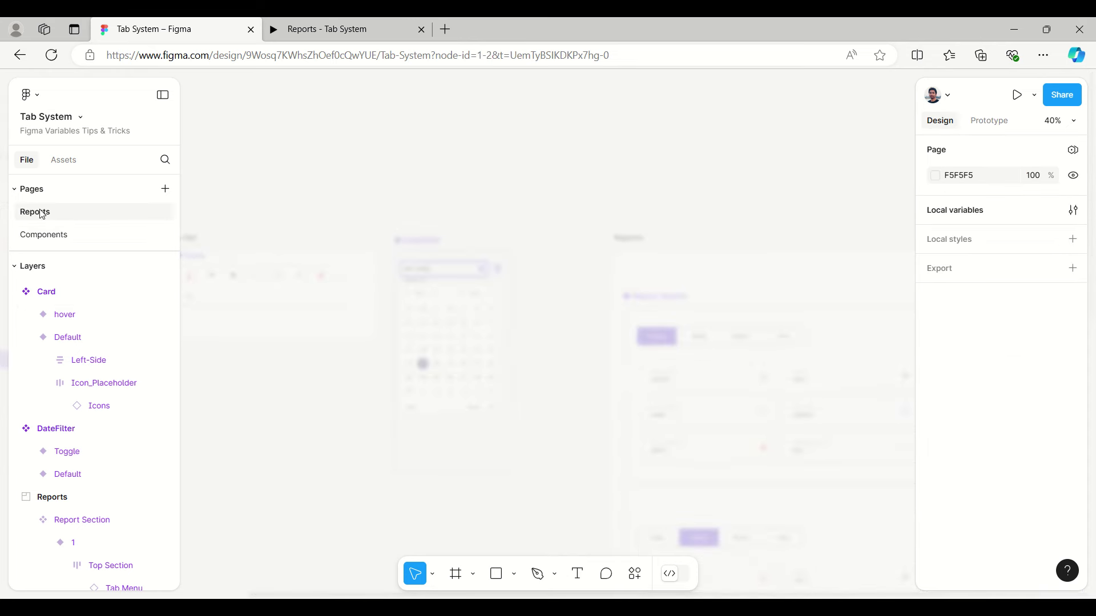